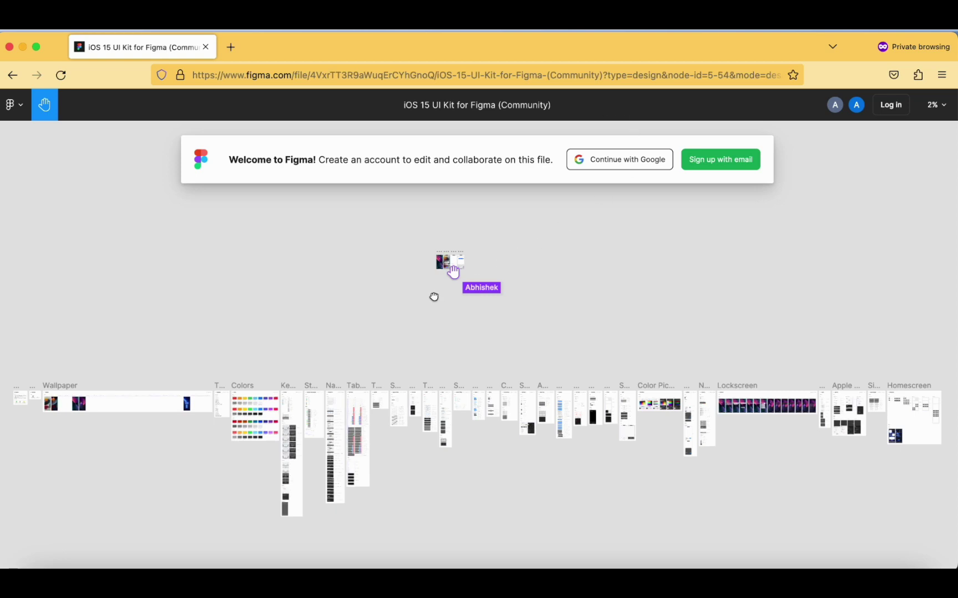
- Examine the four iPhone 14 Pro example screens placed above the component boards in the shared iOS 15 UI Kit file
scroll(434, 297, up, 10)
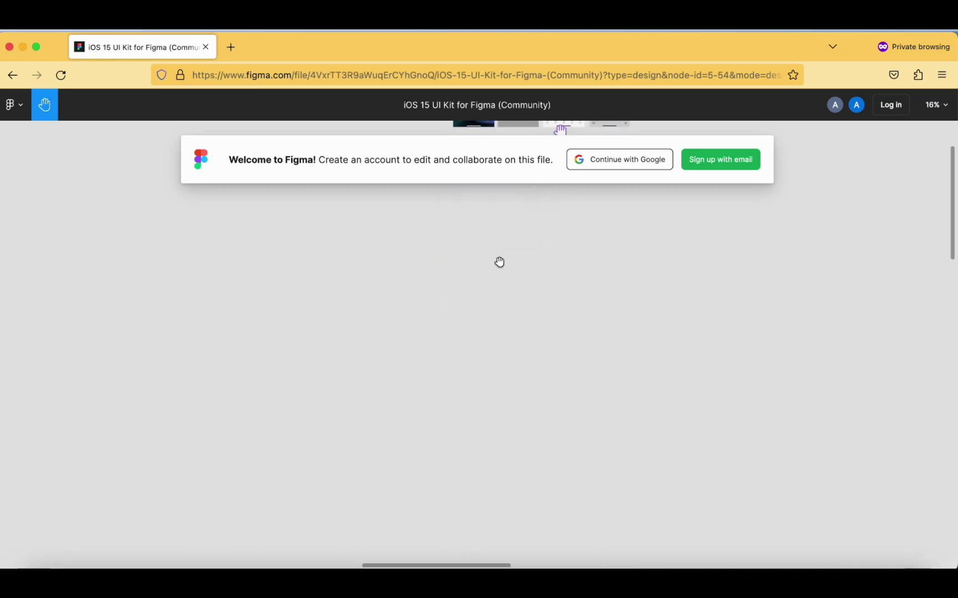
drag(482, 242, 402, 429)
drag(494, 421, 498, 454)
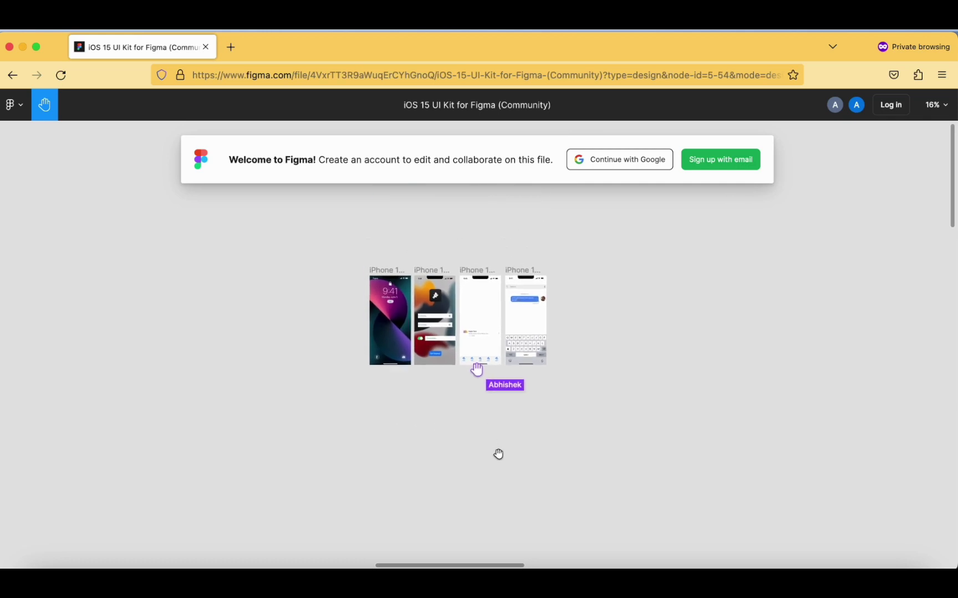
scroll(665, 361, up, 5)
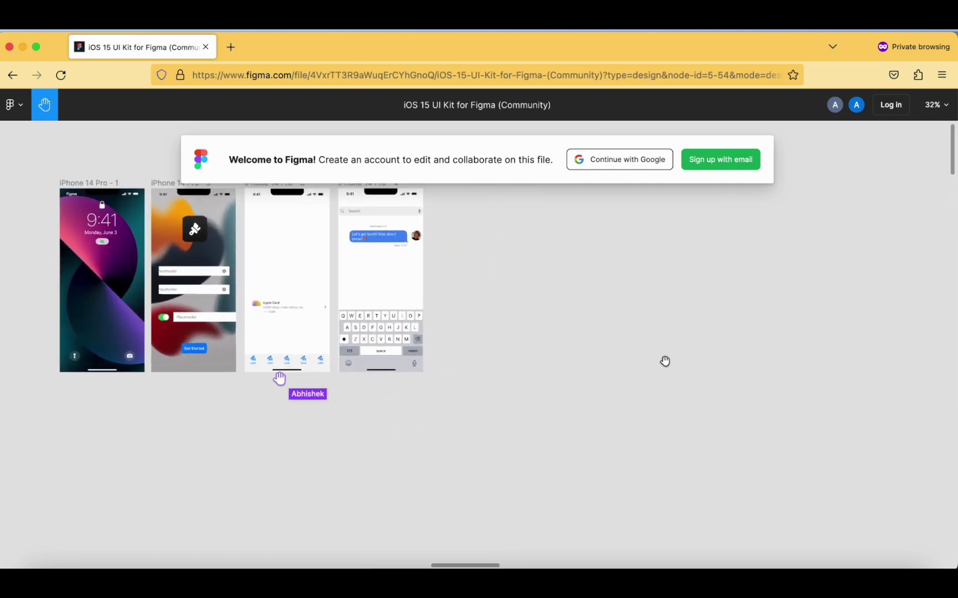
drag(257, 422, 471, 507)
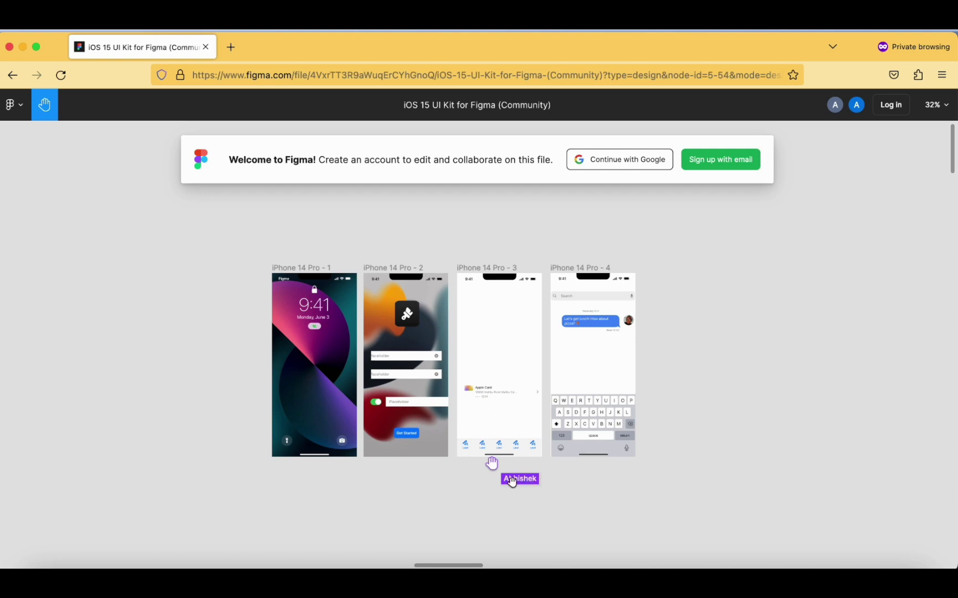
drag(643, 391, 483, 375)
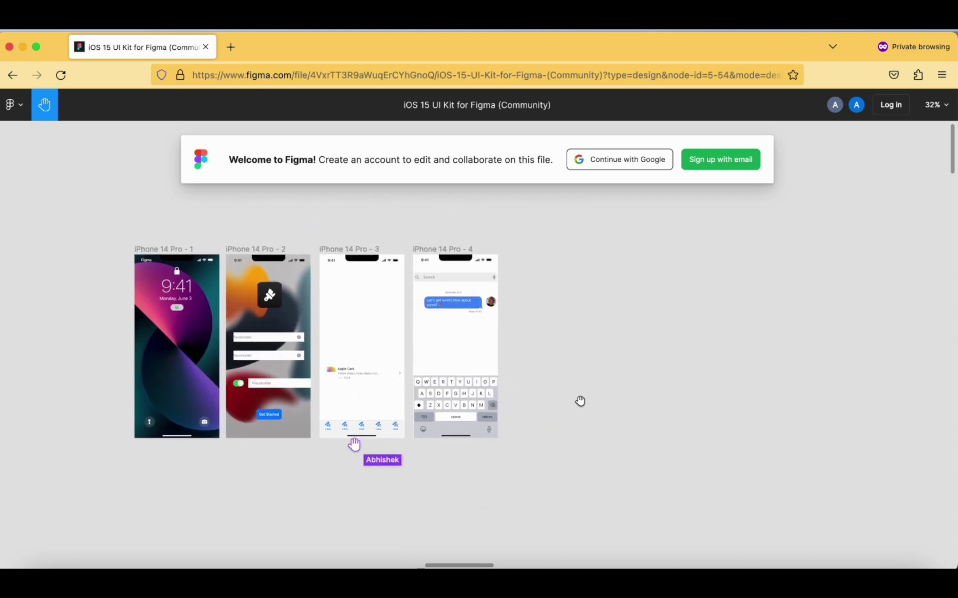
drag(577, 399, 669, 436)
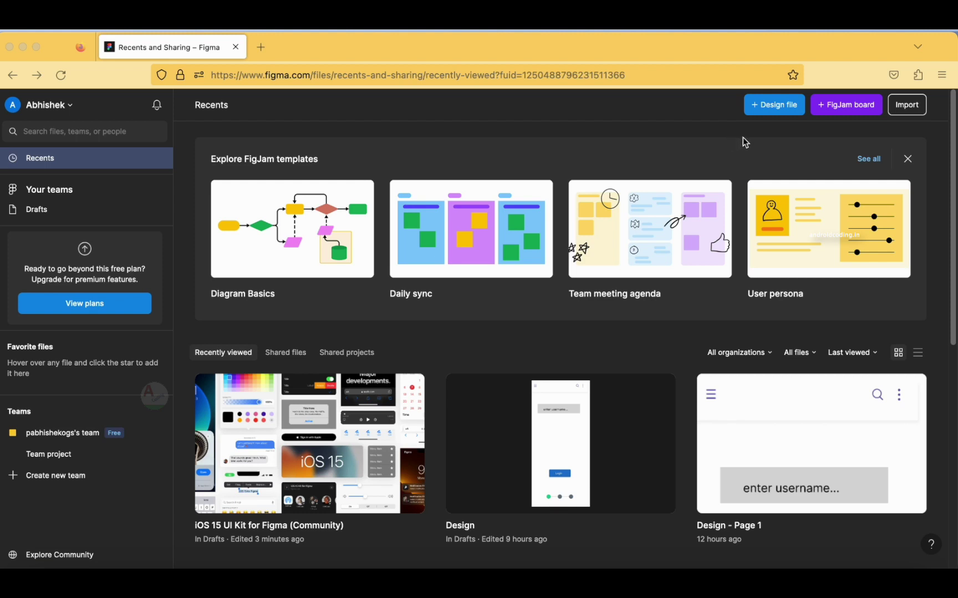
- Search the Figma Community for "compenent ui kit iOs" and open the iOS 15 UI Kit for Figma as an editable file
click(61, 560)
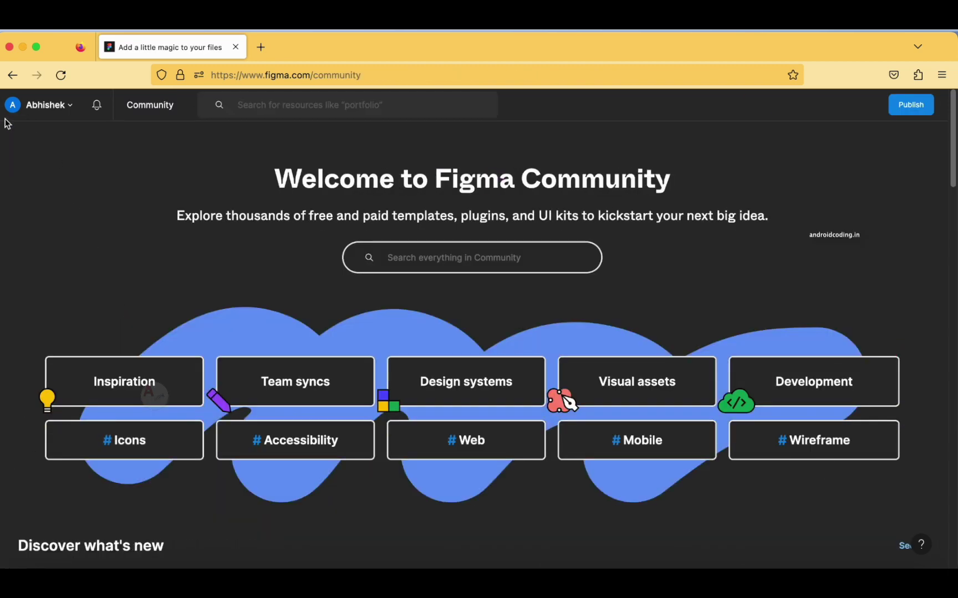
click(13, 75)
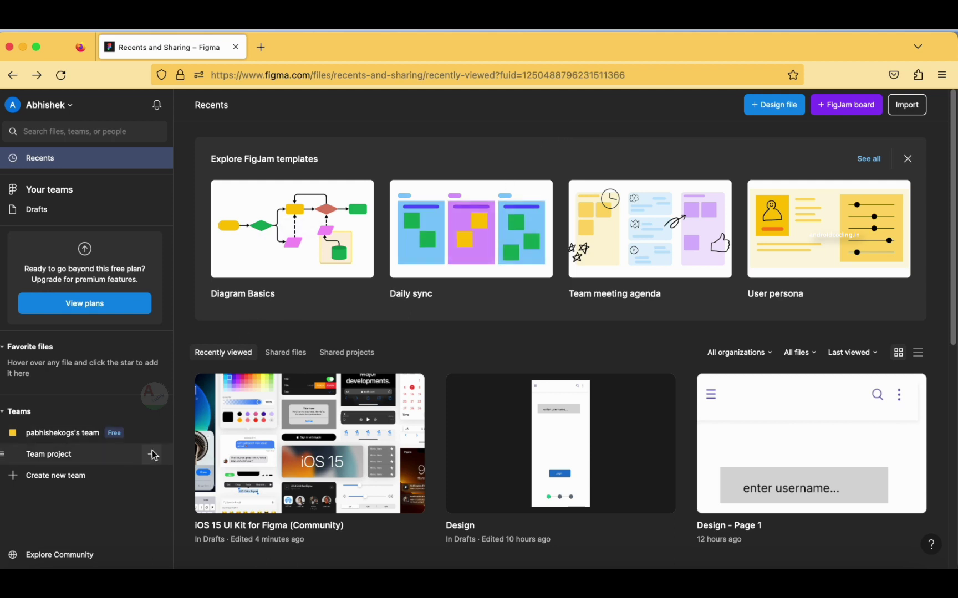
click(35, 556)
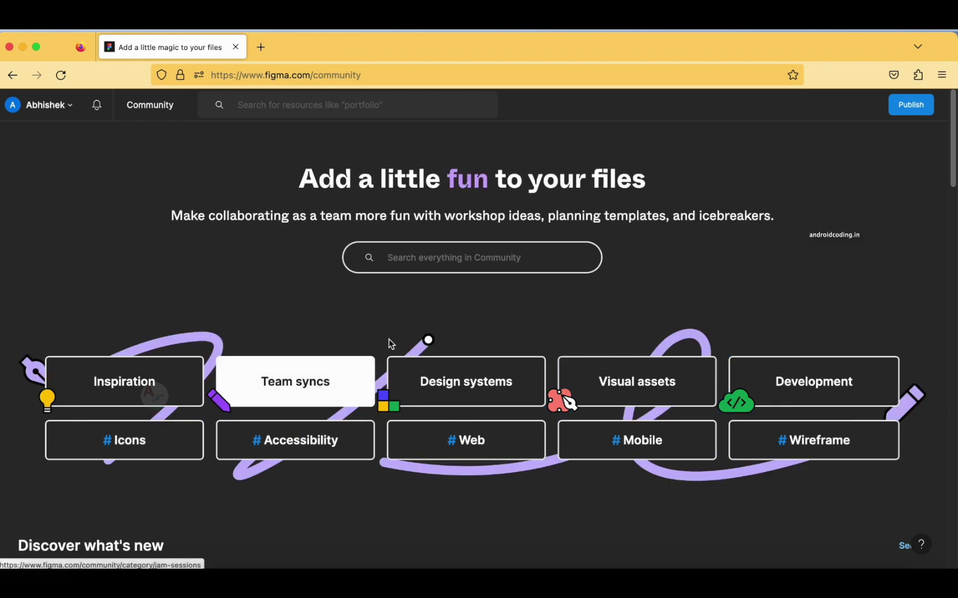
click(503, 260)
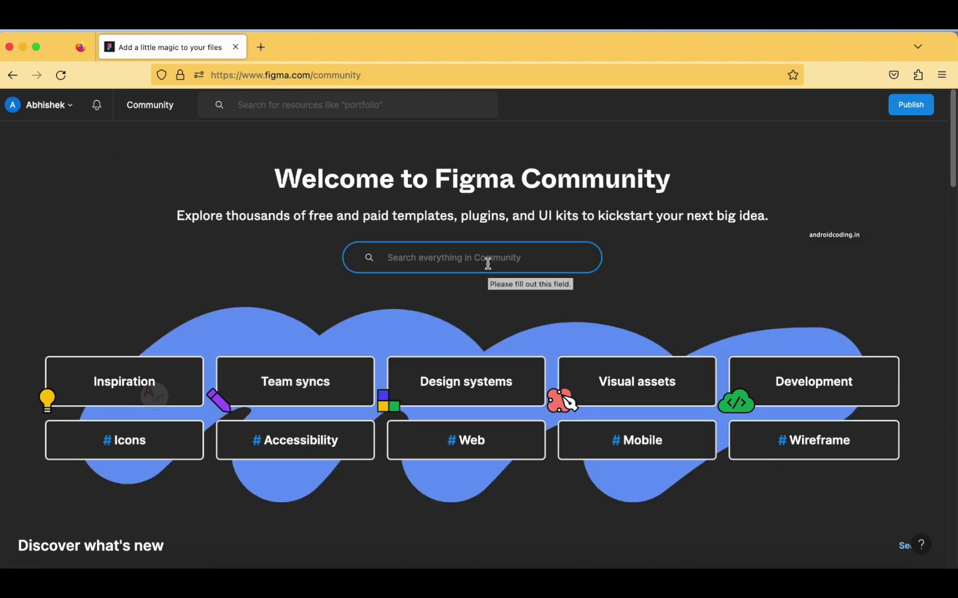
text(c)
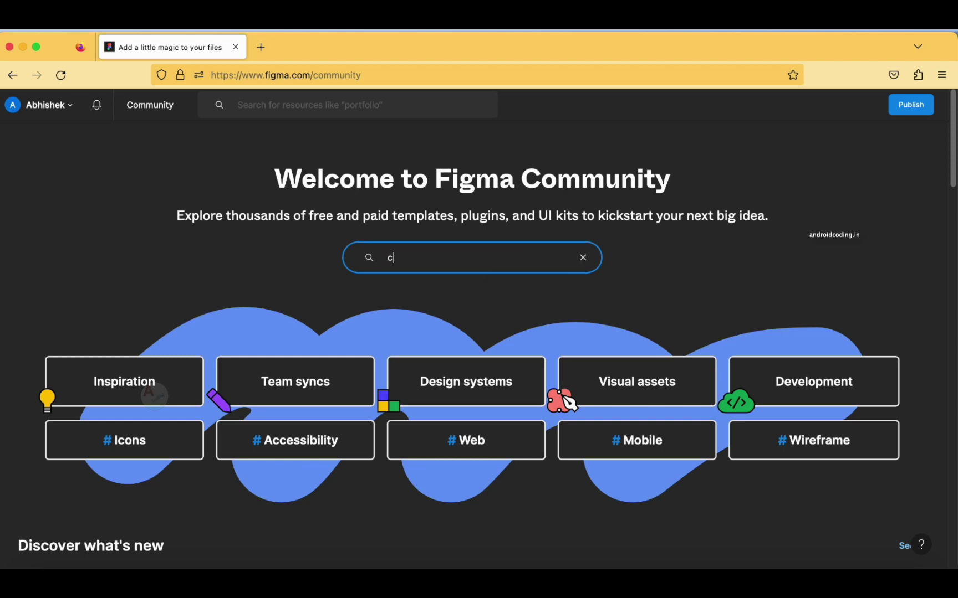
text(ompenent ui kit )
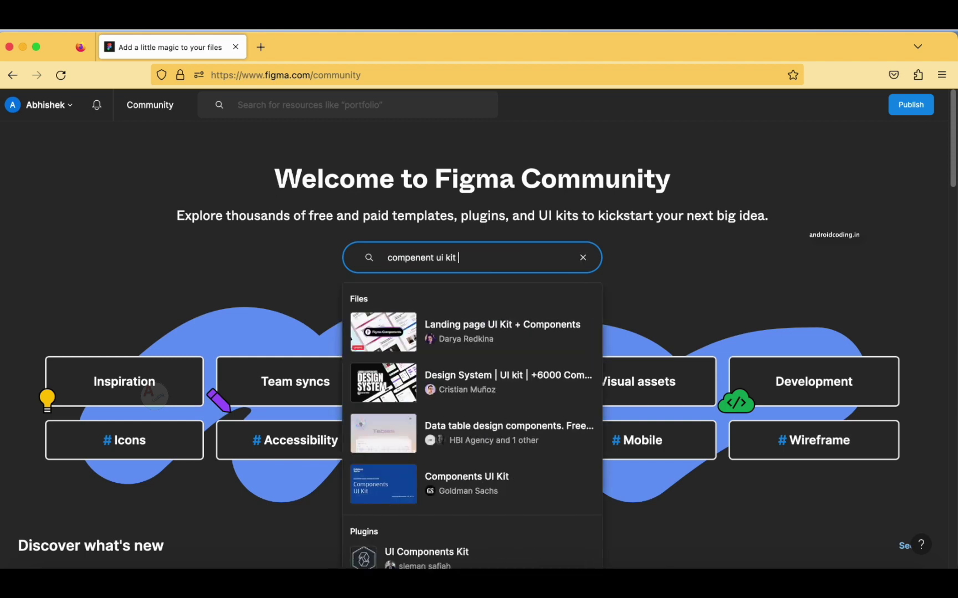
text(iOs)
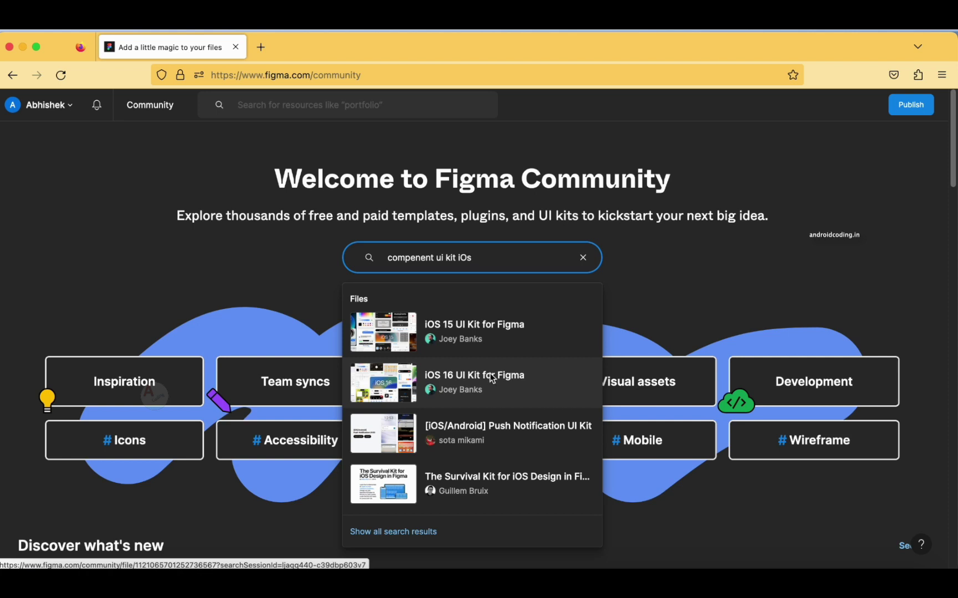
click(500, 335)
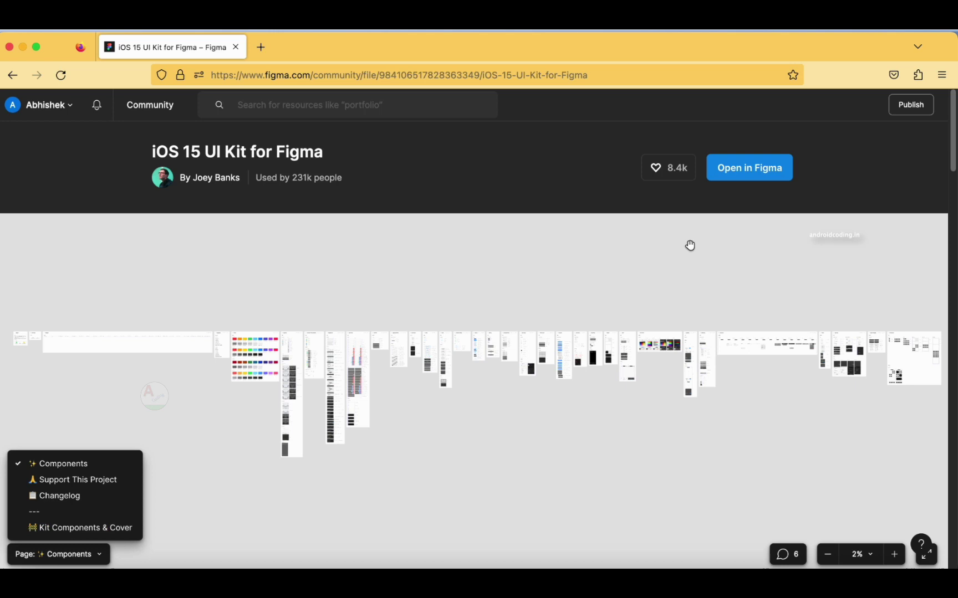
click(757, 175)
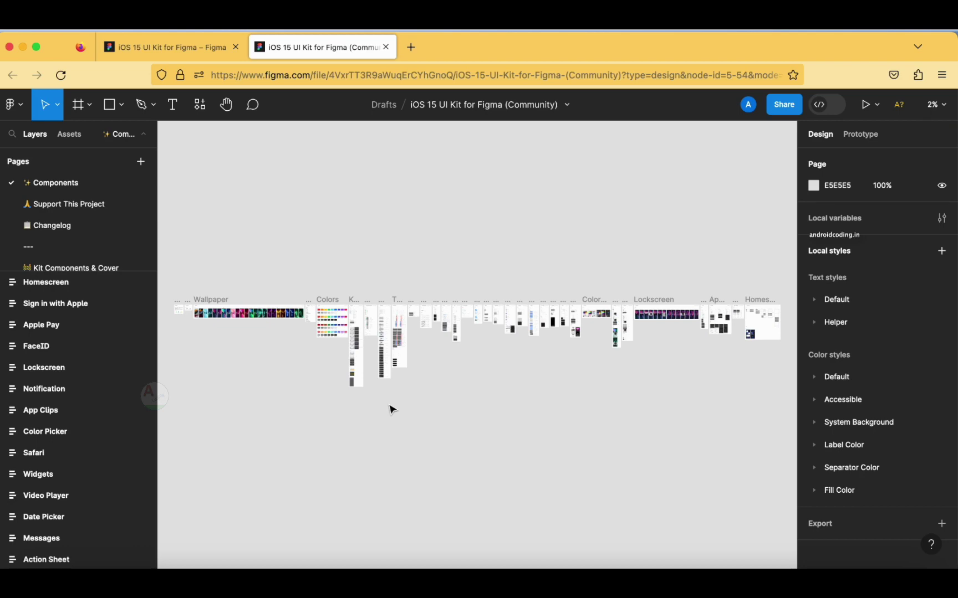
- Look through the kit's component boards, from Colors and Keyboard through Navigation Bar, Table Views and Tab Bar to Alerts and Switches & Sliders
scroll(421, 409, down, 2)
ctrl+scroll(461, 404, up, 2)
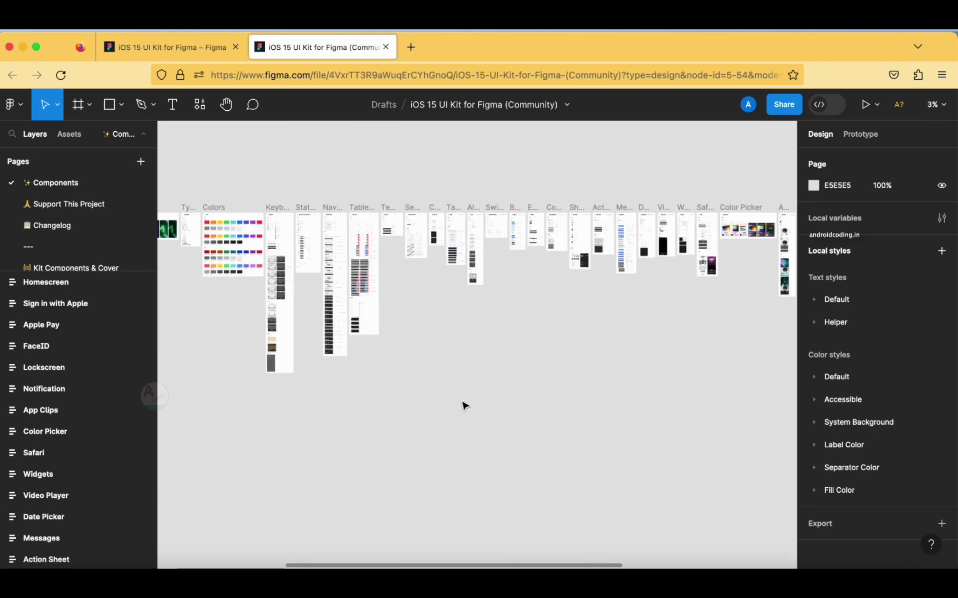
scroll(446, 366, up, 3)
scroll(446, 366, left, 3)
ctrl+scroll(442, 363, up, 3)
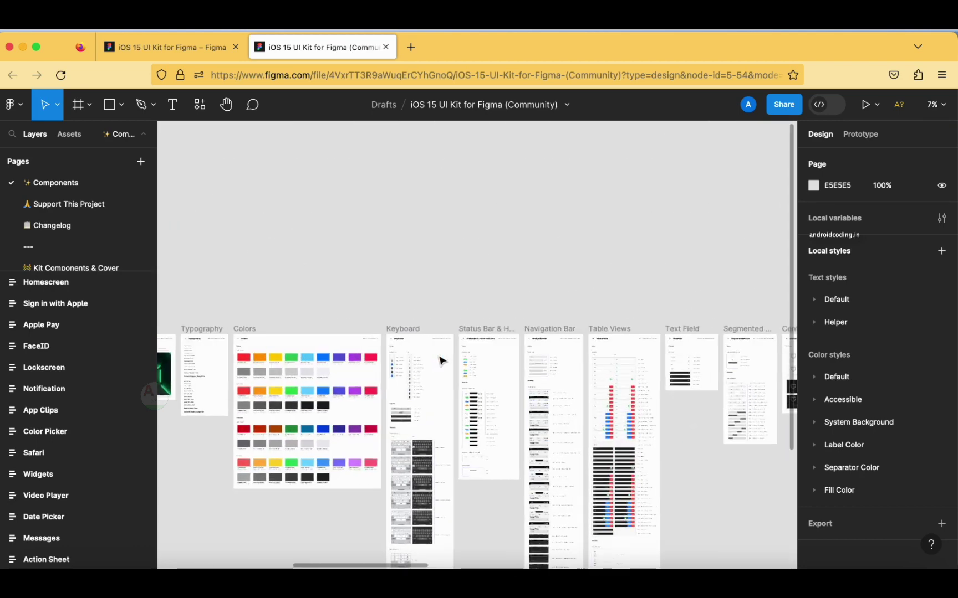
ctrl+scroll(441, 361, up, 3)
ctrl+scroll(428, 388, up, 3)
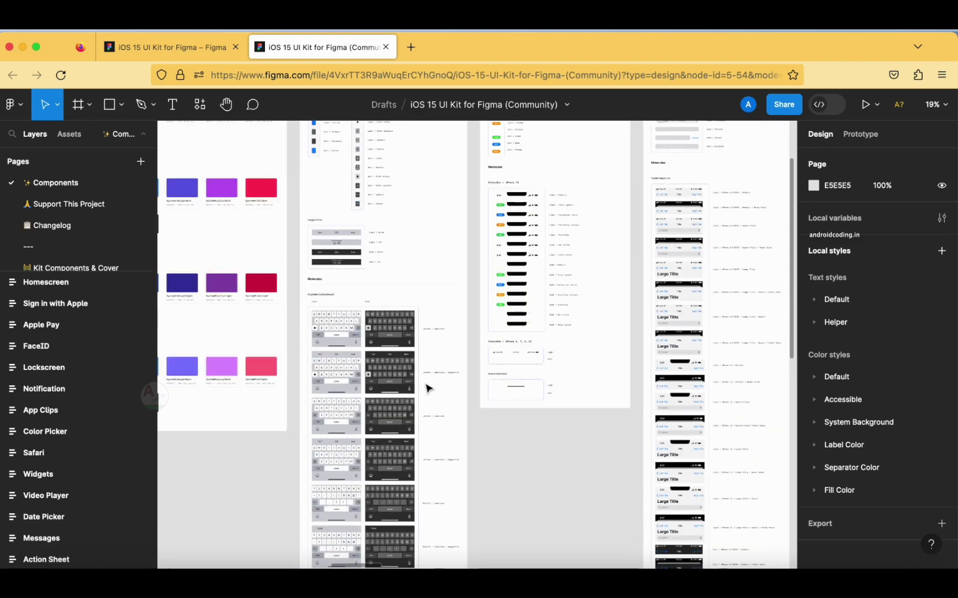
scroll(428, 388, down, 1)
scroll(428, 388, right, 10)
scroll(428, 388, up, 4)
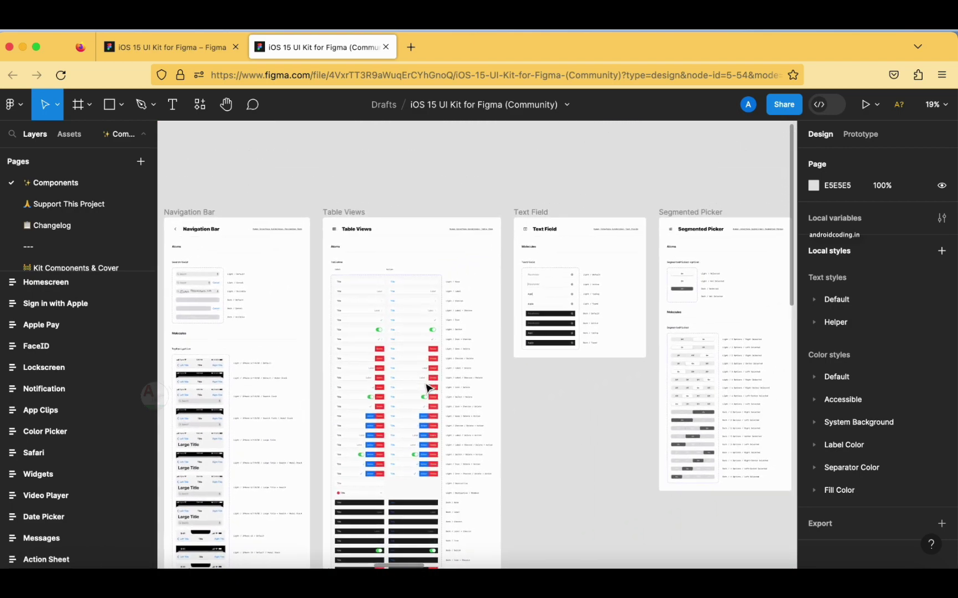
scroll(428, 386, right, 15)
scroll(410, 389, up, 2)
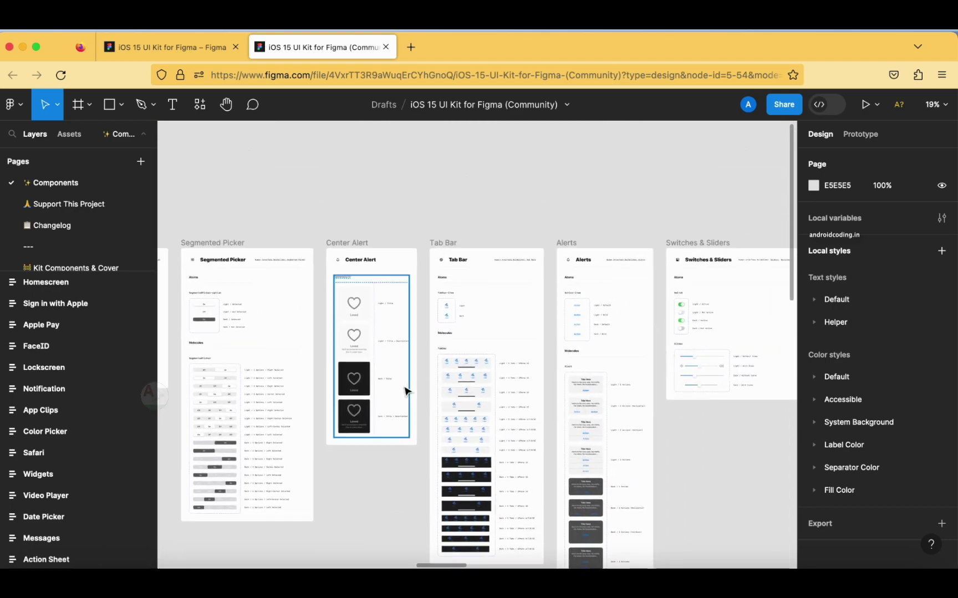
ctrl+scroll(407, 391, down, 10)
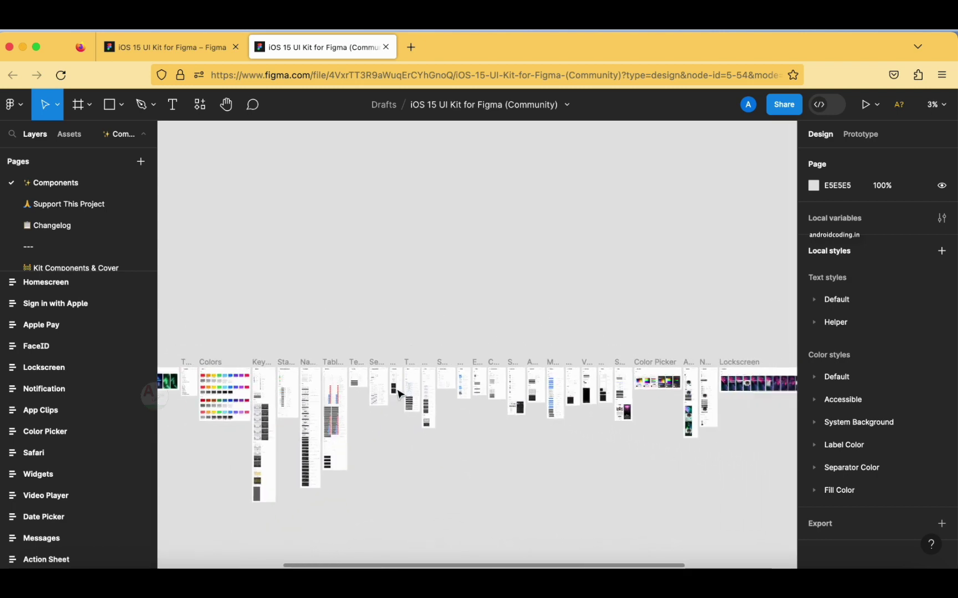
scroll(399, 392, down, 1)
scroll(392, 252, up, 5)
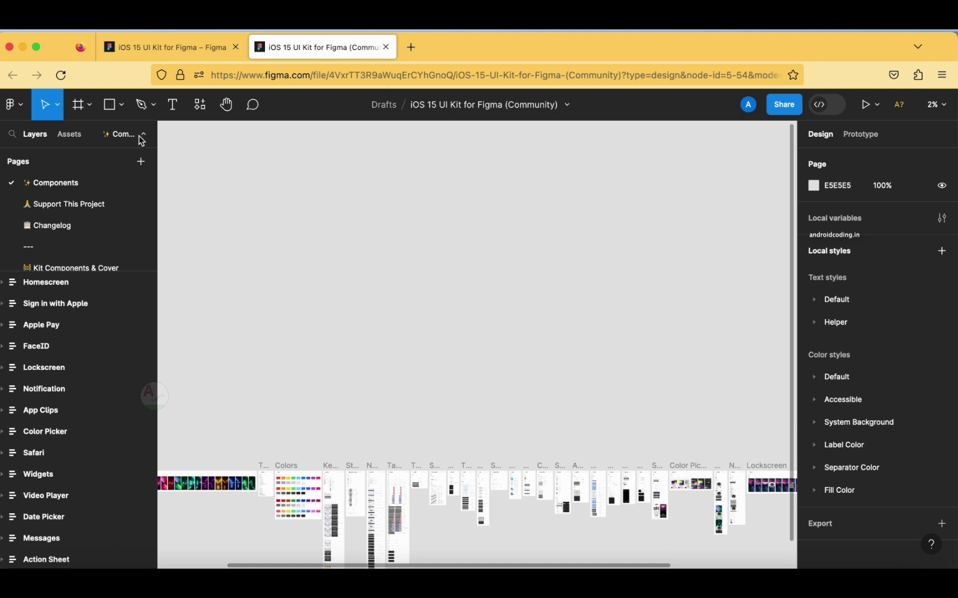
- Add a frame from the iPhone 14 Pro preset on the empty canvas above the component boards
click(91, 107)
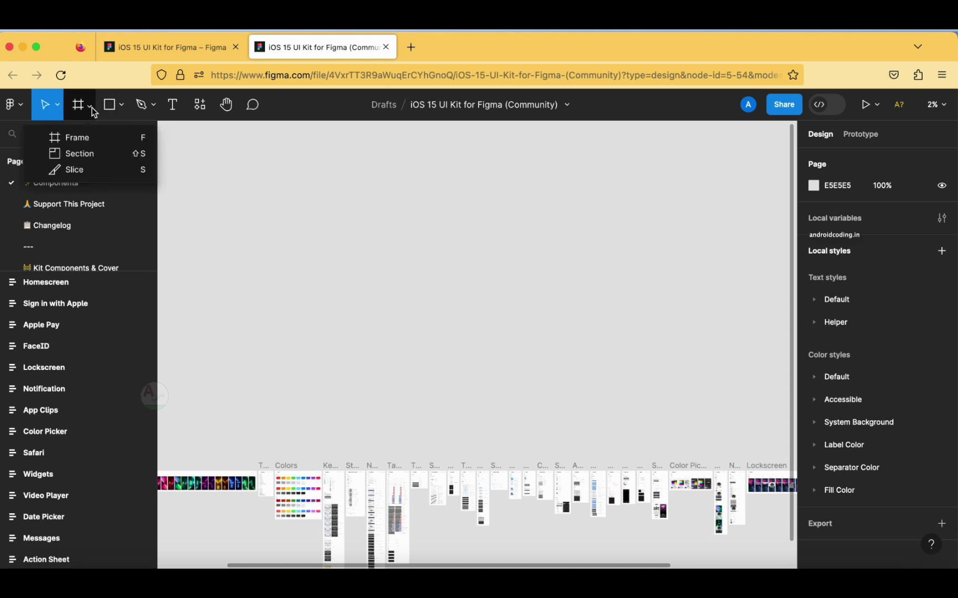
click(84, 137)
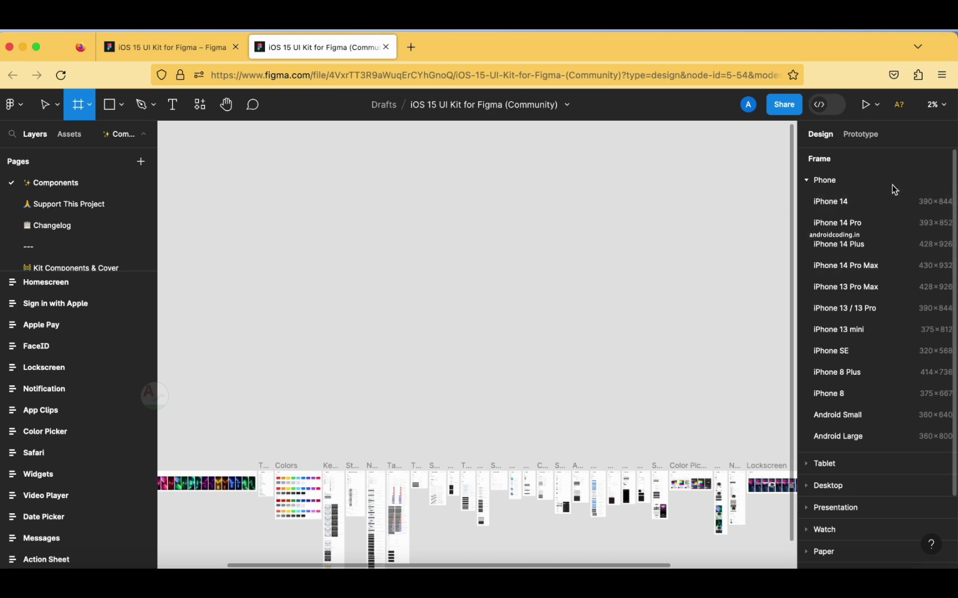
click(809, 181)
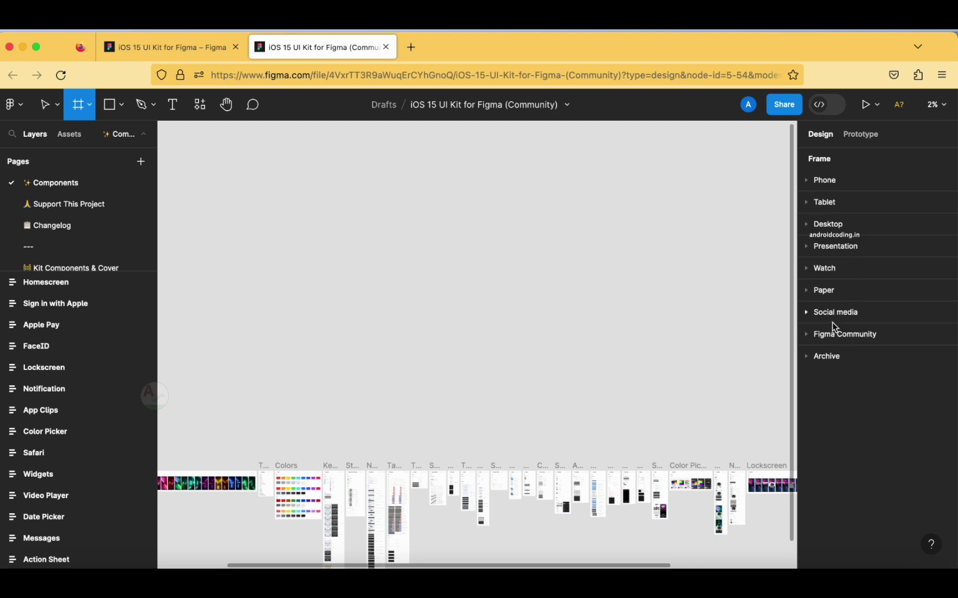
click(806, 314)
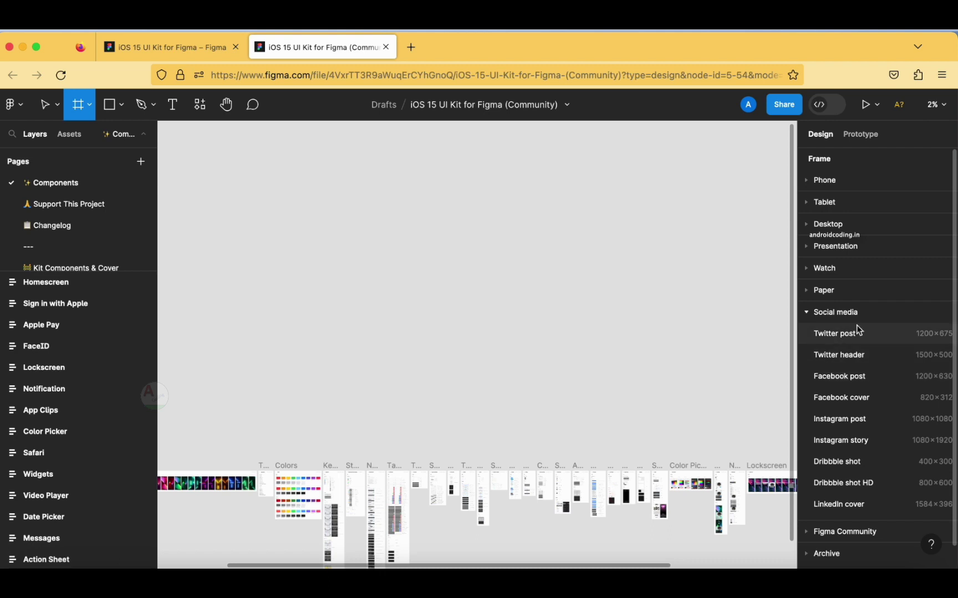
click(811, 316)
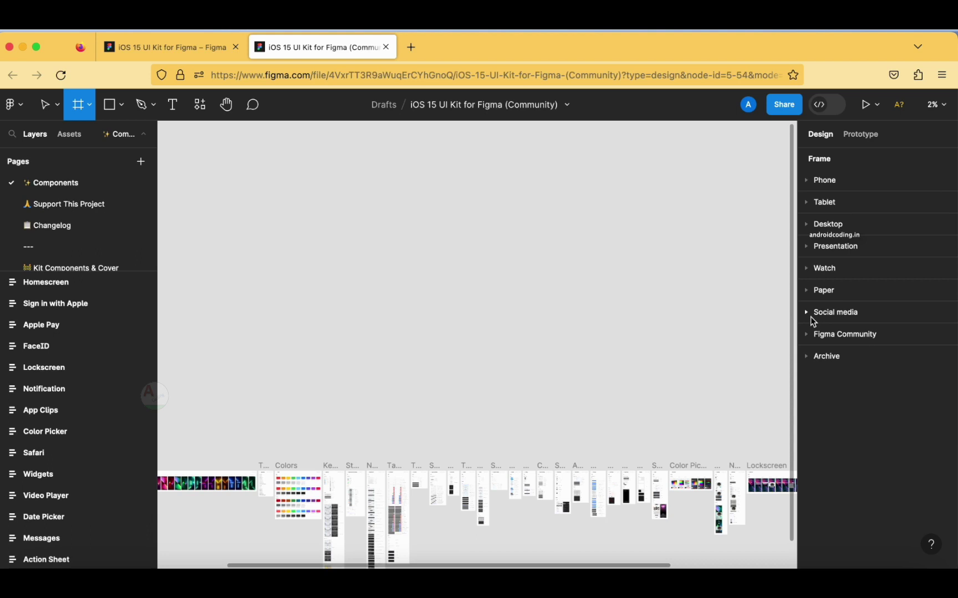
click(809, 182)
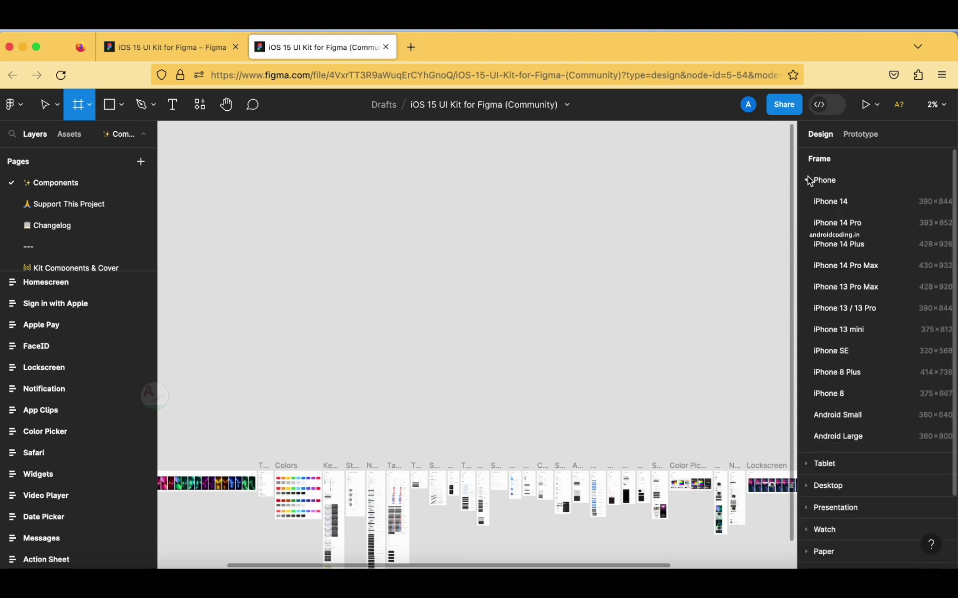
click(857, 223)
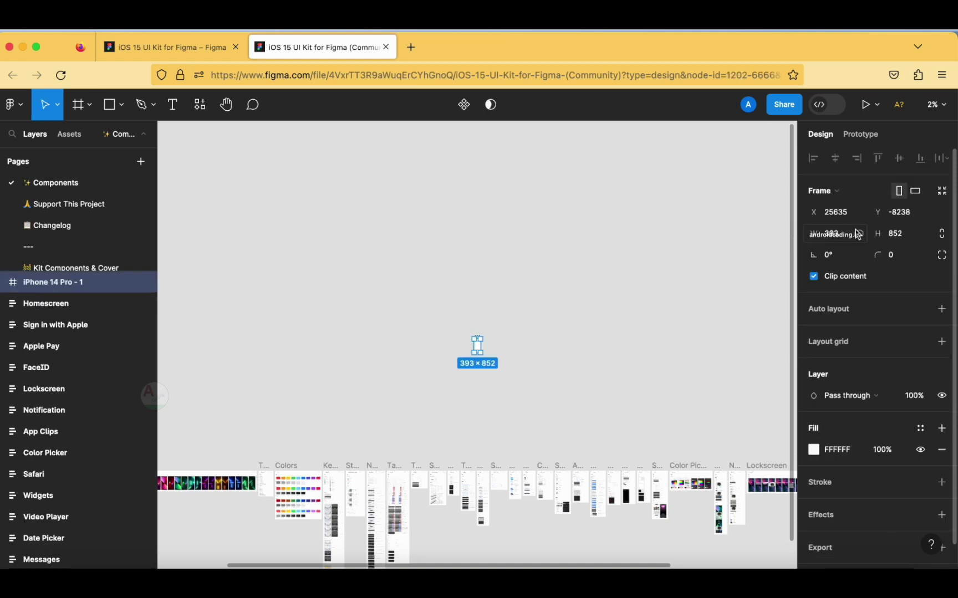
click(637, 254)
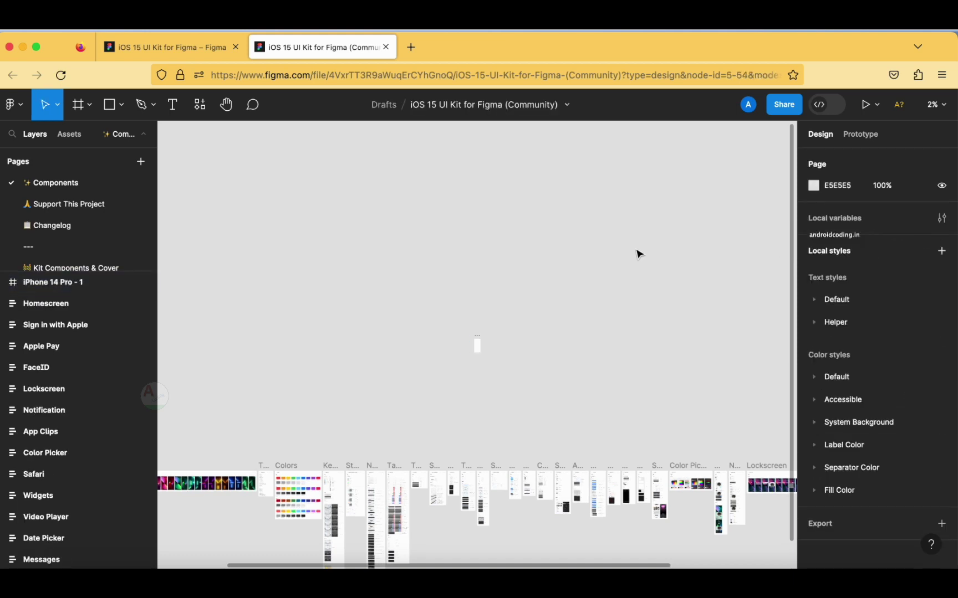
- Bring the empty iPhone 14 Pro frame into close view so that the whole frame shows on the canvas
scroll(537, 314, up, 5)
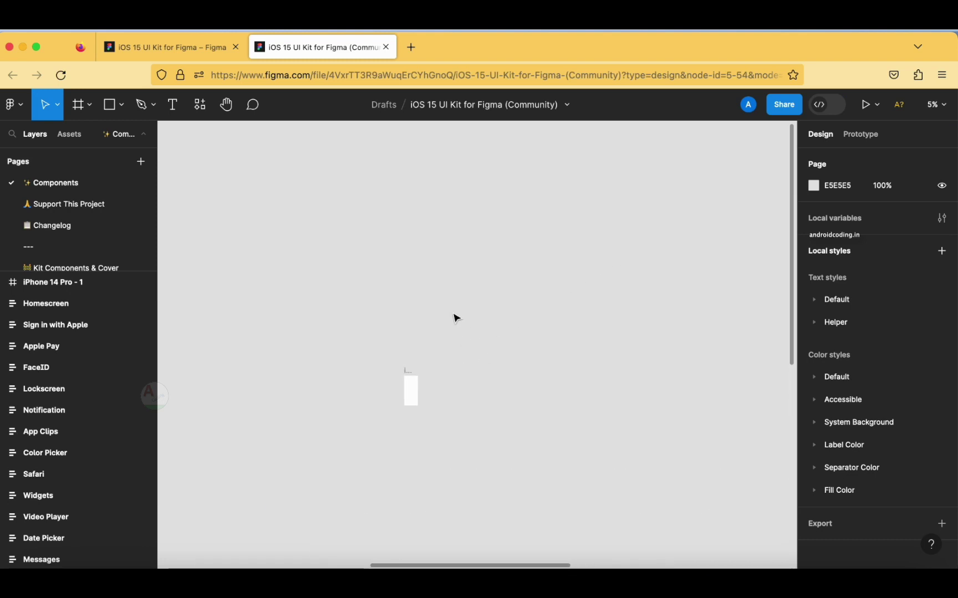
scroll(453, 317, up, 4)
scroll(430, 377, up, 1)
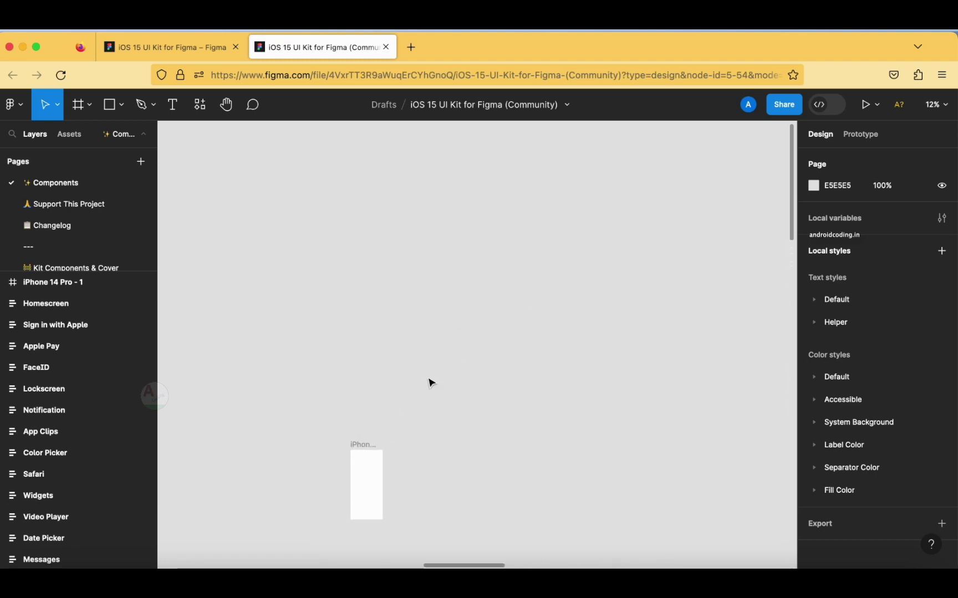
click(225, 104)
drag(252, 256, 309, 132)
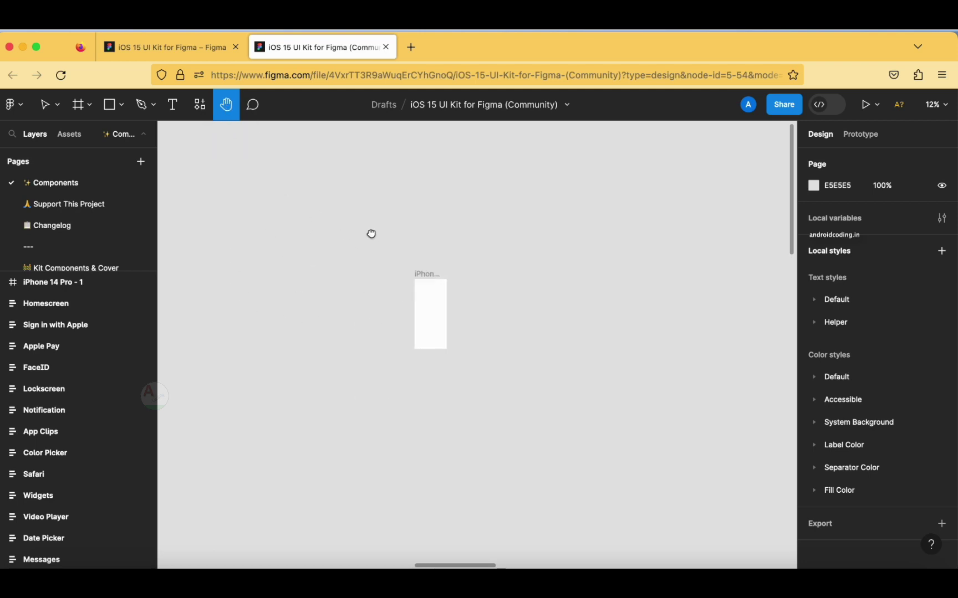
drag(370, 233, 220, 254)
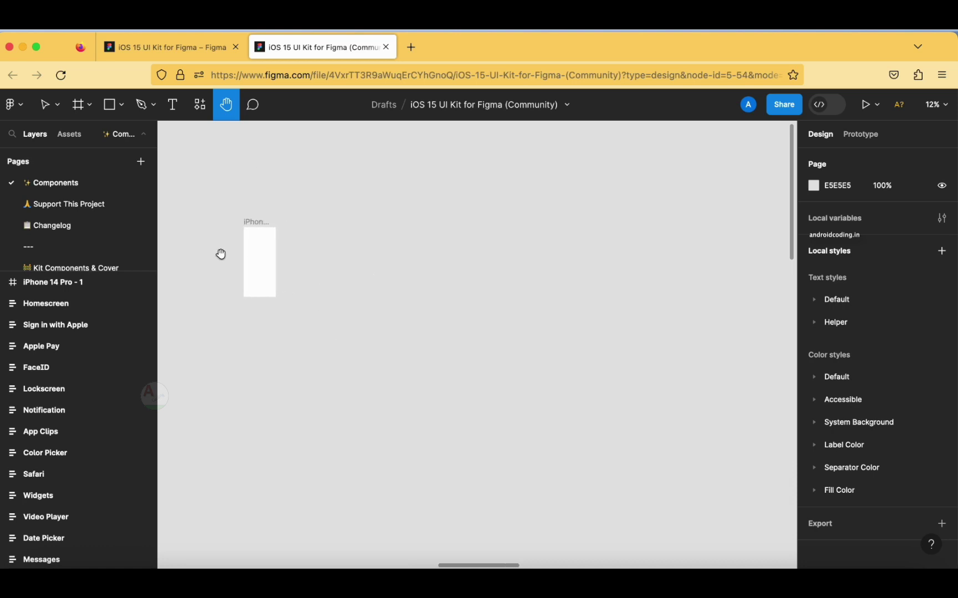
key(v)
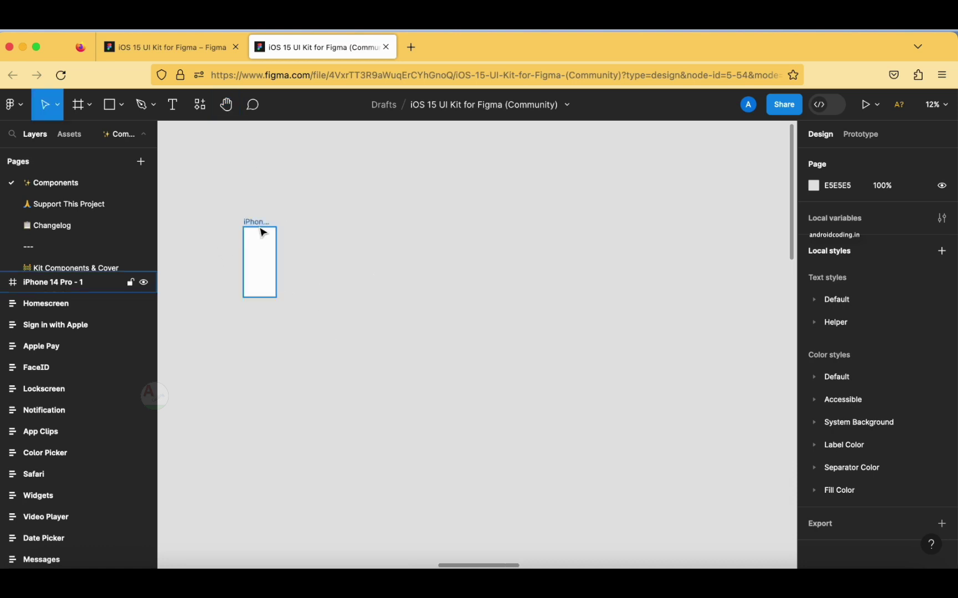
scroll(258, 226, up, 8)
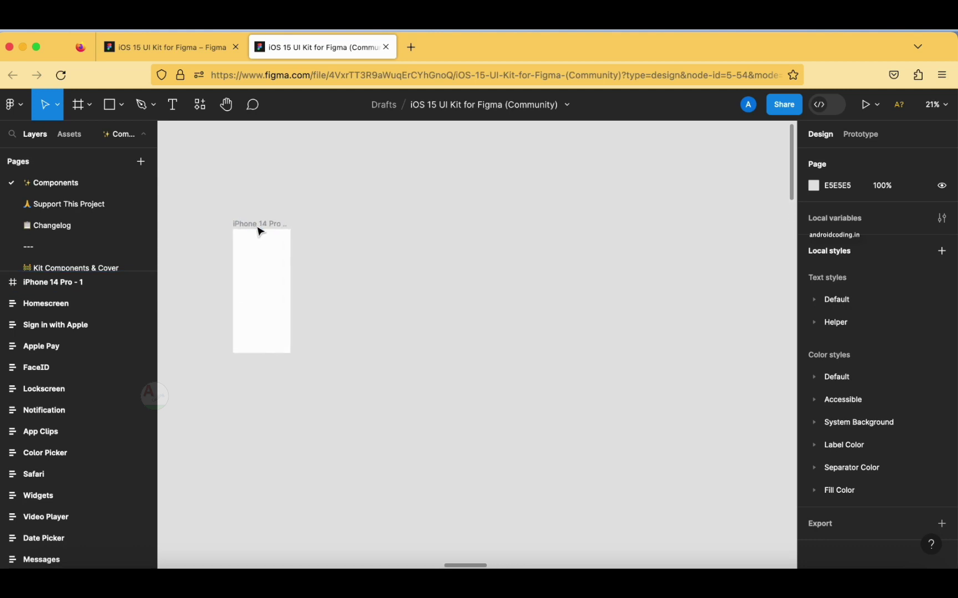
scroll(256, 232, up, 2)
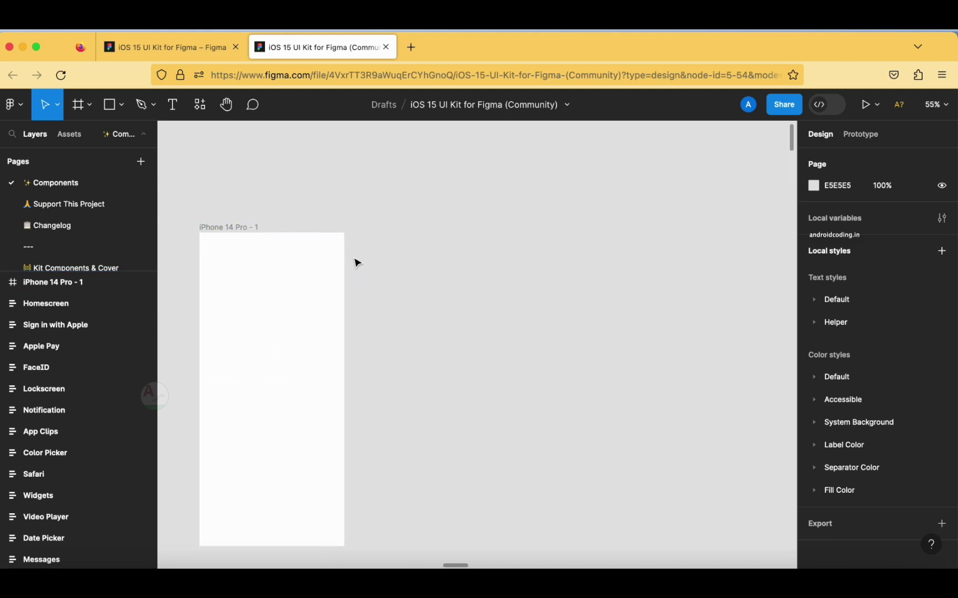
click(205, 225)
scroll(240, 282, down, 2)
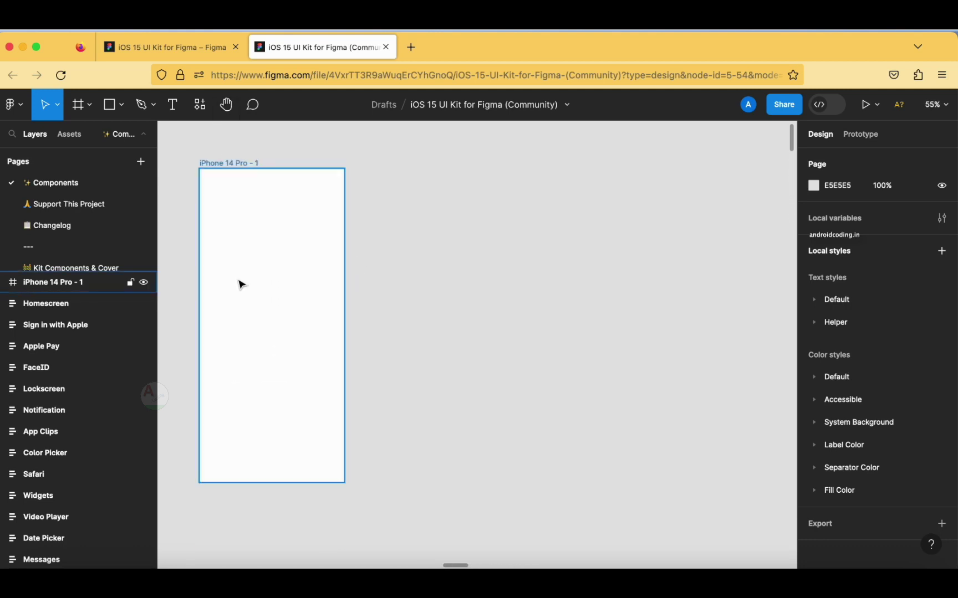
key(Escape)
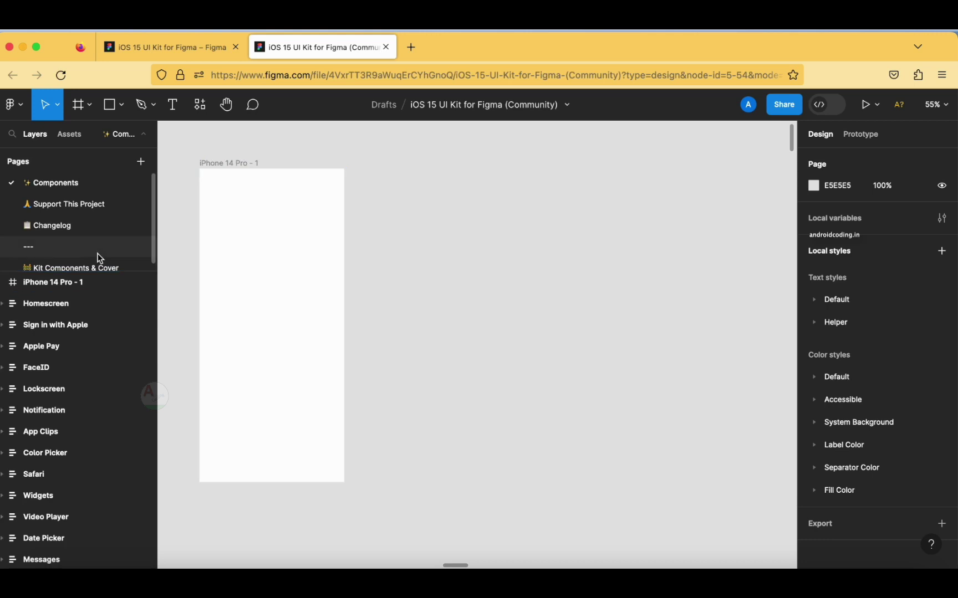
- Browse the kit's local component categories, from Action Sheet, Alerts and App Clips through Date Picker and Editing to Messages
click(68, 136)
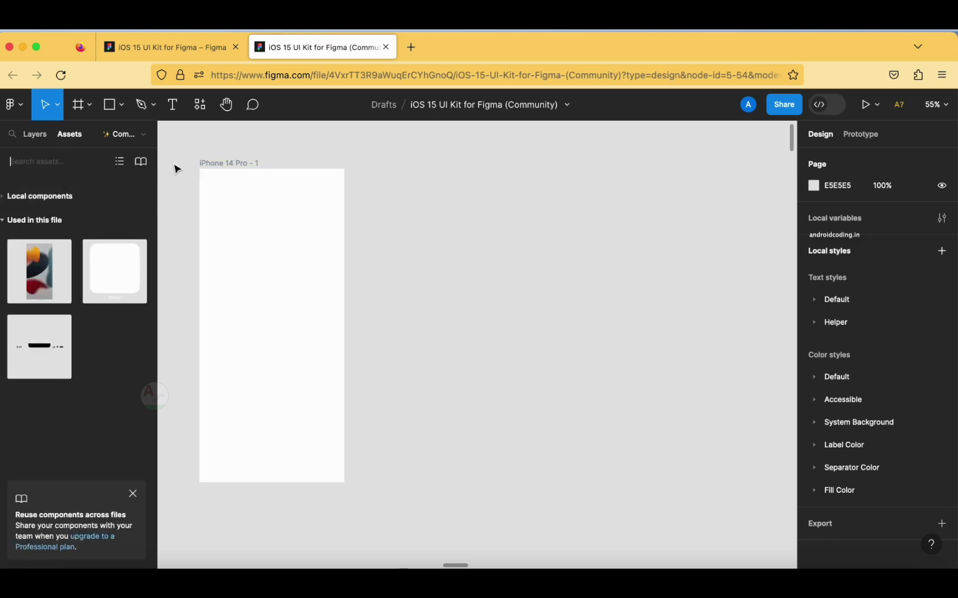
click(7, 197)
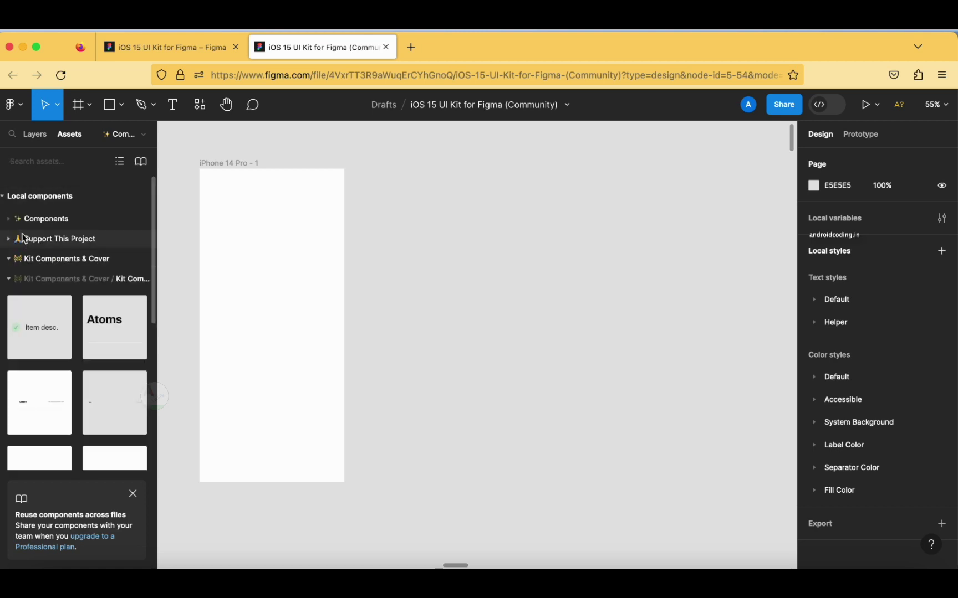
scroll(22, 238, down, 1)
click(9, 214)
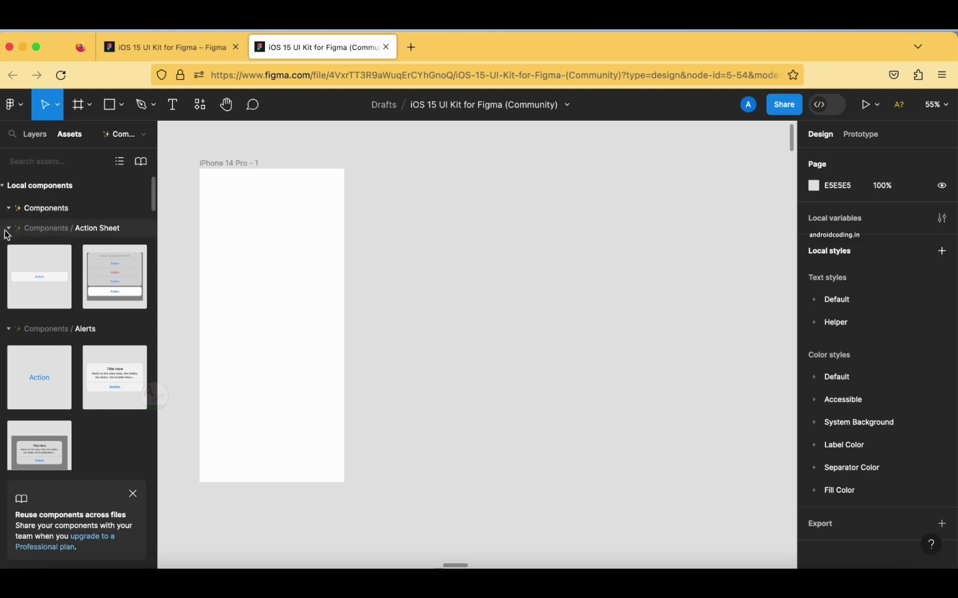
click(7, 230)
click(8, 249)
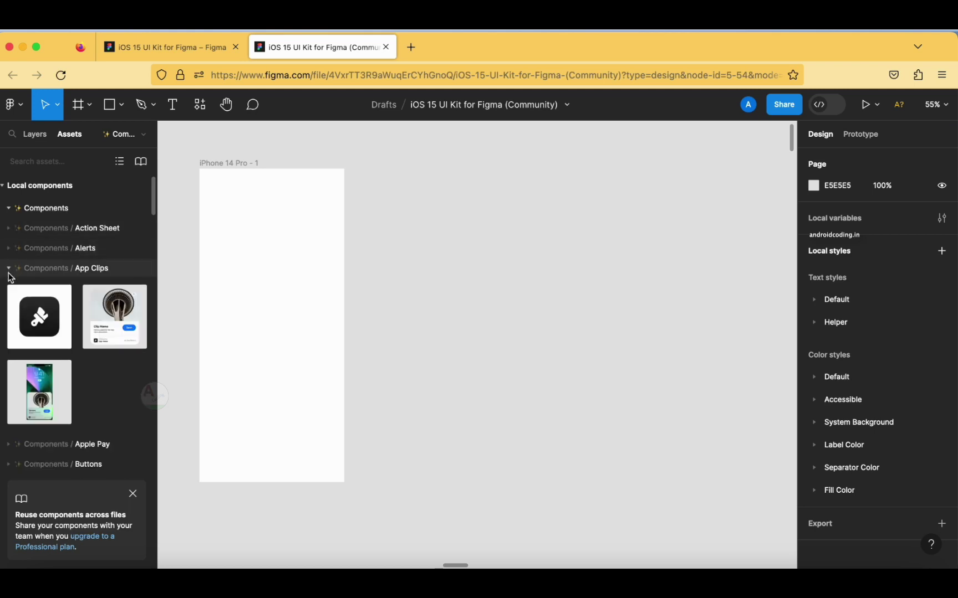
click(8, 271)
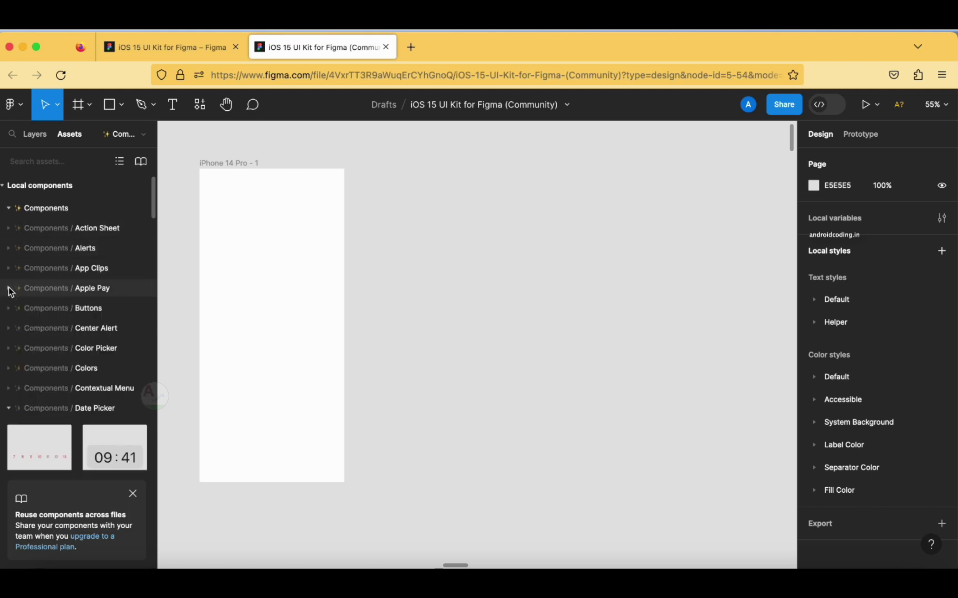
click(7, 410)
scroll(10, 416, down, 2)
click(9, 426)
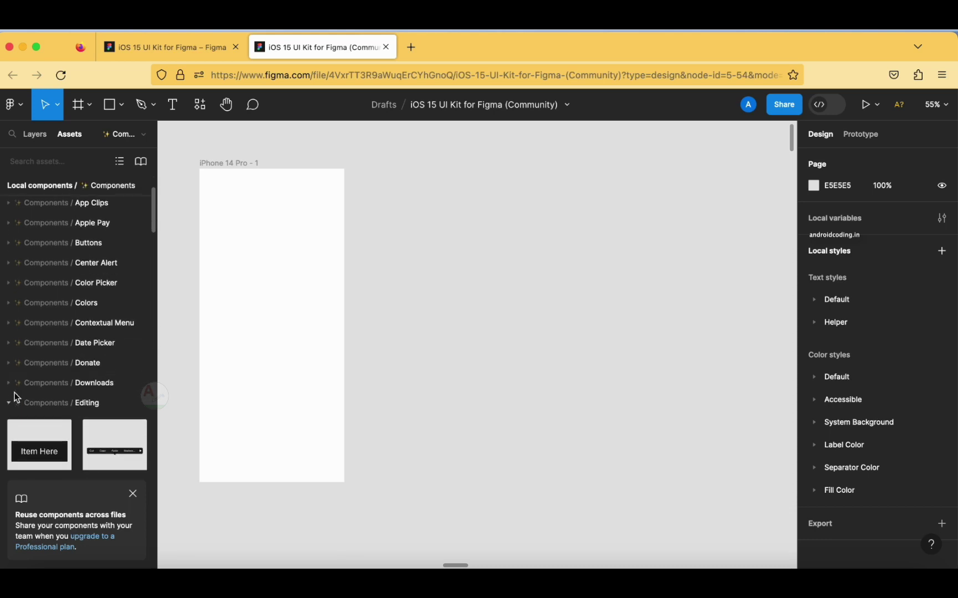
click(7, 404)
scroll(27, 404, down, 2)
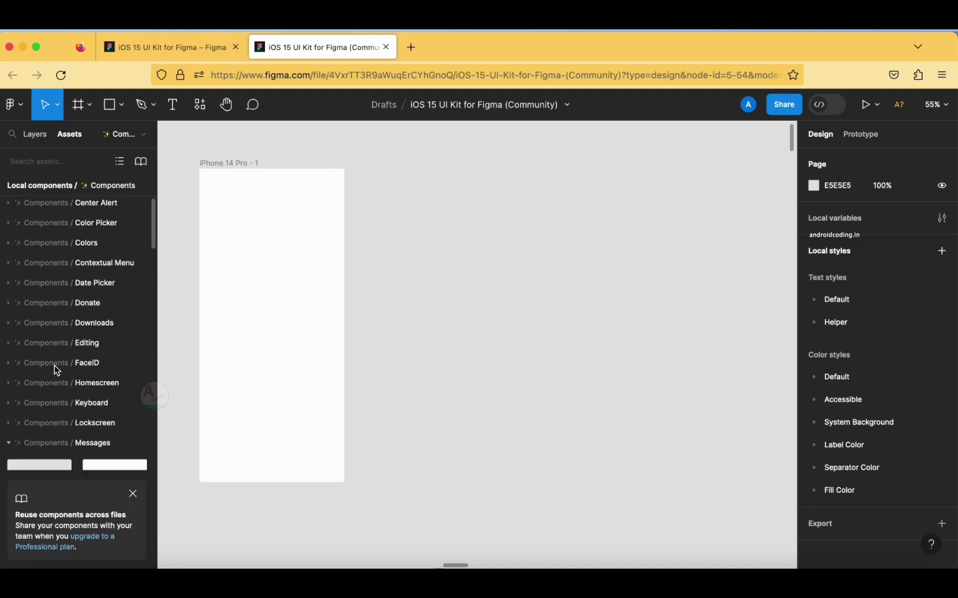
scroll(55, 366, down, 2)
click(15, 421)
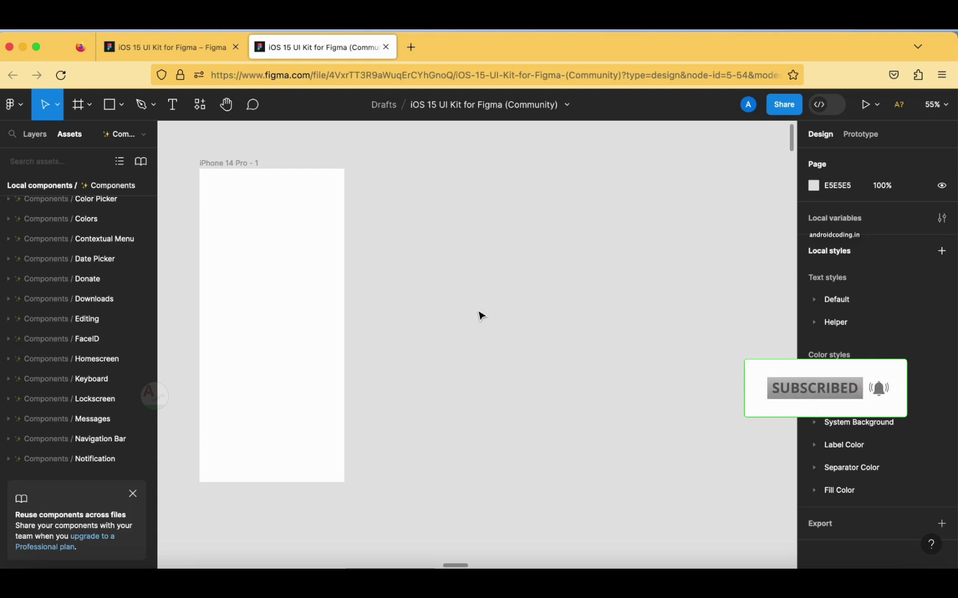
- Insert the Lockscreen component into the iPhone 14 Pro - 1 frame at X 0, Y 0
click(15, 400)
scroll(66, 436, down, 4)
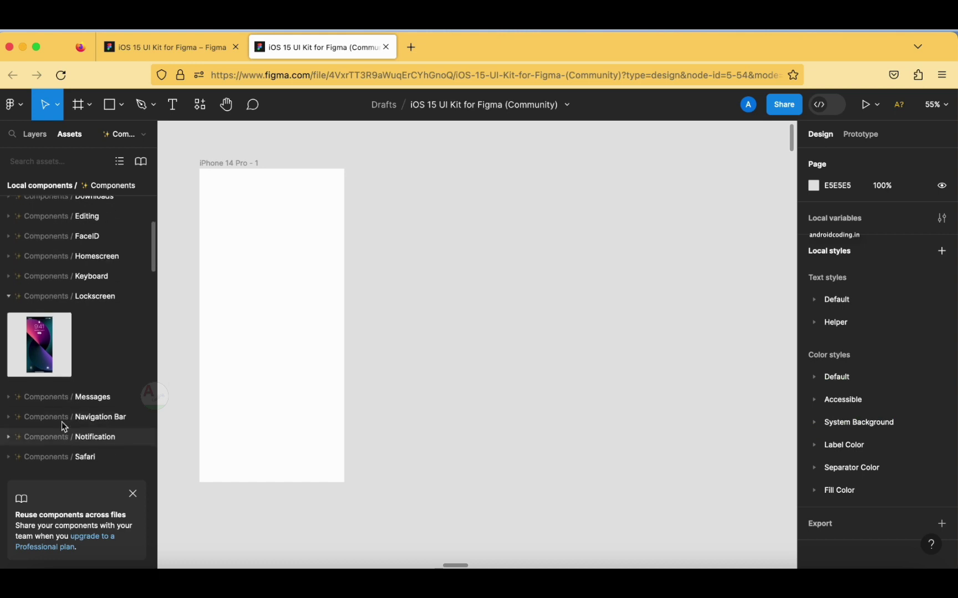
drag(37, 337, 278, 339)
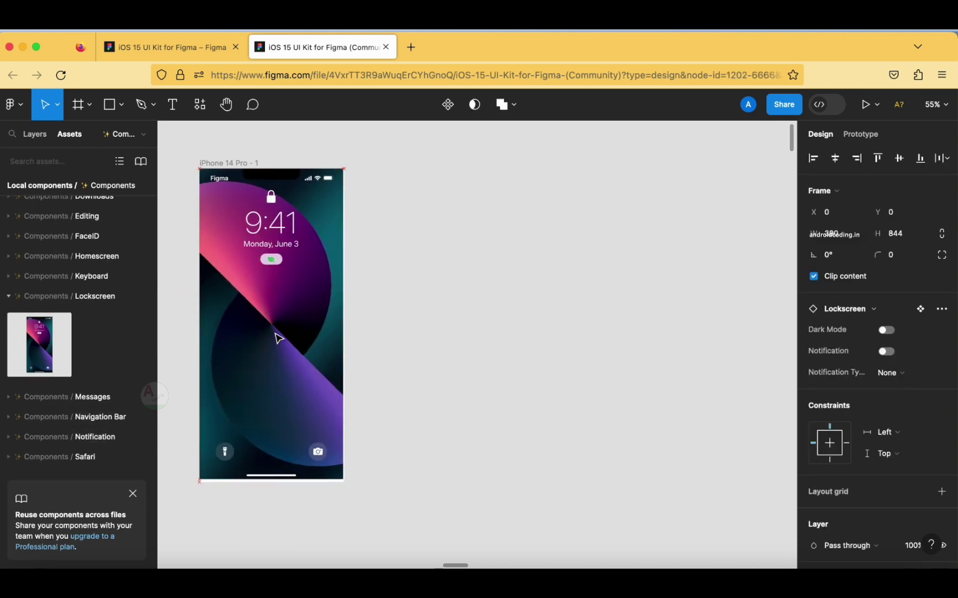
click(396, 378)
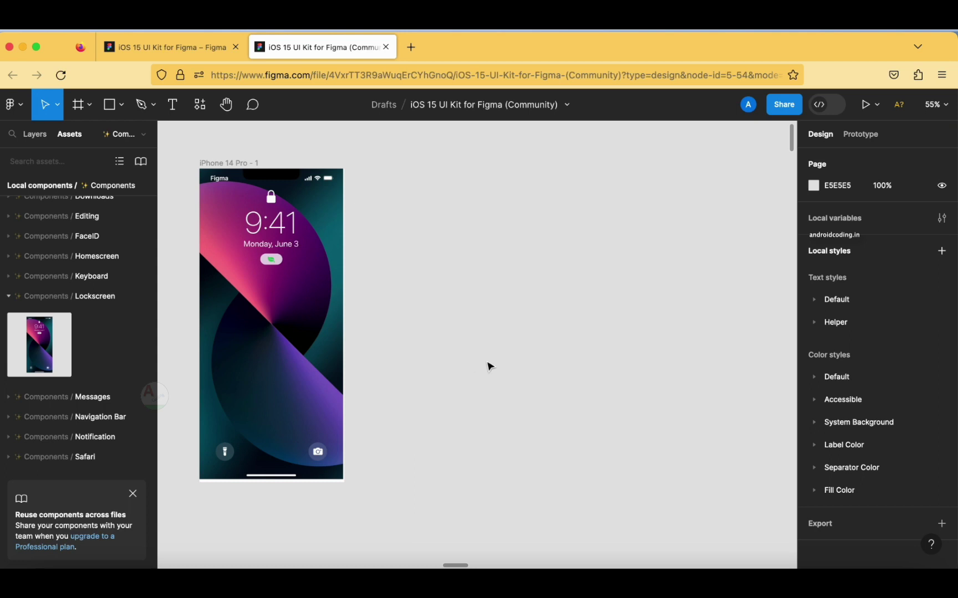
- Add a second frame from the iPhone 14 Pro preset and place it beside the lock screen frame with their top edges aligned
click(89, 105)
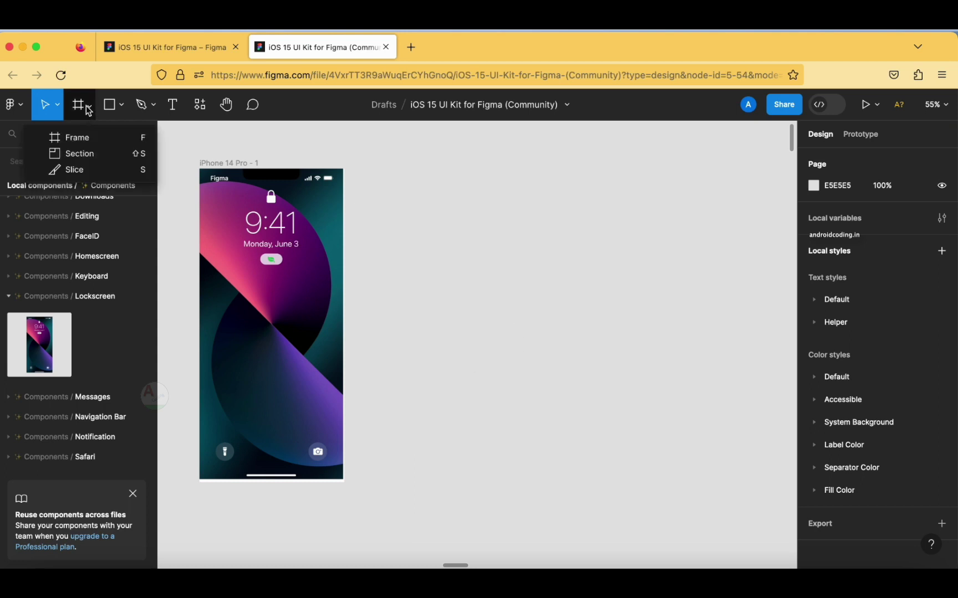
click(90, 137)
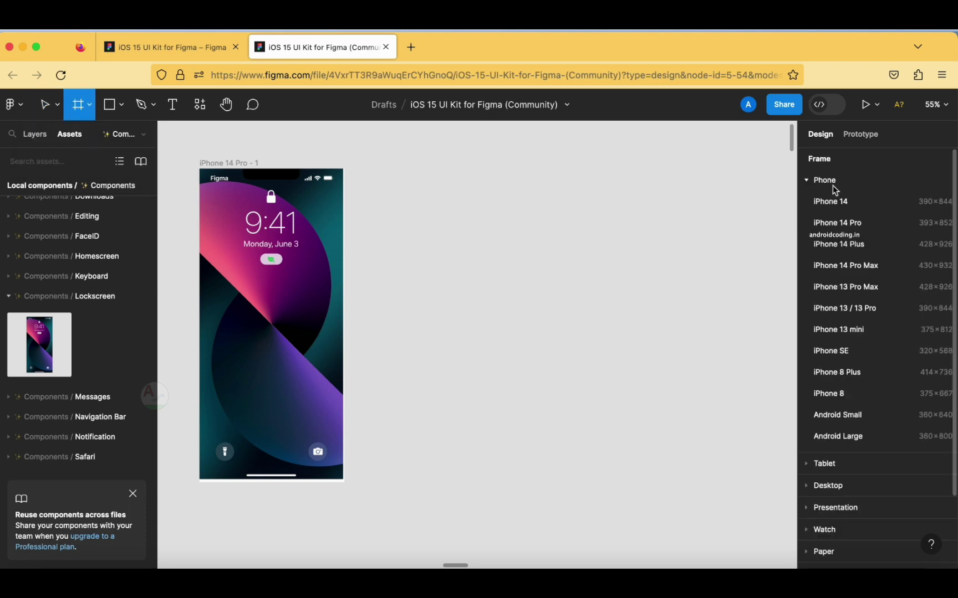
click(846, 226)
click(416, 195)
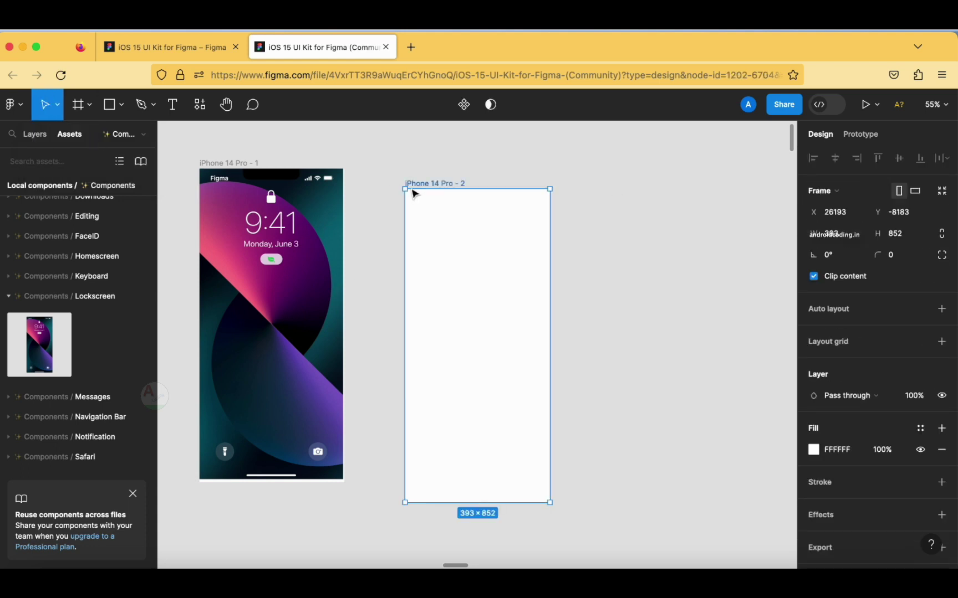
drag(413, 194, 364, 173)
click(560, 230)
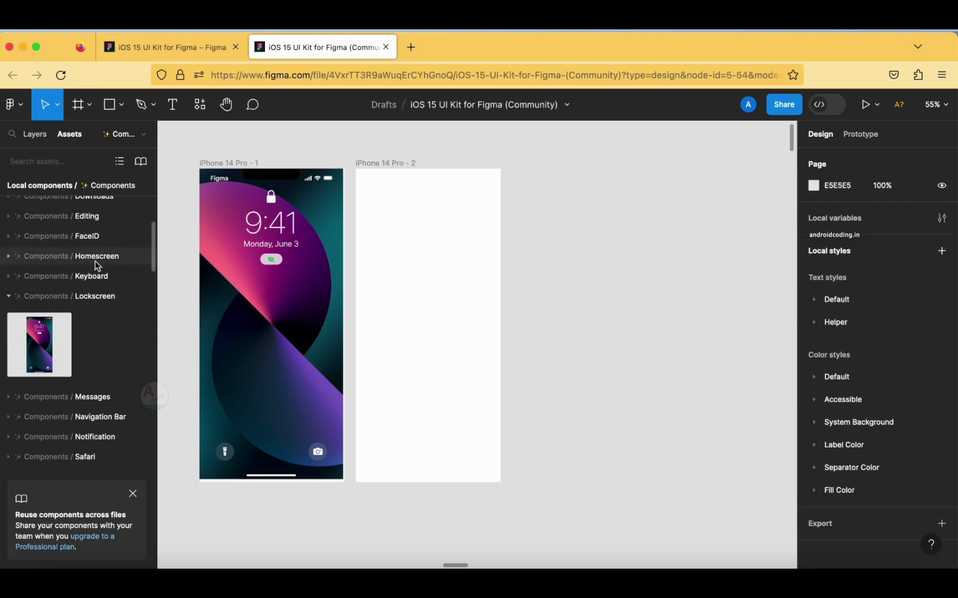
- Insert the Get Started button component near the bottom of the second frame, narrow it slightly and center it horizontally
scroll(80, 254, up, 5)
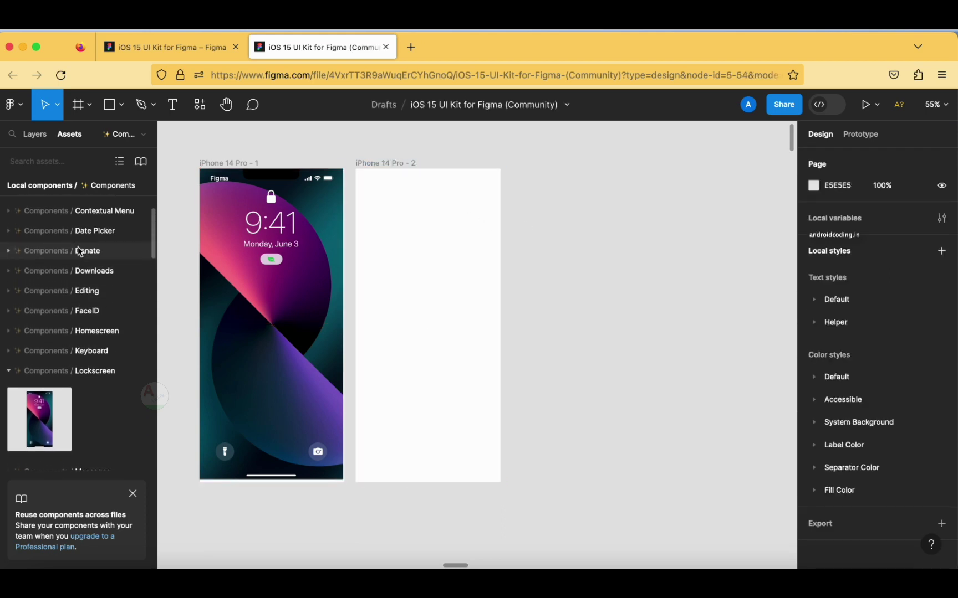
scroll(78, 252, up, 4)
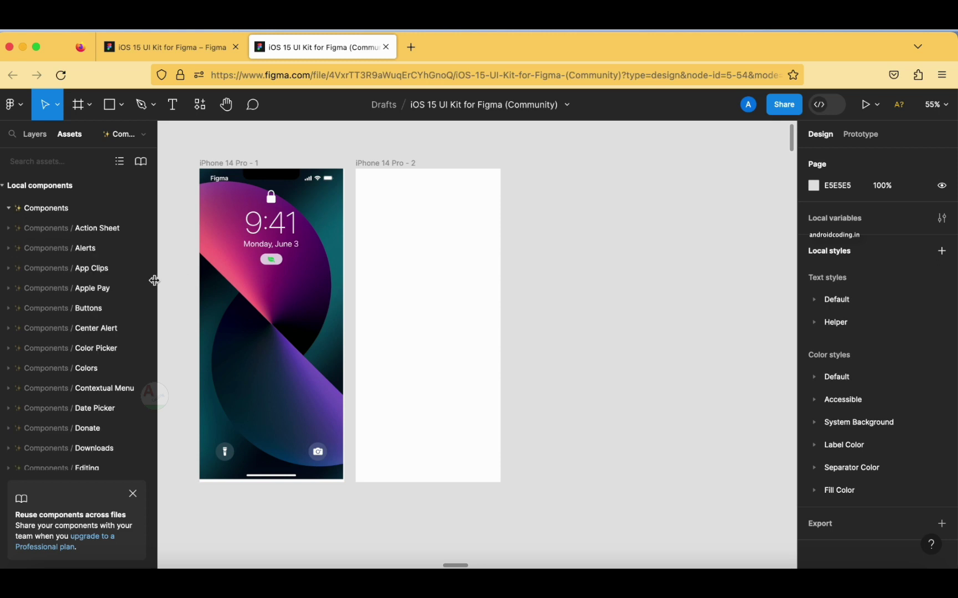
click(9, 309)
scroll(61, 335, down, 1)
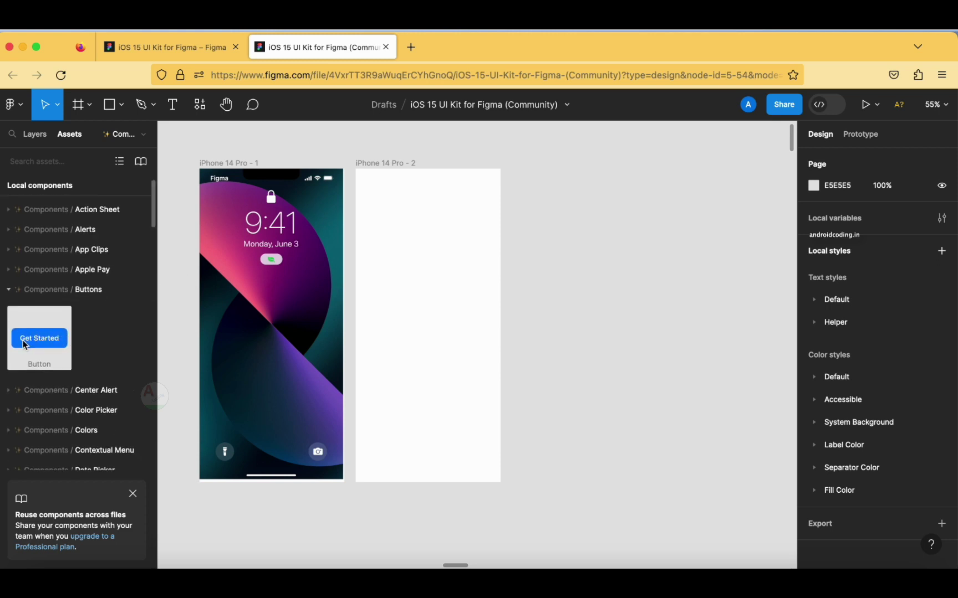
drag(25, 340, 419, 448)
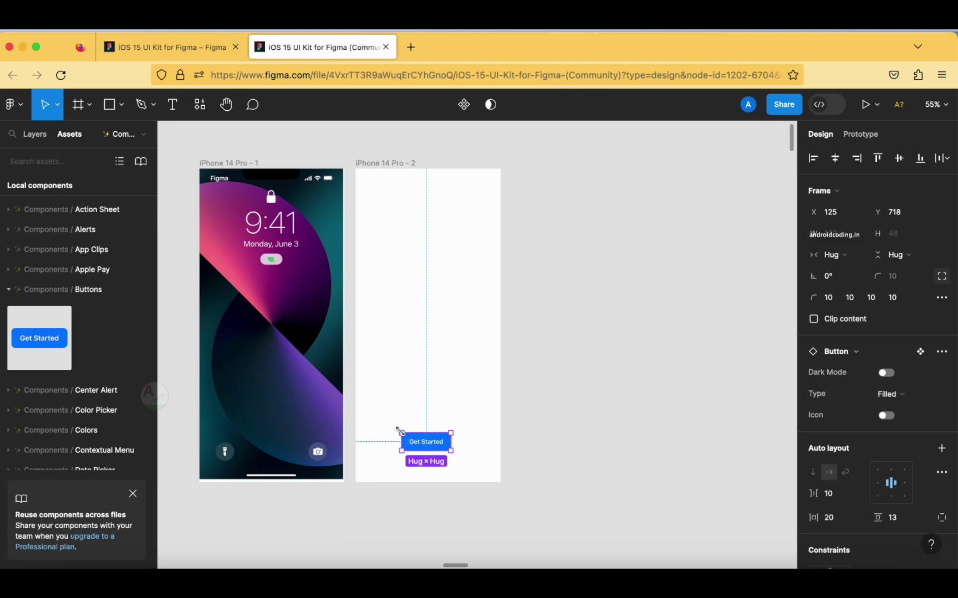
drag(399, 431, 430, 433)
click(542, 425)
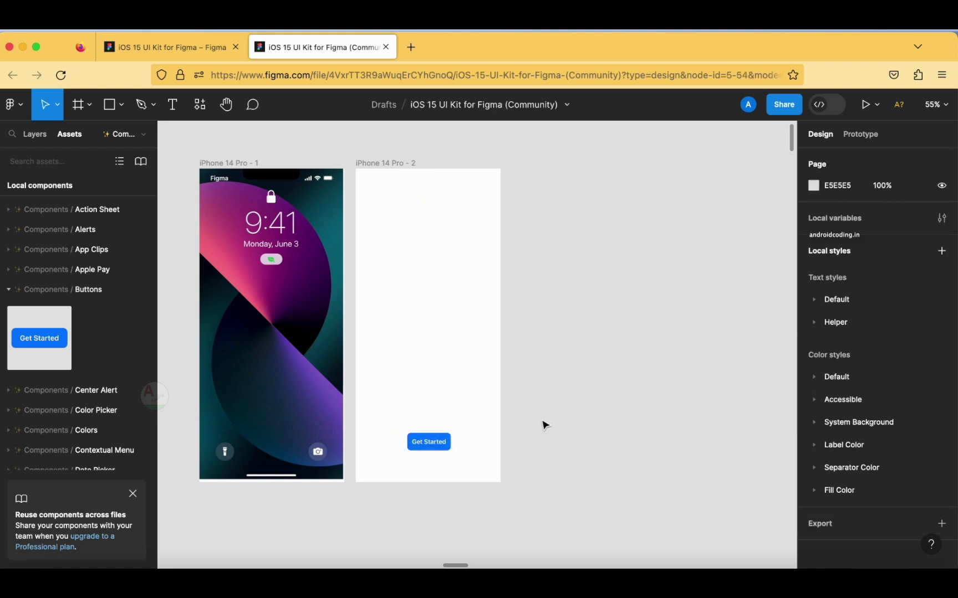
- Search the assets for "text" and insert the TextField component in the upper part of the second frame at X 4, Y 160
scroll(66, 370, down, 3)
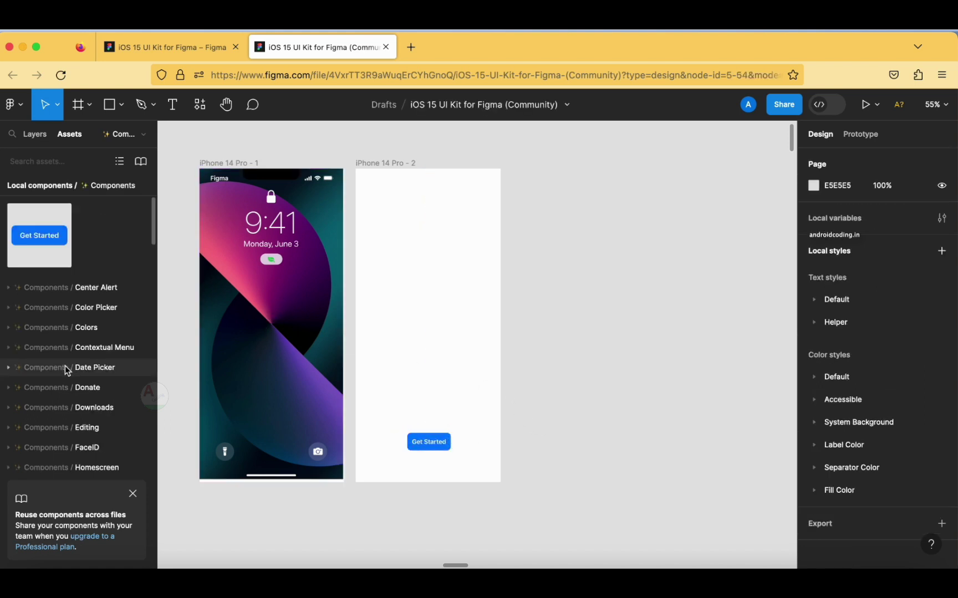
scroll(64, 367, down, 2)
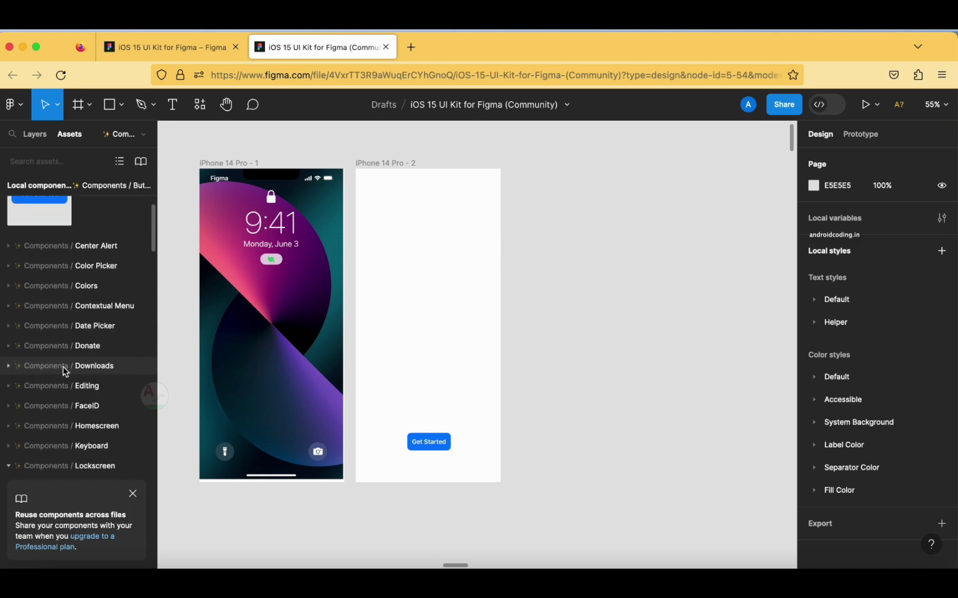
click(8, 386)
click(77, 183)
click(69, 160)
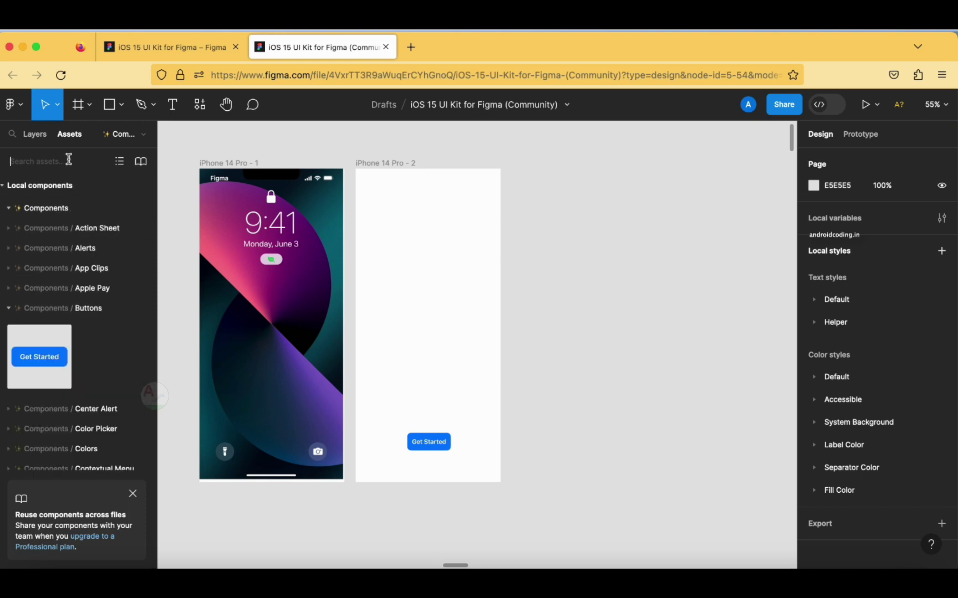
text(e)
key(BackSpace)
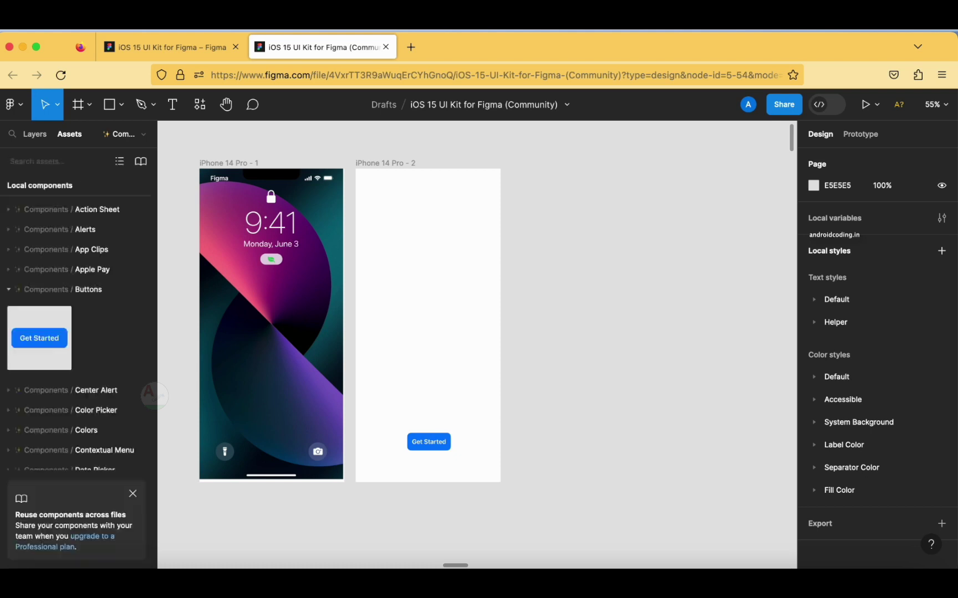
text(text)
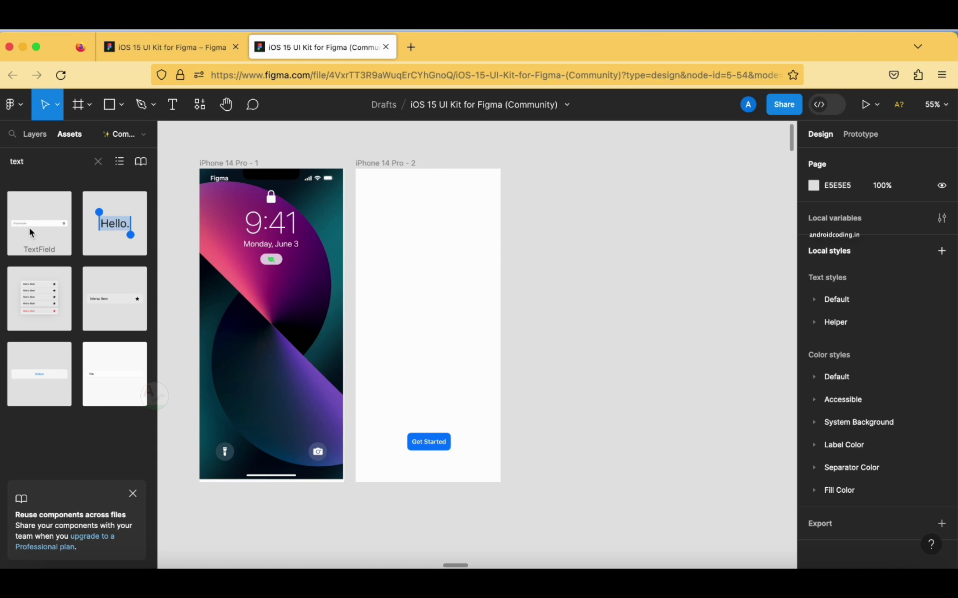
drag(29, 227, 425, 239)
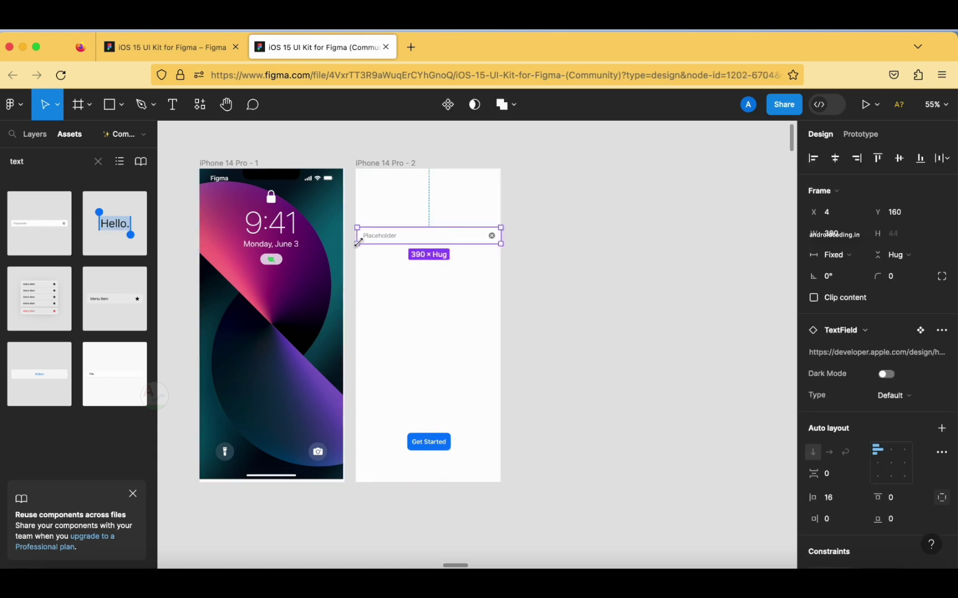
- Resize the TextField in the second frame to 327 × 43 and center it horizontally at X 35, Y 155
drag(358, 242, 379, 243)
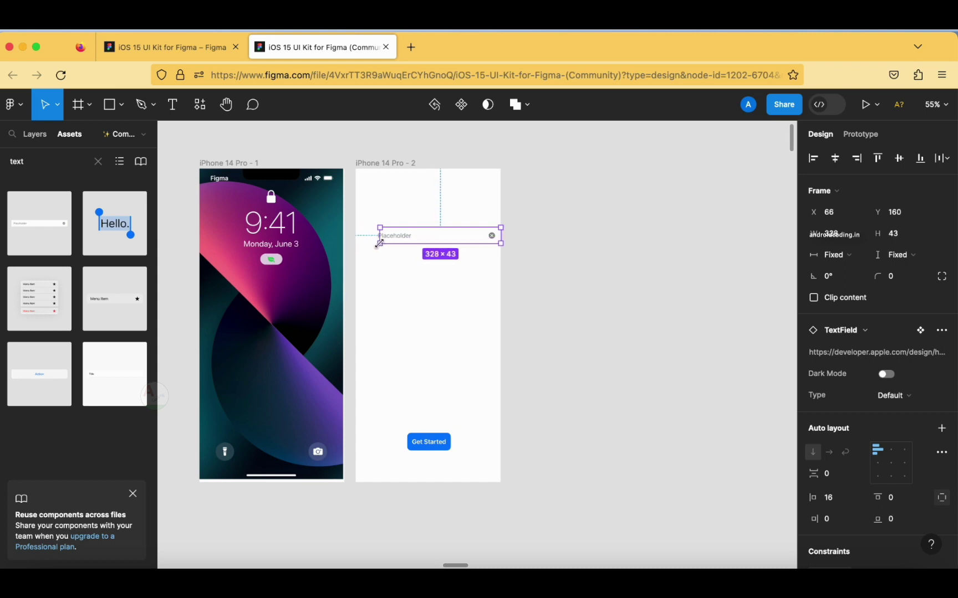
click(471, 259)
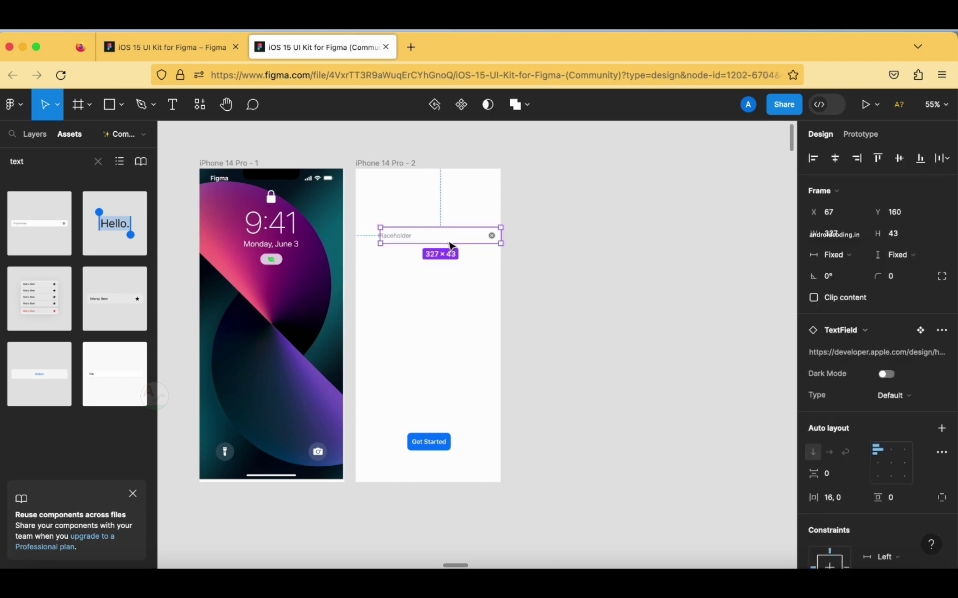
drag(464, 242, 451, 244)
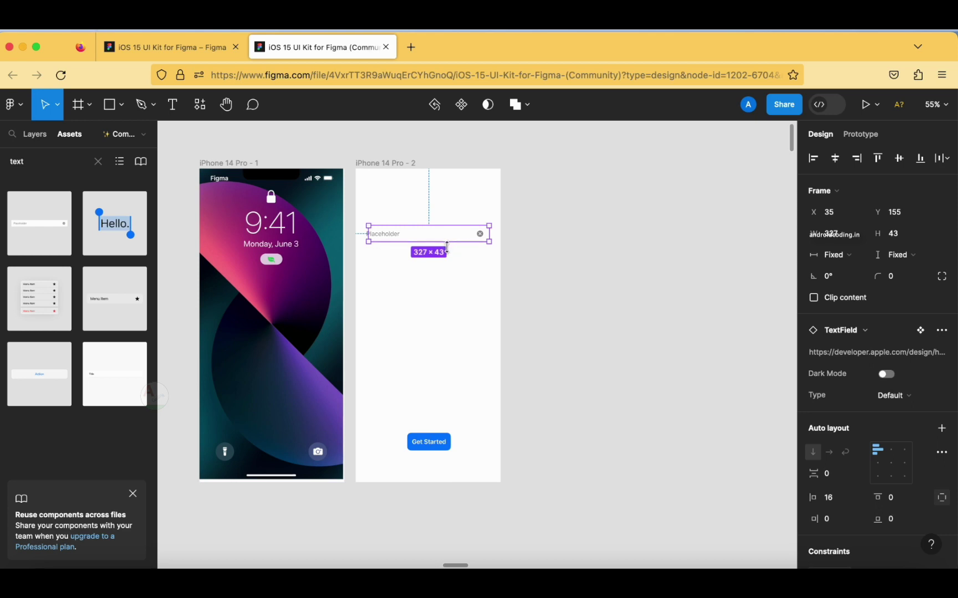
- Move the text field down to Y 362 and place a duplicate below it with a spacing of 42
drag(444, 244, 446, 309)
click(451, 310)
drag(454, 247, 466, 305)
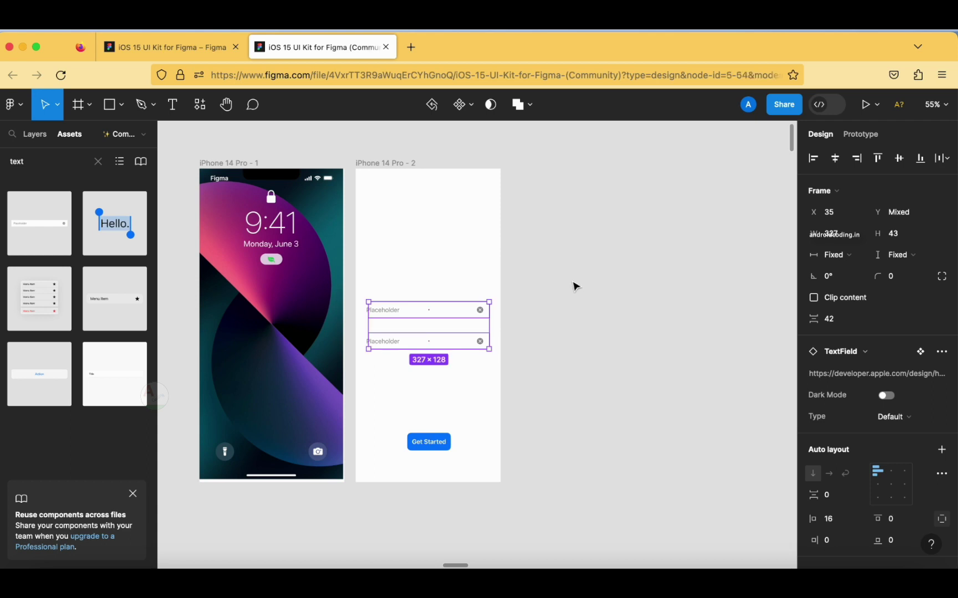
click(575, 287)
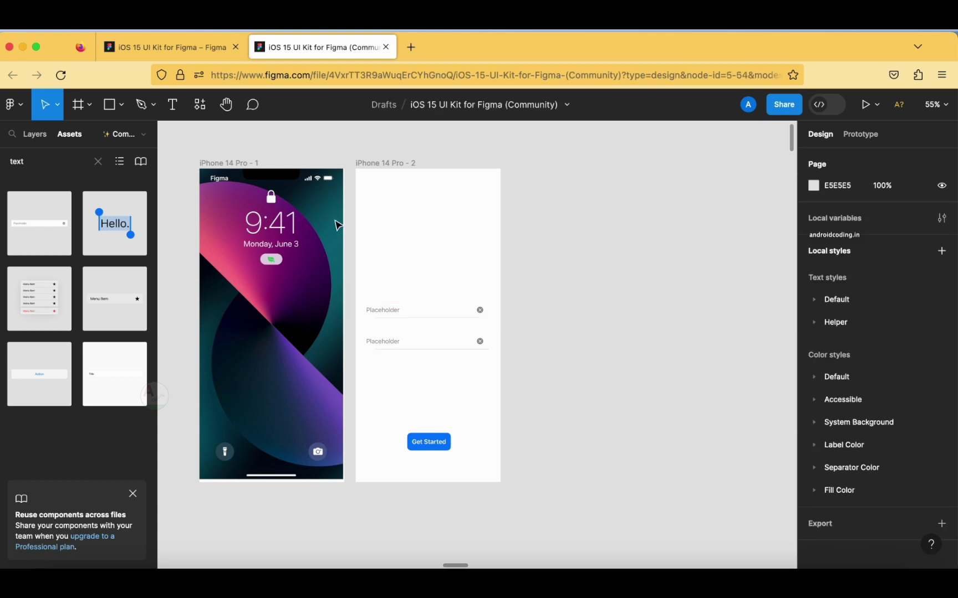
- Search the assets for "stat" and insert the iPhone 13 status bar along the top of the second frame
click(98, 161)
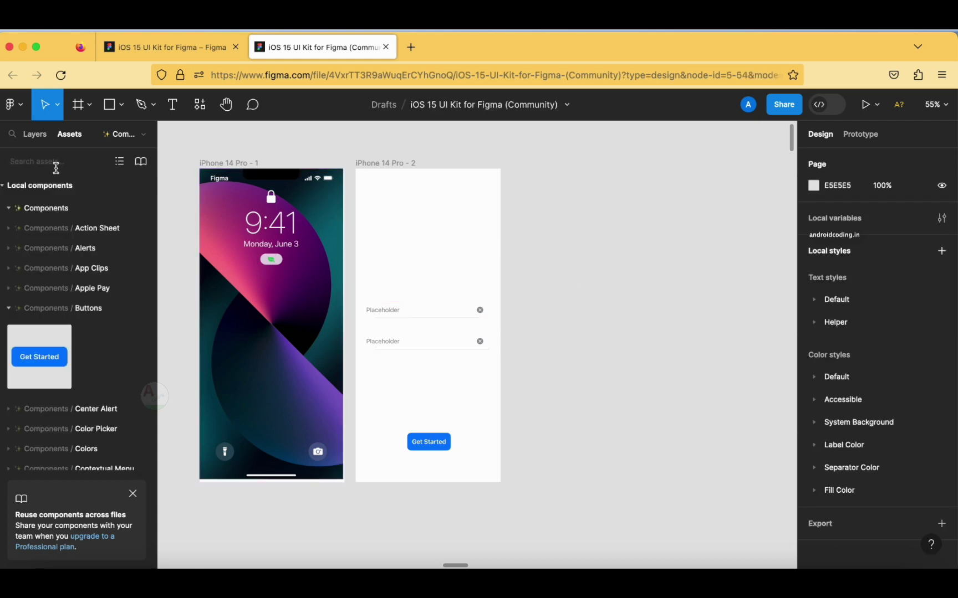
text(stat)
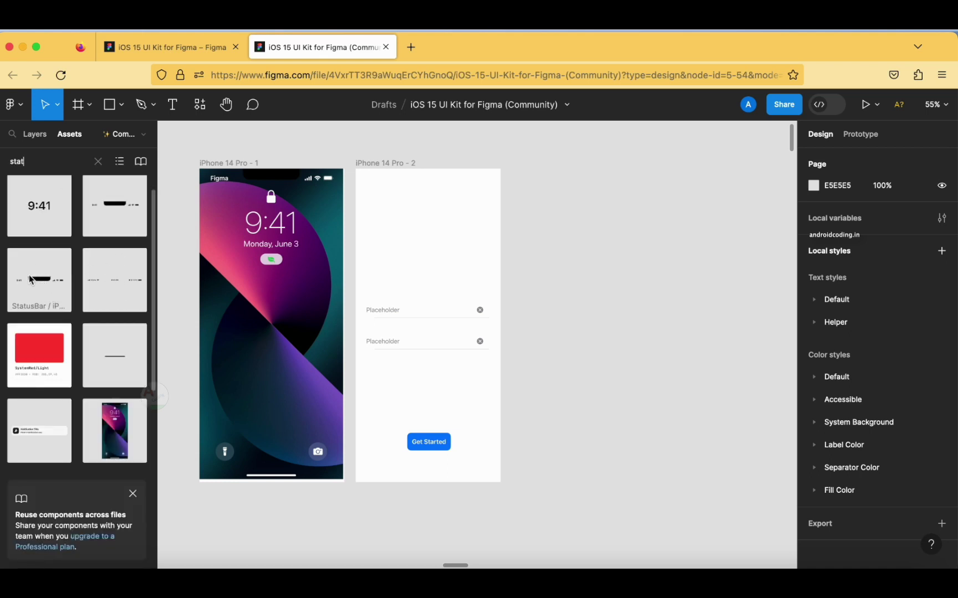
drag(30, 280, 429, 180)
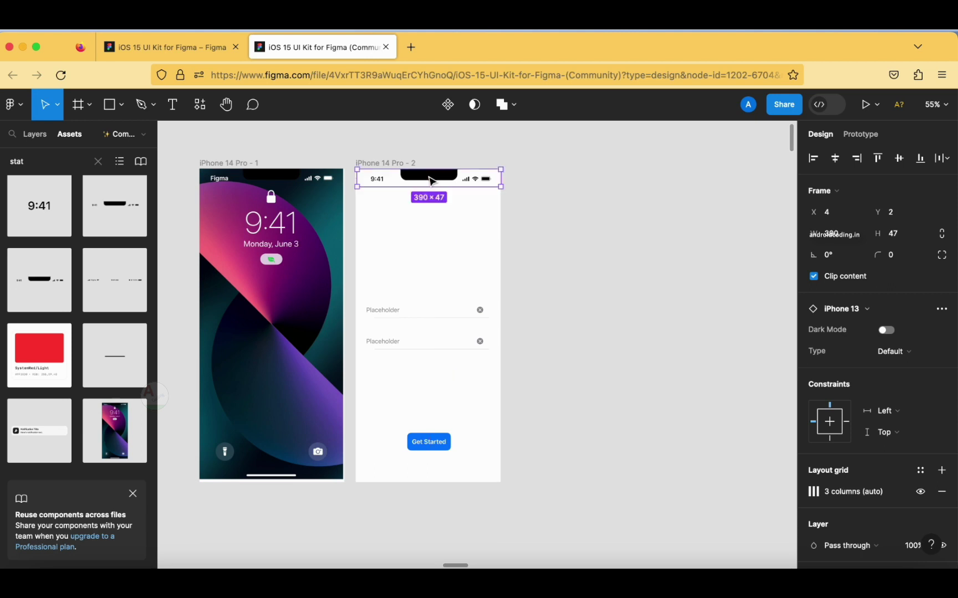
click(546, 235)
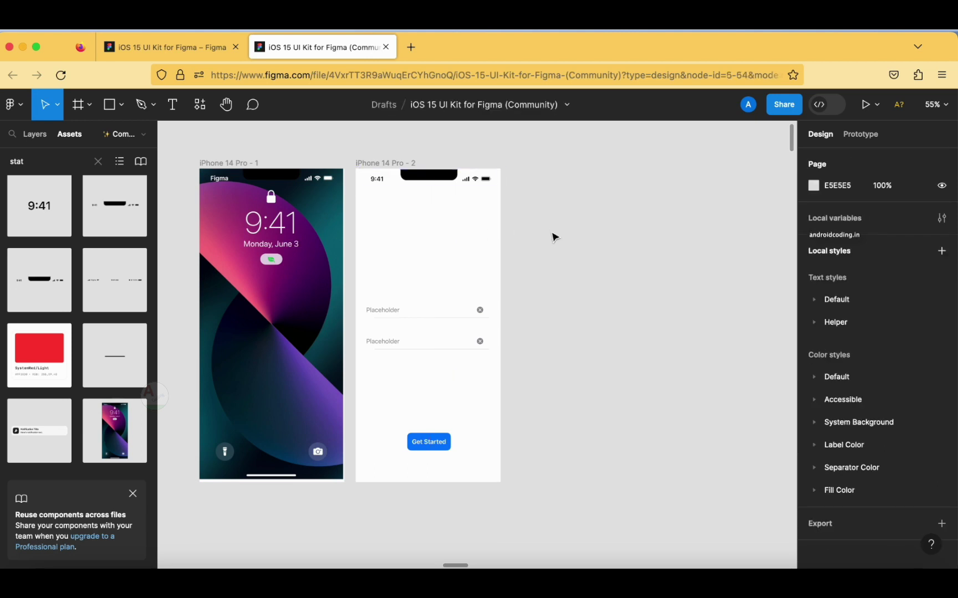
- Resize the status bar in the second frame so it spans the frame's width
click(465, 188)
drag(464, 187, 504, 190)
click(564, 239)
click(424, 189)
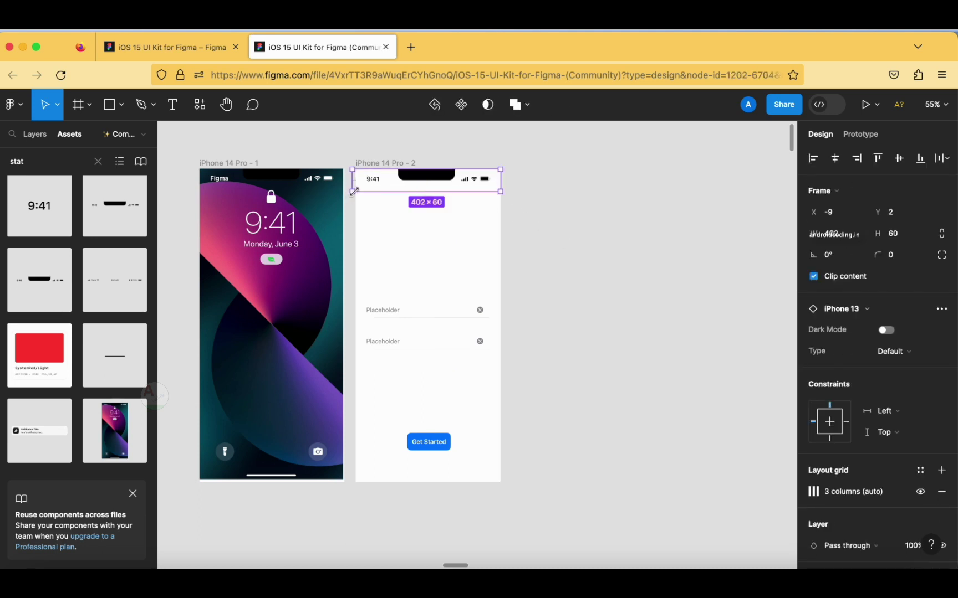
drag(353, 192, 357, 191)
click(527, 227)
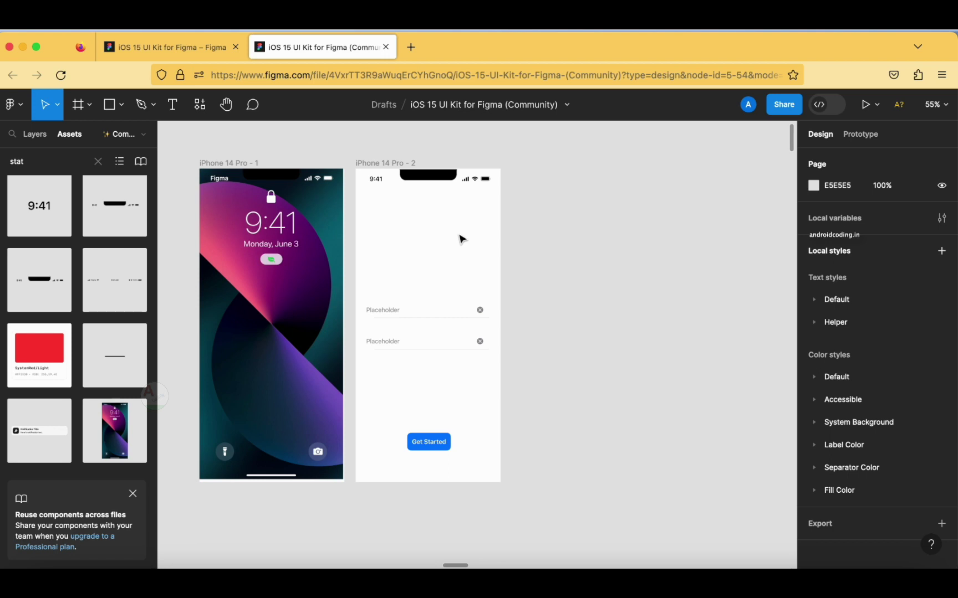
- Duplicate the iPhone 14 Pro - 2 frame beside the original and delete the copy's two text fields and Get Started button
click(368, 163)
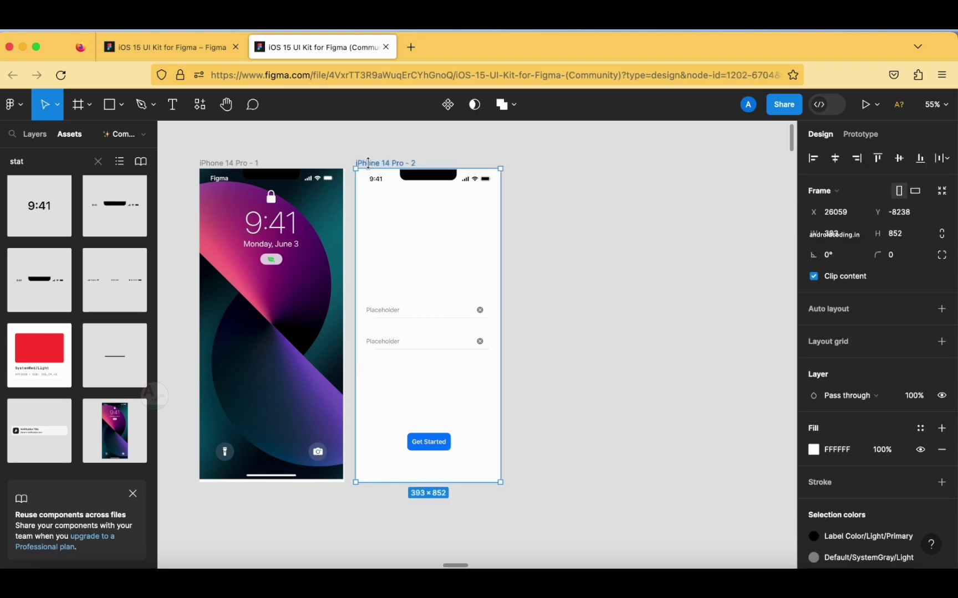
key(super+d)
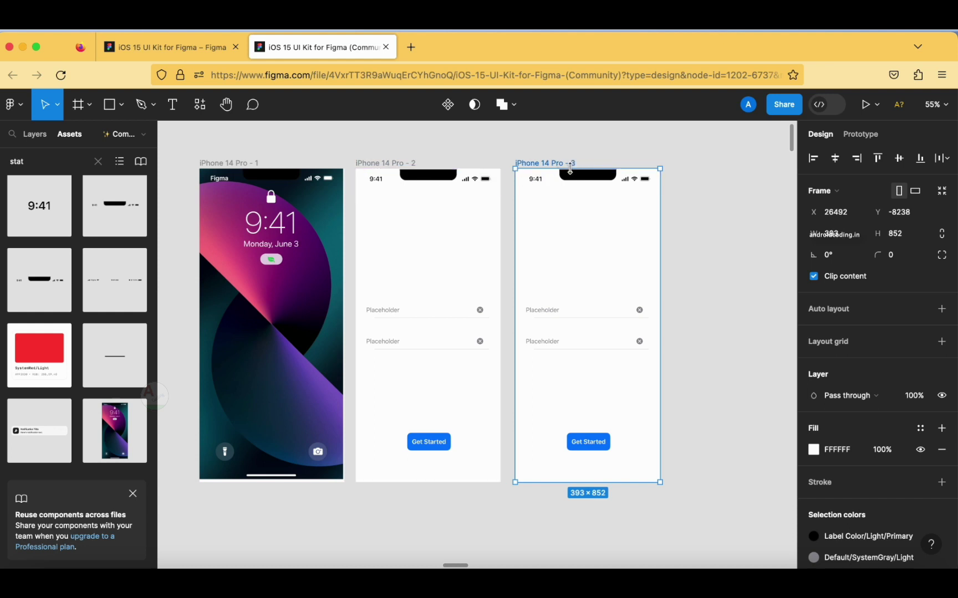
click(579, 310)
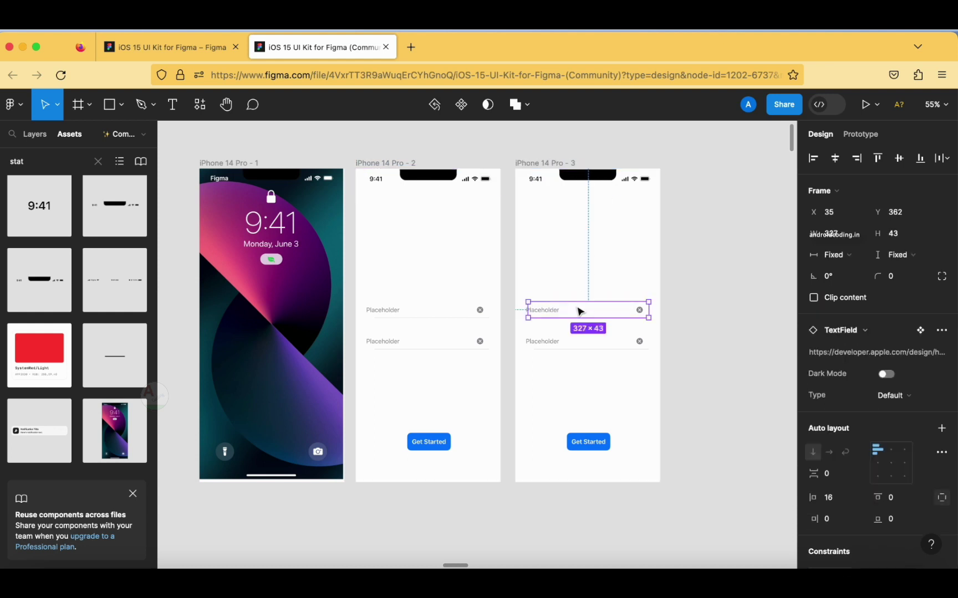
drag(558, 251, 597, 443)
key(Delete)
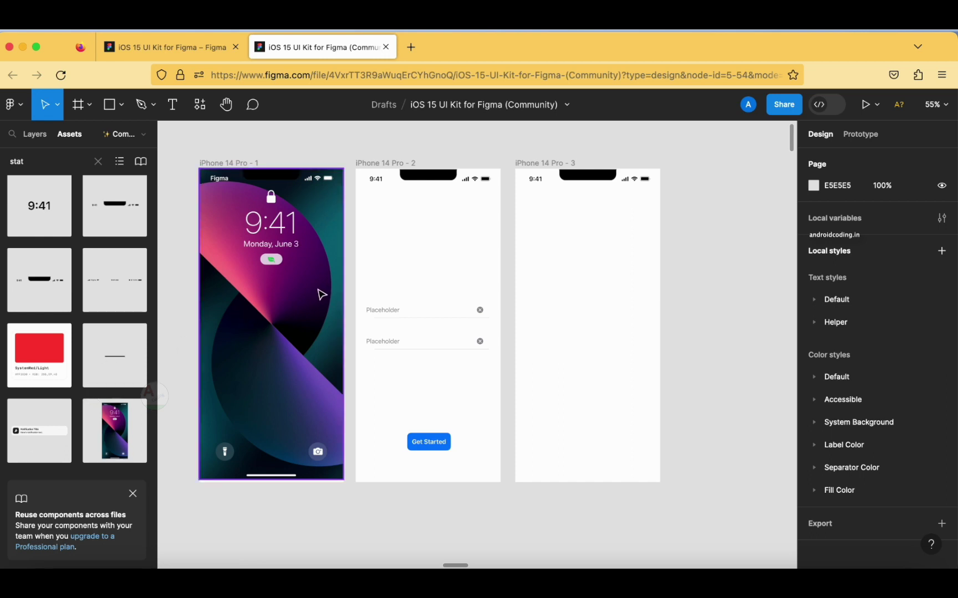
- Clear the asset search and insert the Apple Pay card detail component in the third frame at X 18, Y 505
scroll(58, 227, up, 1)
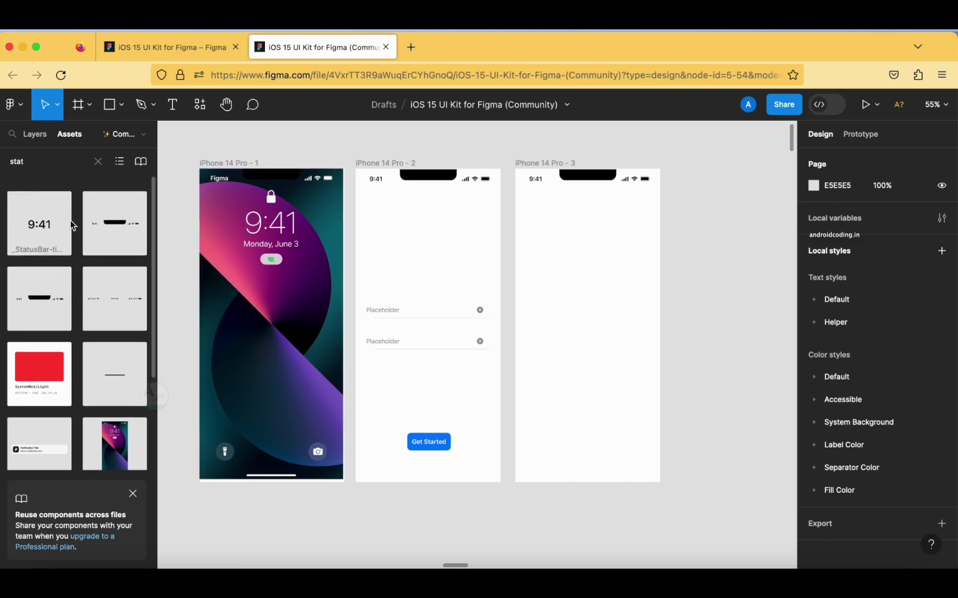
click(98, 161)
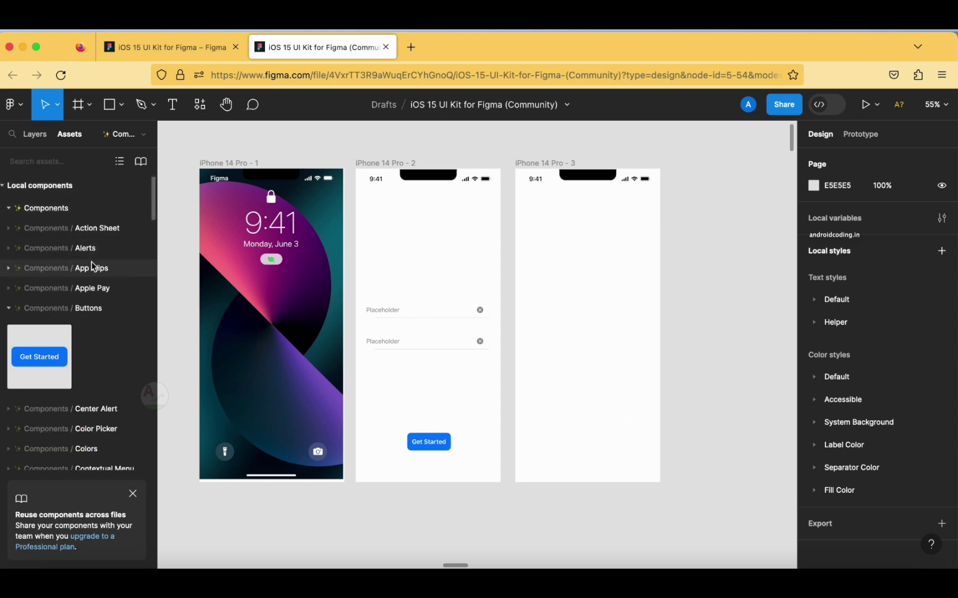
click(10, 290)
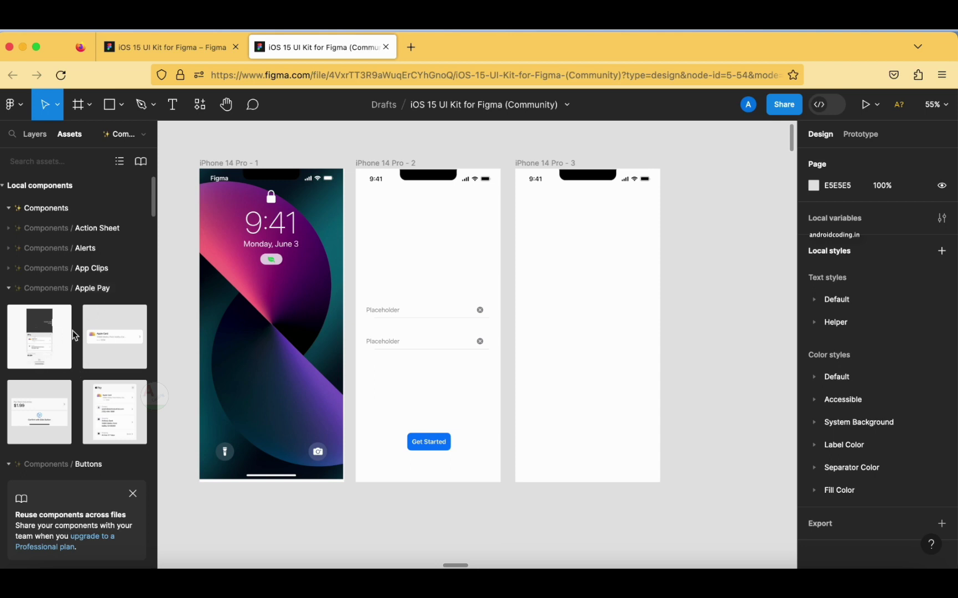
drag(102, 336, 589, 377)
click(588, 337)
click(582, 379)
- Find the Tab Bar category among the components and insert the TabBar at the bottom of the third frame at X 0, Y 769
scroll(24, 393, down, 8)
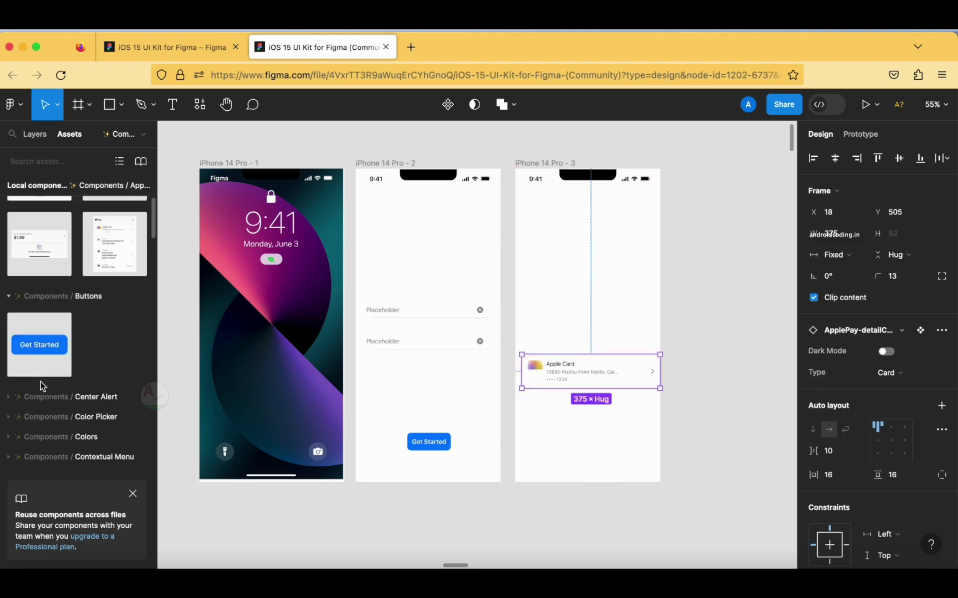
scroll(39, 381, down, 5)
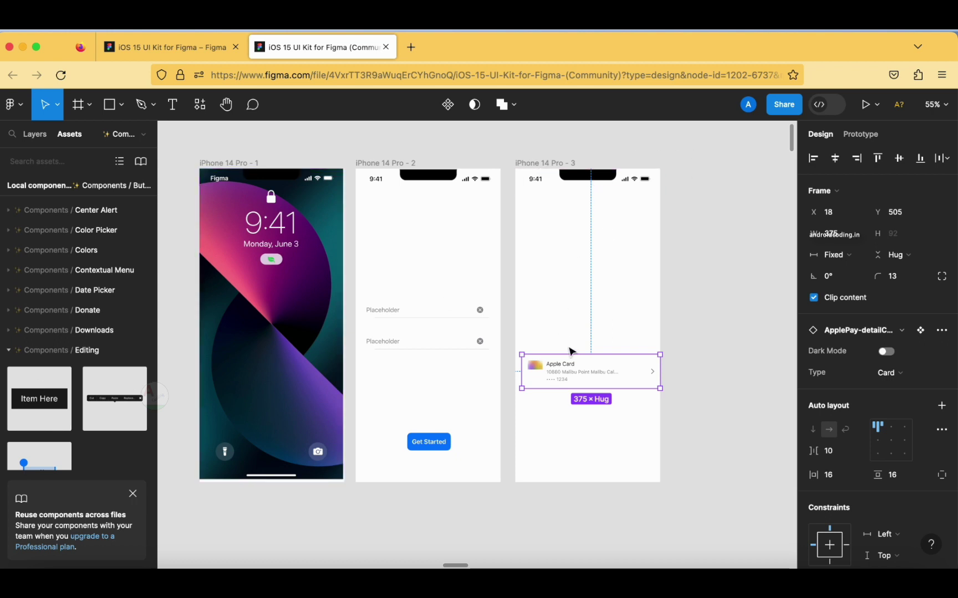
click(10, 270)
scroll(66, 300, down, 2)
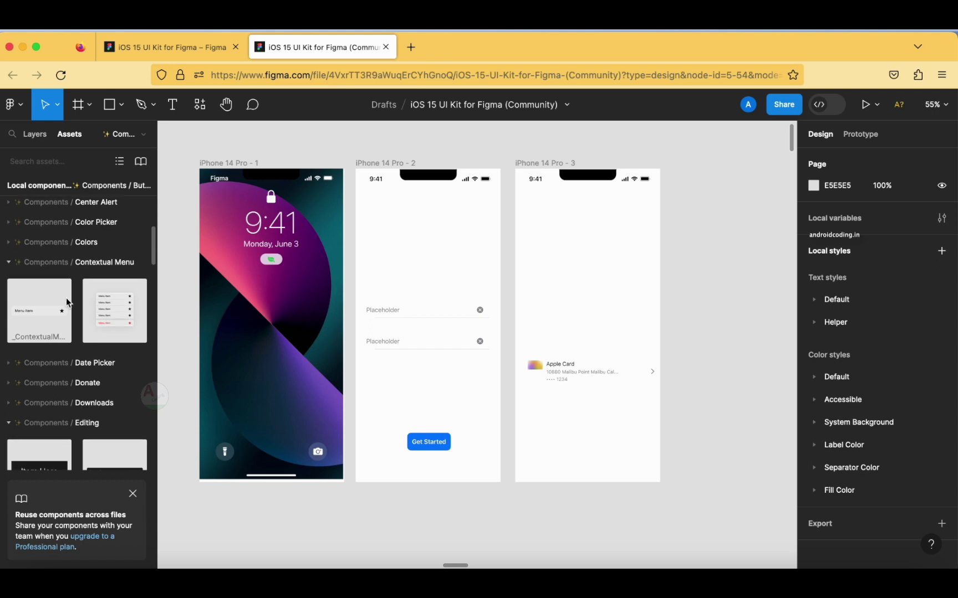
scroll(66, 300, up, 2)
scroll(66, 299, up, 6)
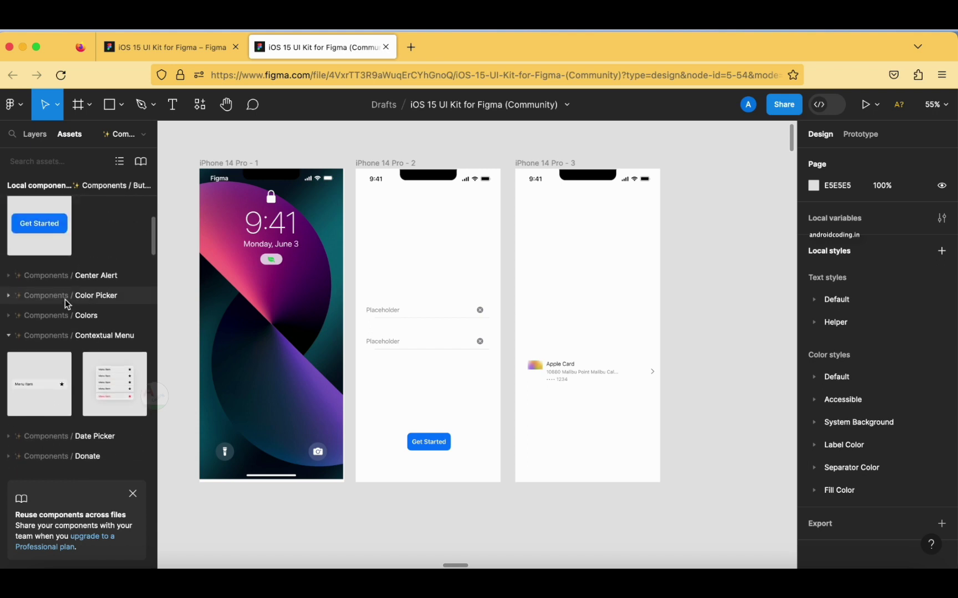
click(9, 229)
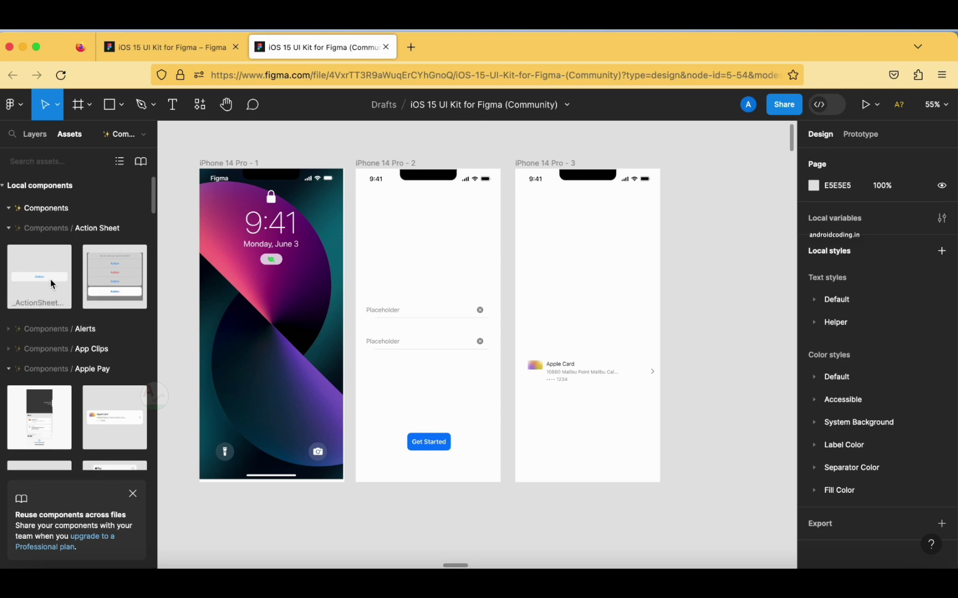
scroll(64, 312, down, 5)
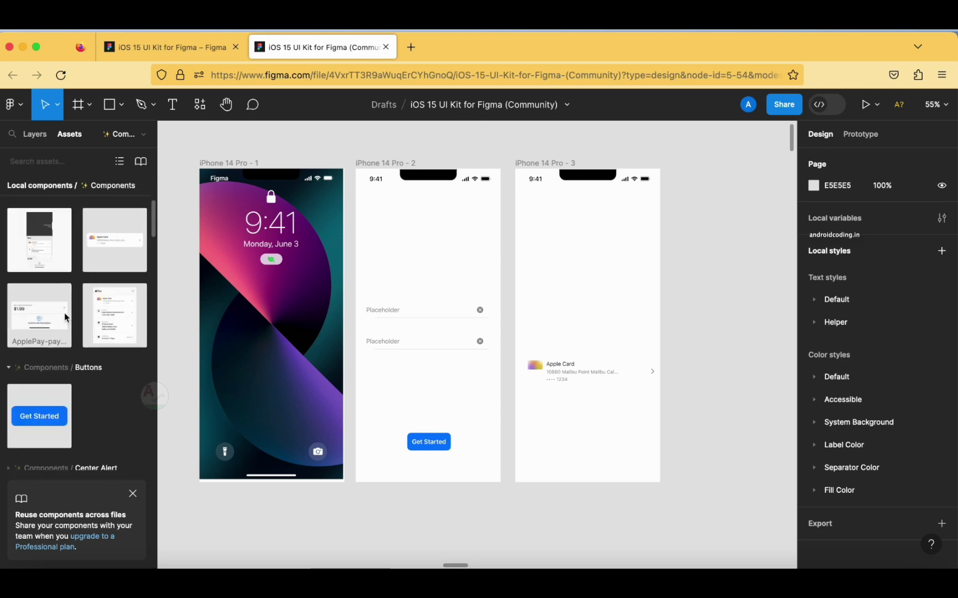
scroll(64, 316, down, 10)
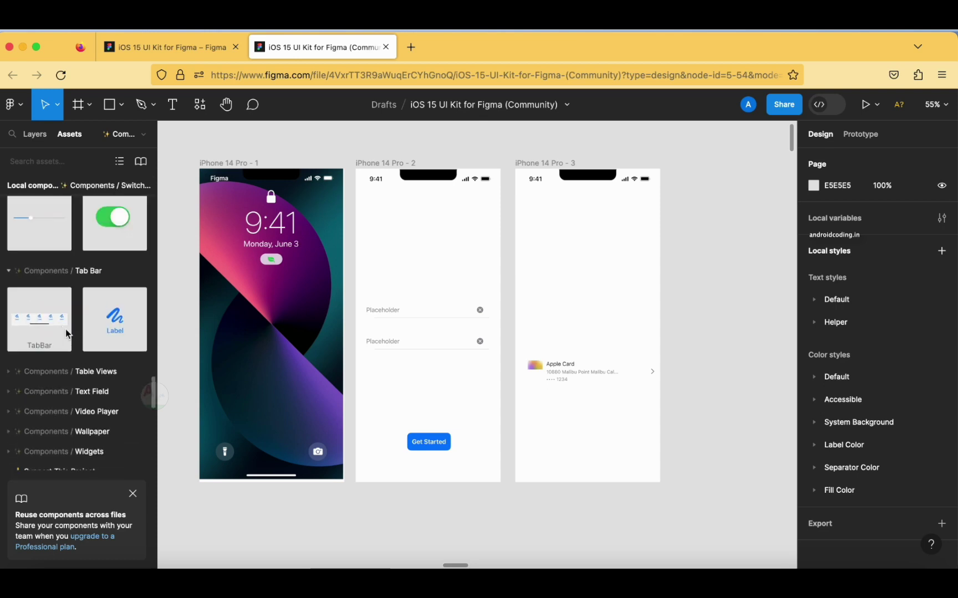
drag(34, 314, 591, 466)
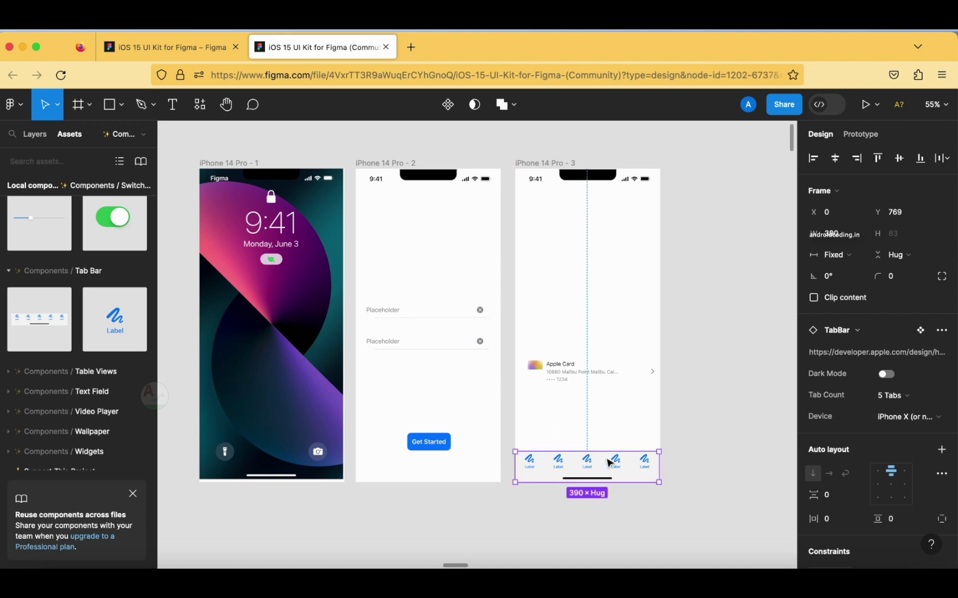
click(687, 454)
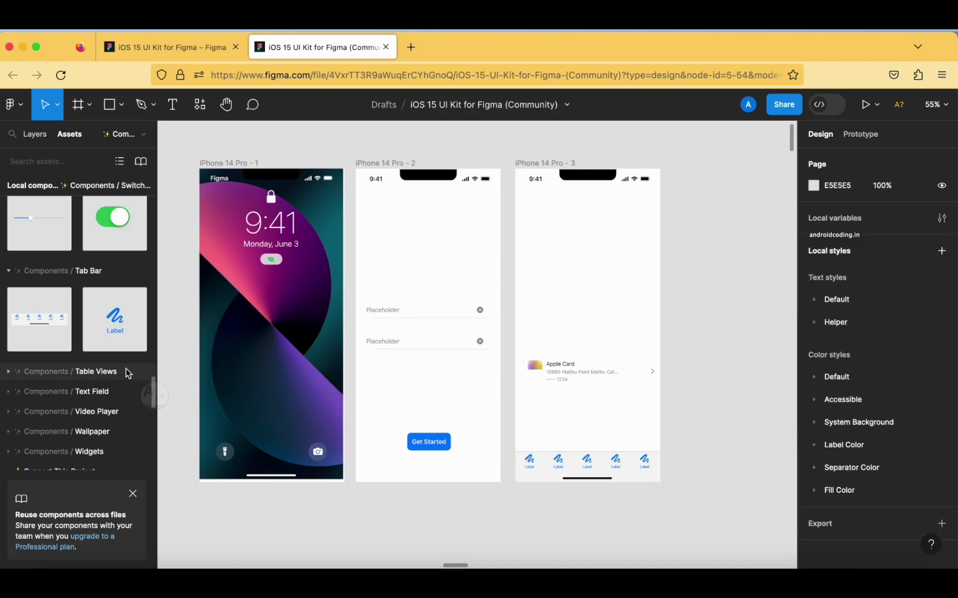
- Insert the Switch component below the text fields in the second frame at X 32, Y 582
scroll(120, 339, up, 2)
scroll(118, 341, up, 2)
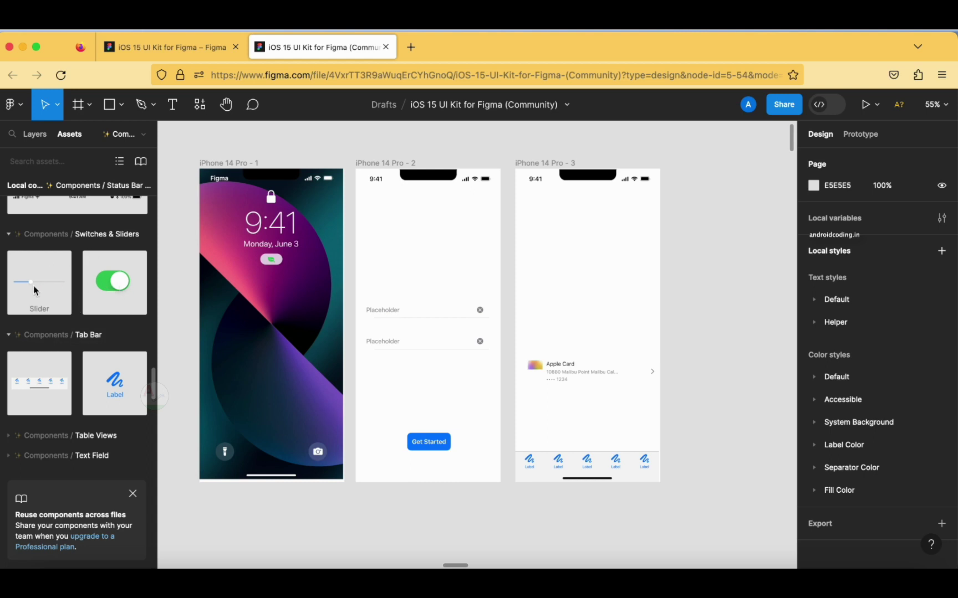
drag(113, 282, 389, 395)
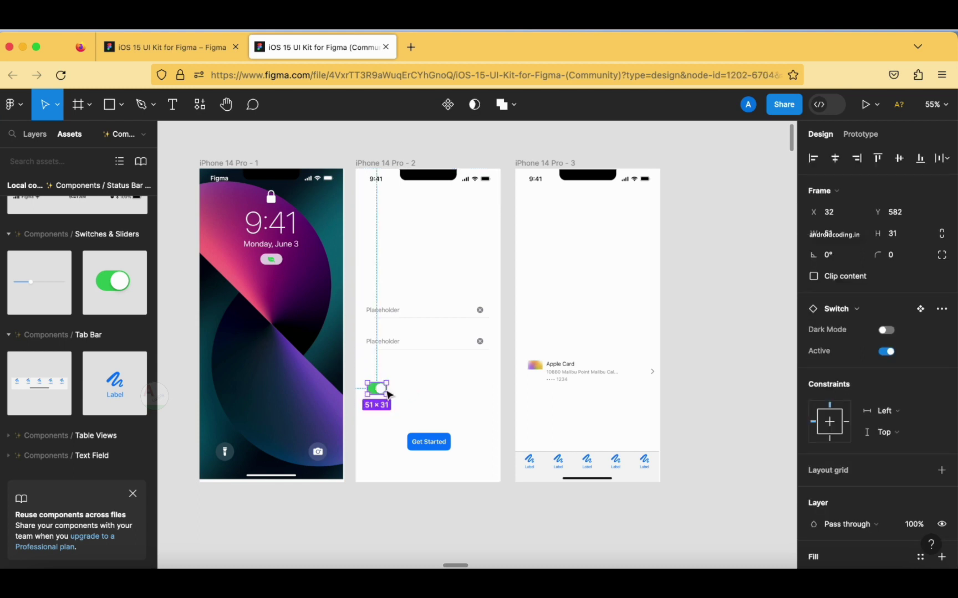
click(413, 398)
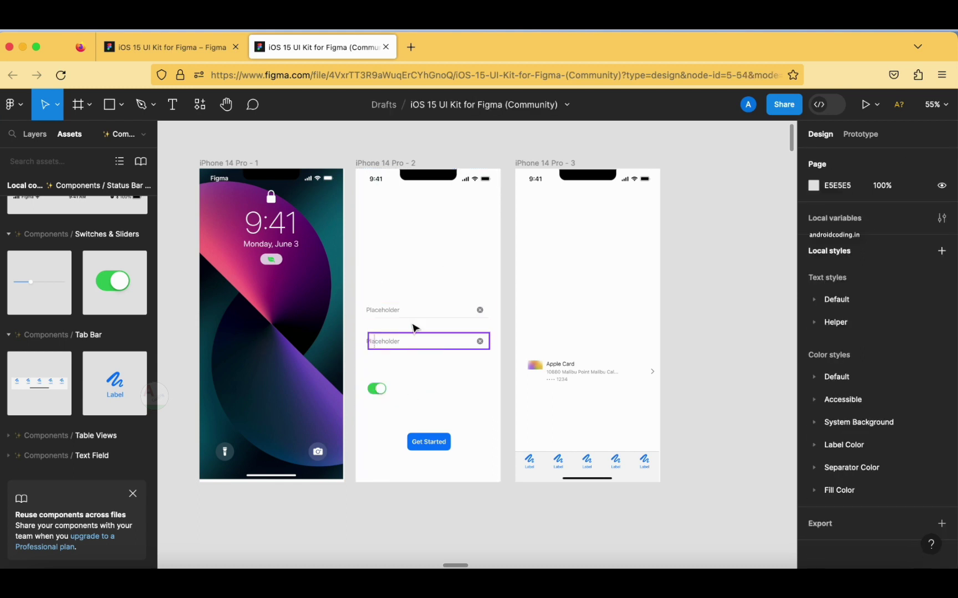
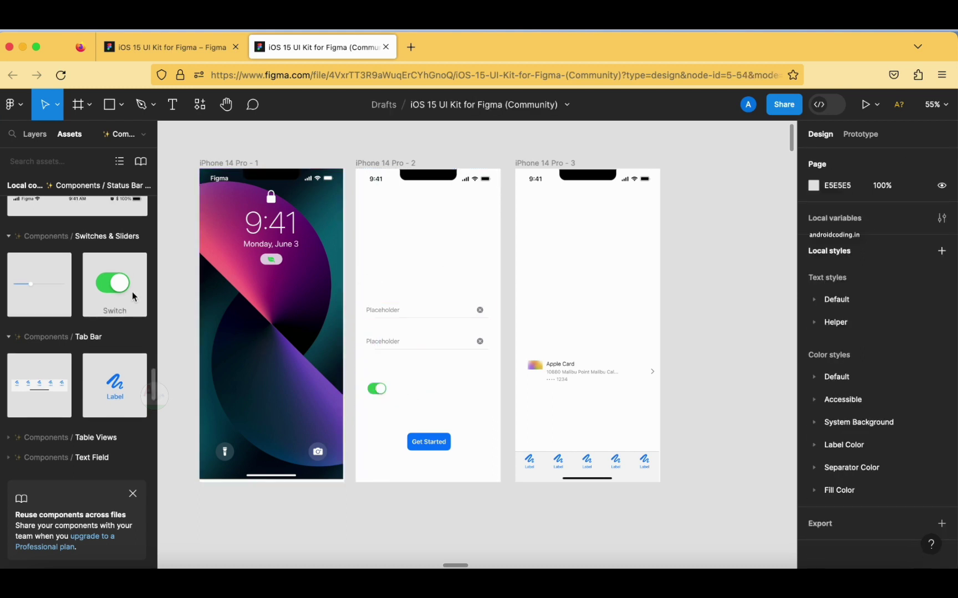
- Search the assets for "text" and insert the Title row component beside the switch in the second frame
click(45, 161)
text(text)
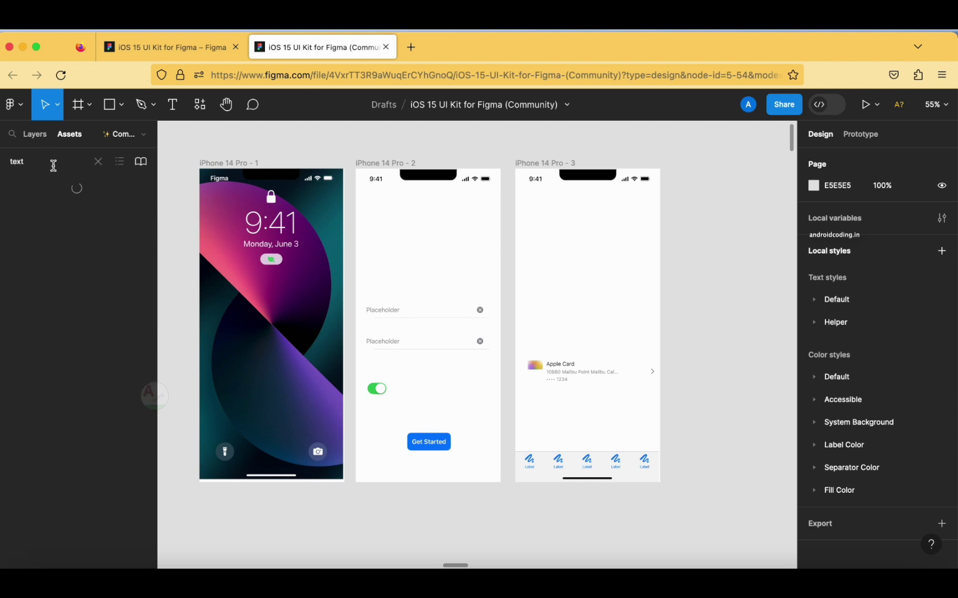
drag(114, 374, 421, 394)
double_click(419, 402)
click(391, 429)
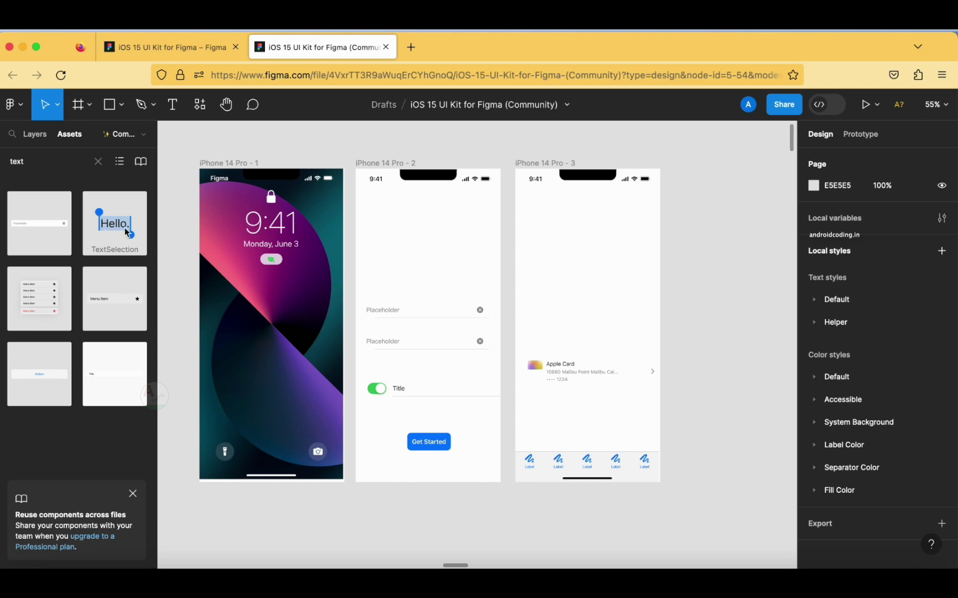
- Clear the asset search and look through the component categories, including the contents of FaceID, for further screen elements
click(97, 163)
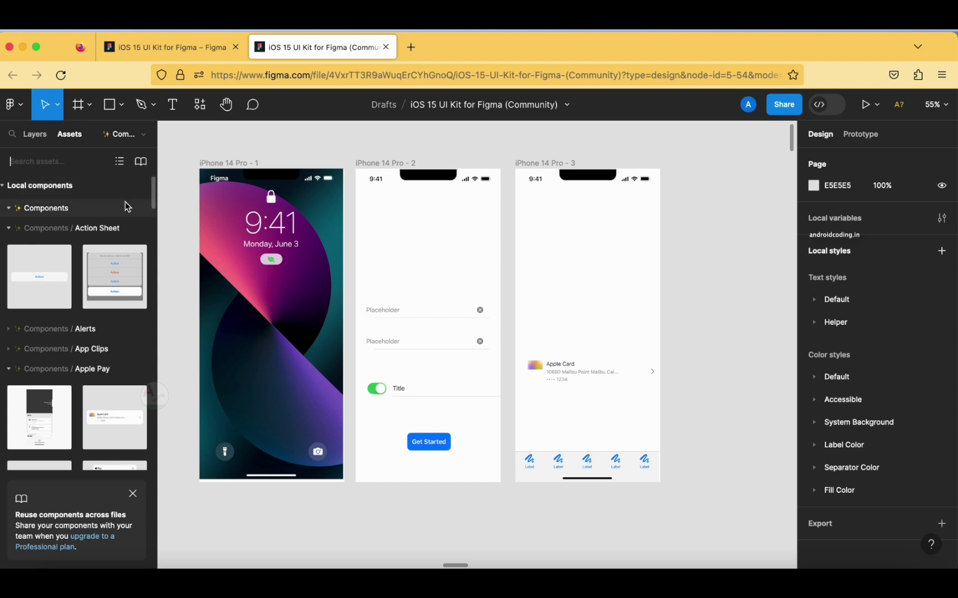
scroll(106, 313, down, 10)
scroll(107, 314, down, 2)
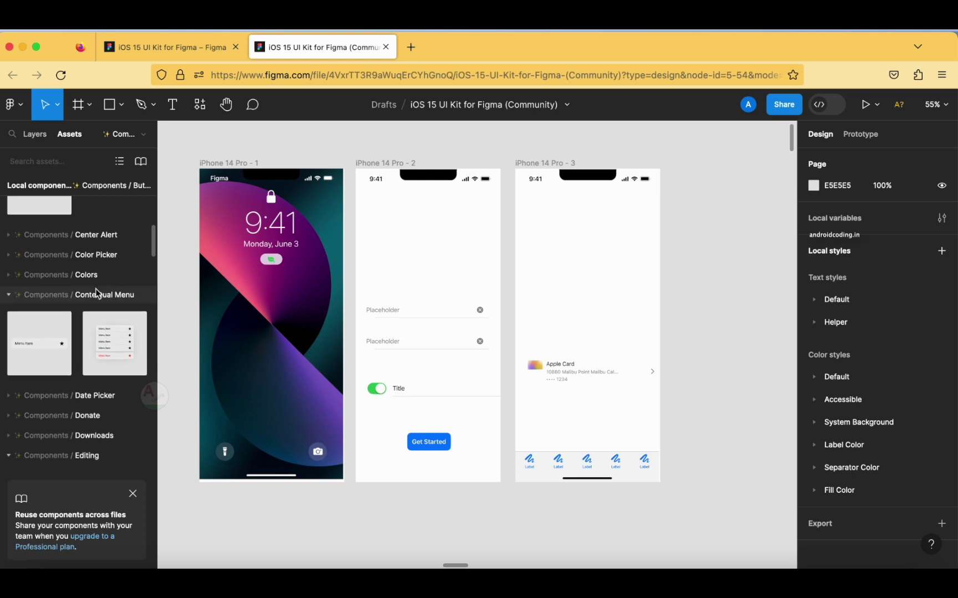
scroll(95, 297, down, 7)
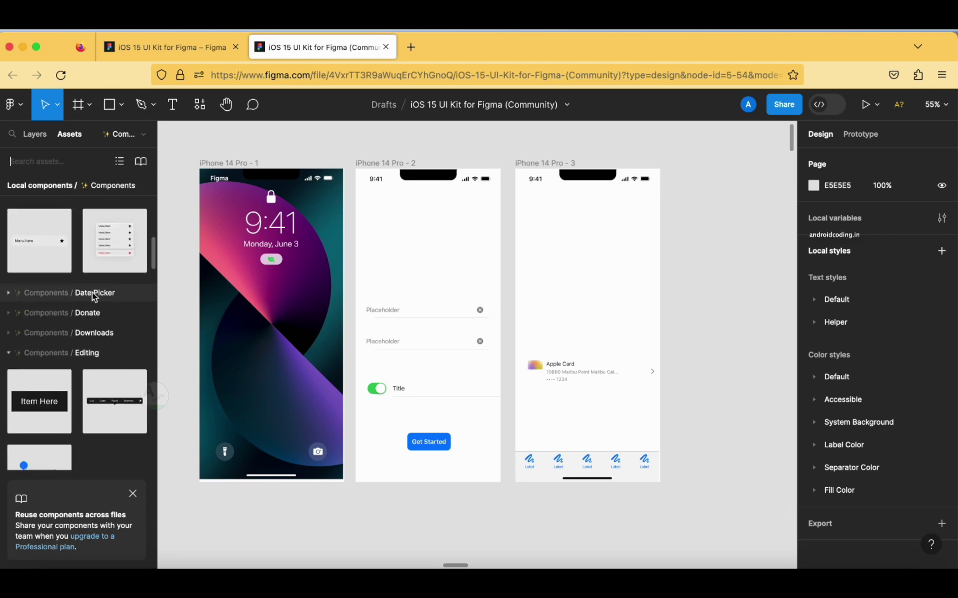
scroll(8, 364, down, 20)
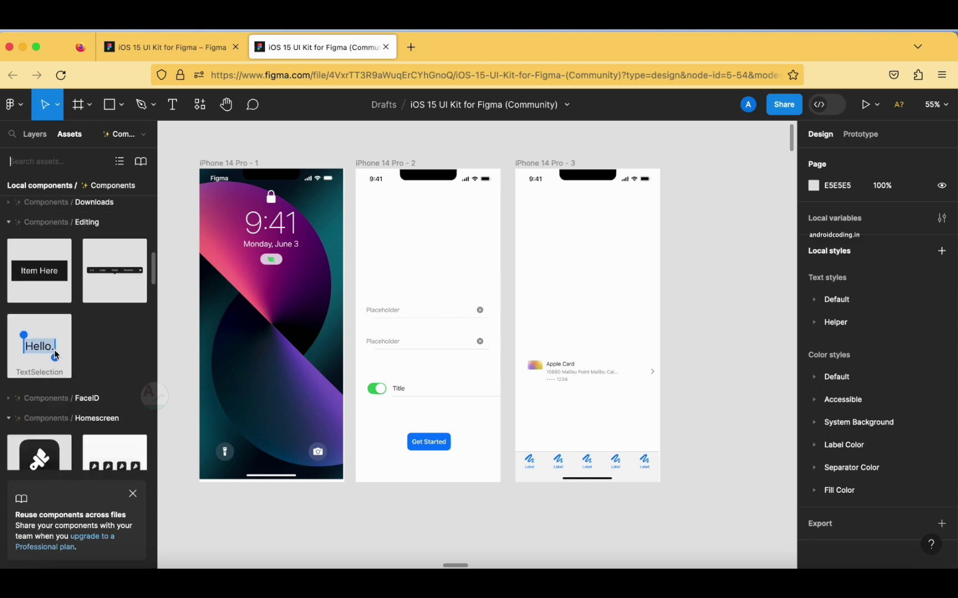
scroll(34, 305, down, 5)
scroll(36, 302, up, 4)
click(7, 216)
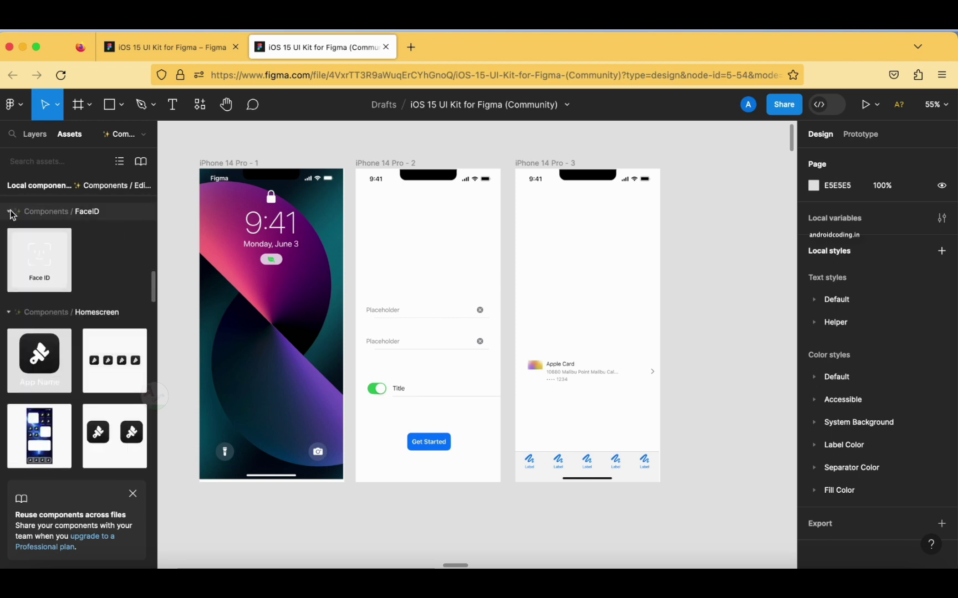
scroll(64, 318, down, 10)
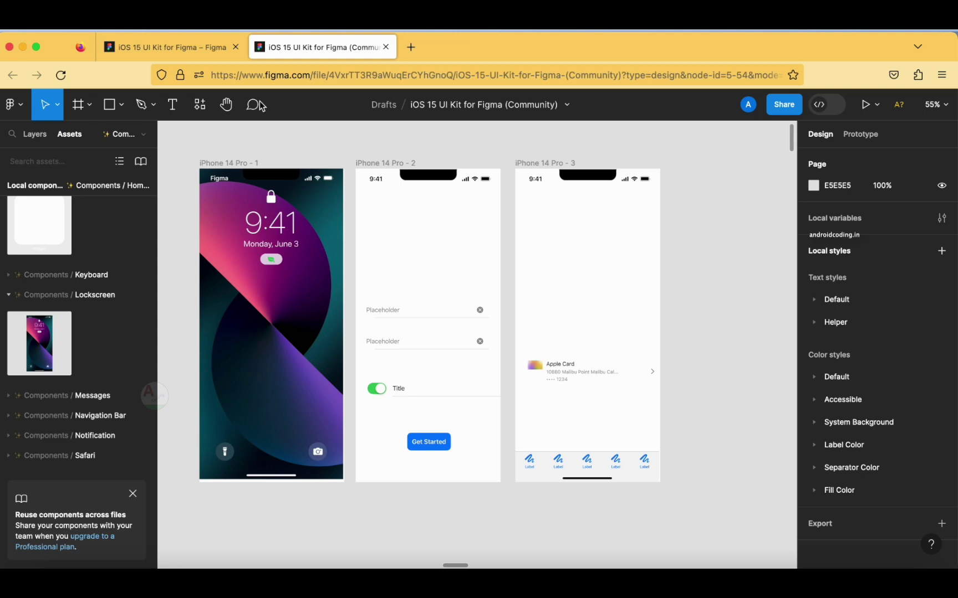
- Add a fourth iPhone 14 Pro frame beside the third one and align it with the other frames at Y -8238
click(226, 105)
drag(698, 235, 502, 233)
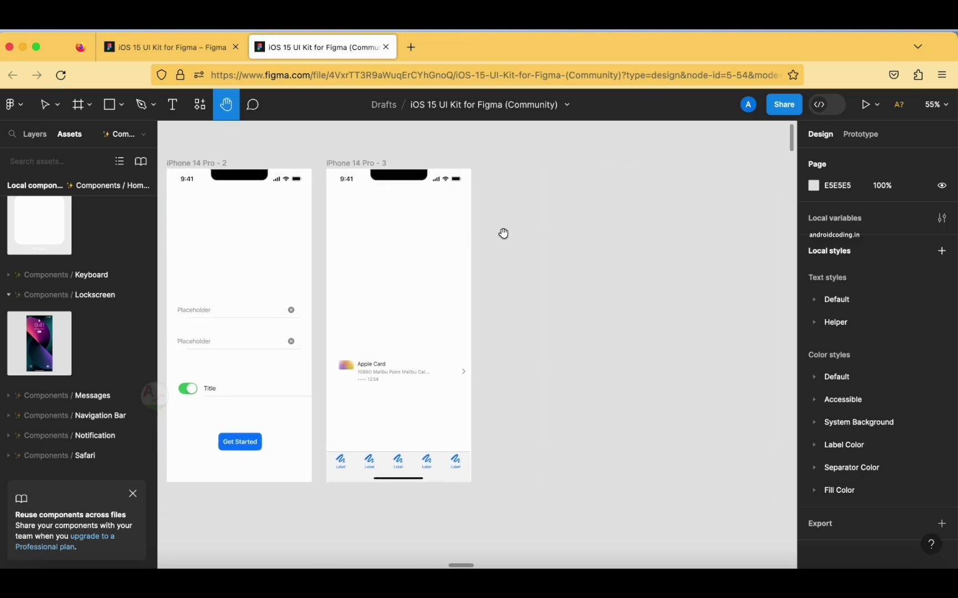
click(76, 109)
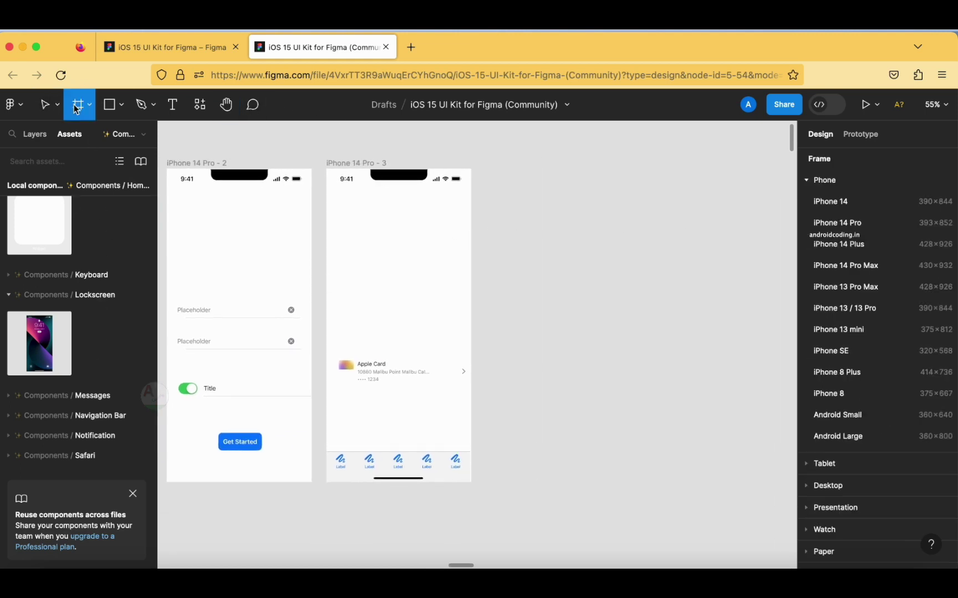
click(837, 223)
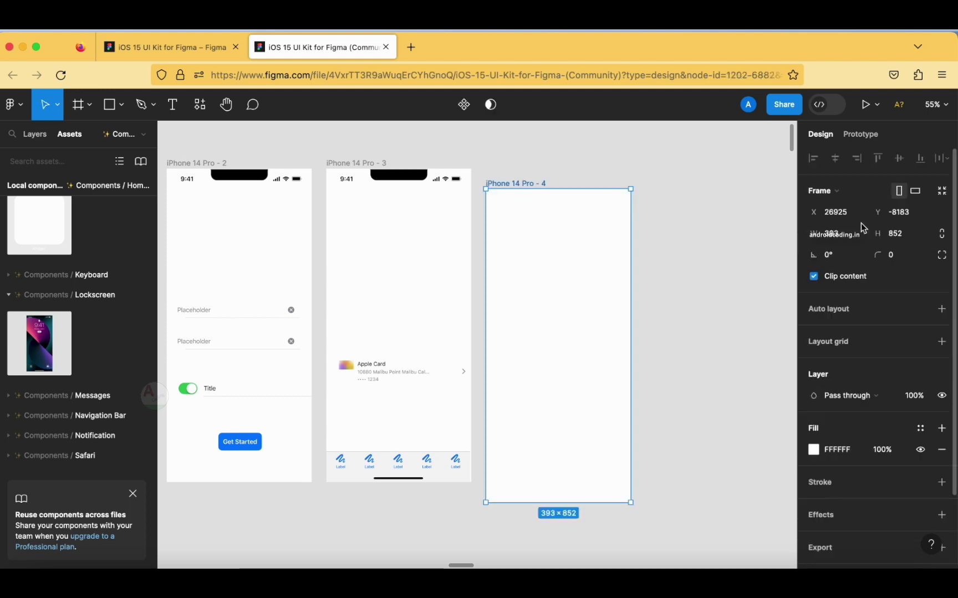
drag(562, 268, 563, 254)
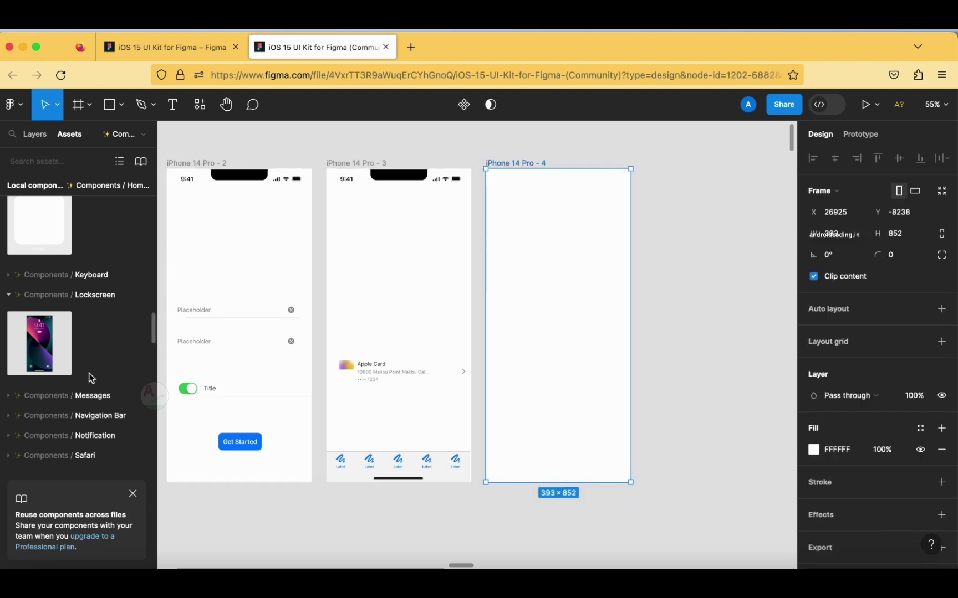
- Find the alphabetic keyboard among the Keyboard components and insert it at the bottom of the fourth frame at X 3, Y 562
click(8, 275)
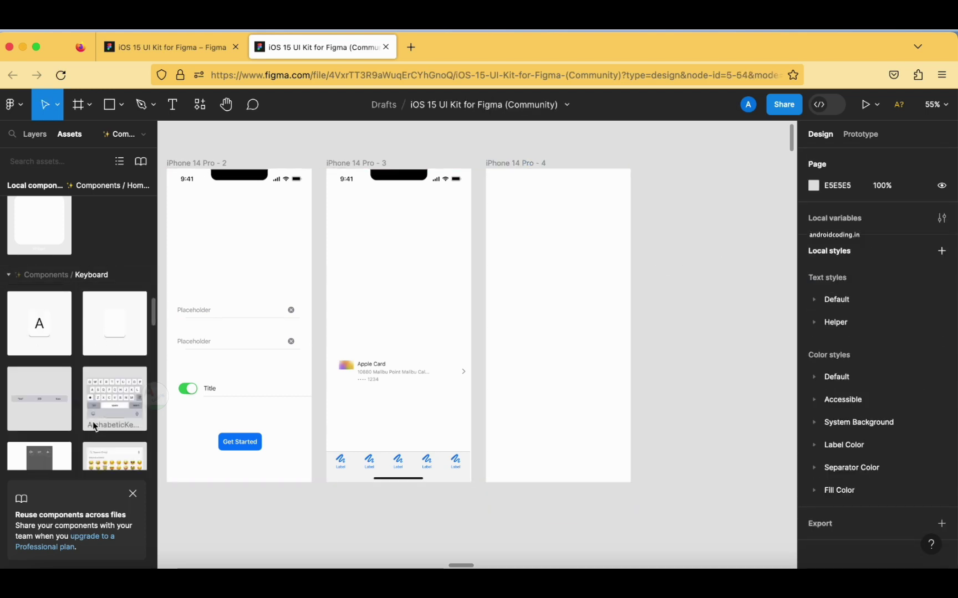
scroll(89, 421, down, 5)
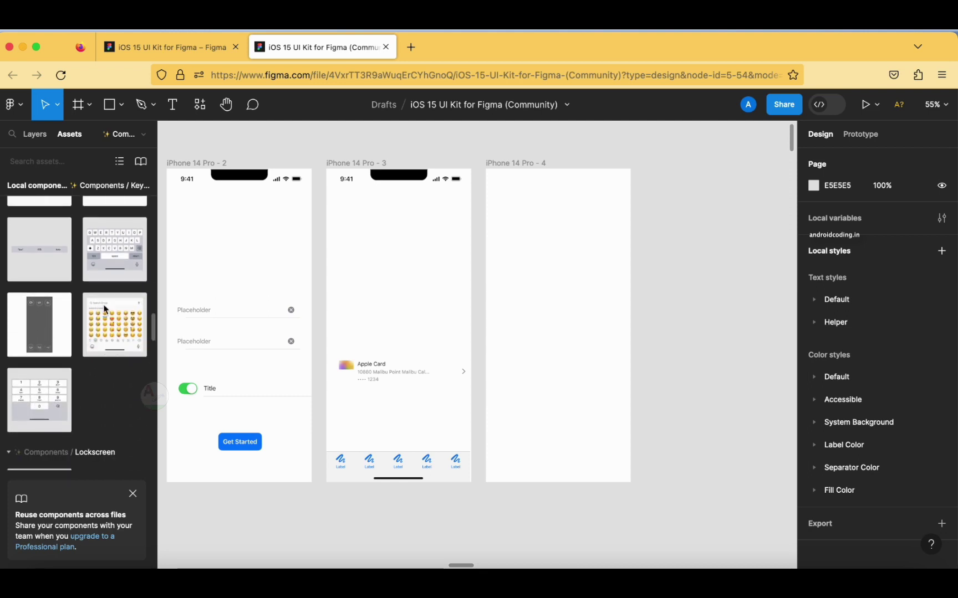
drag(118, 262, 549, 417)
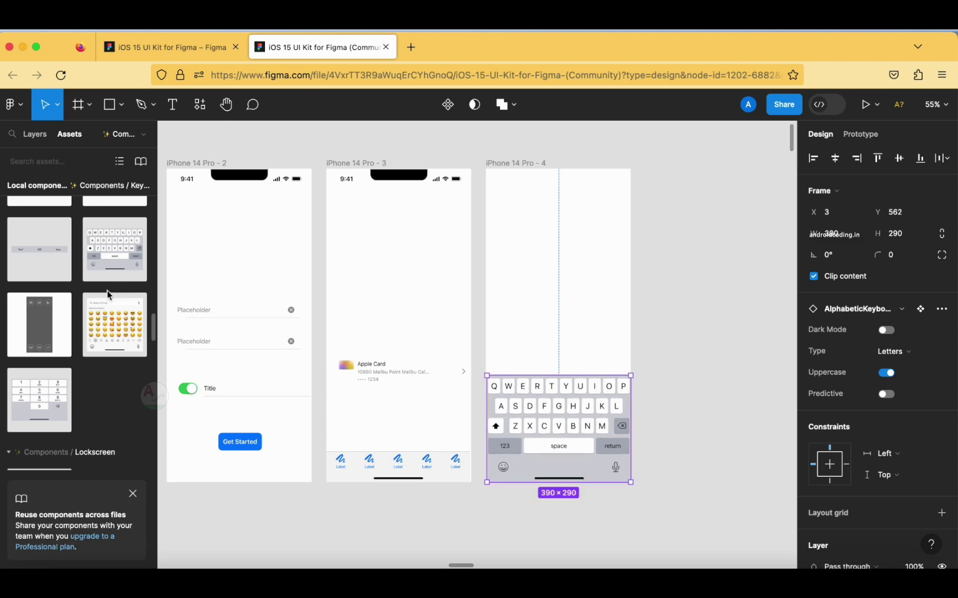
scroll(111, 303, up, 1)
scroll(103, 322, down, 5)
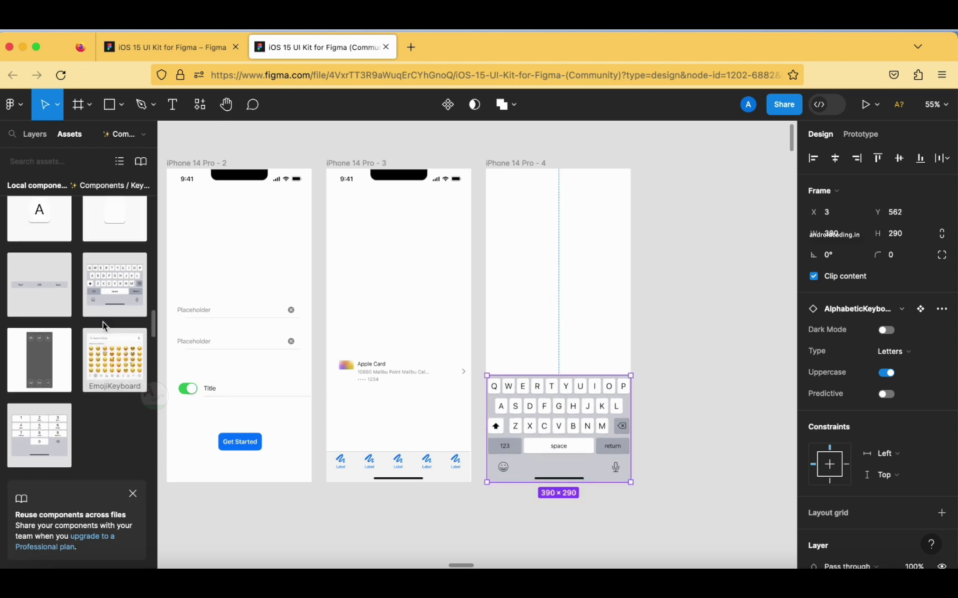
key(Escape)
- Insert the message bubble and avatar from the Messages components above the keyboard in the fourth frame, and enlarge the avatar slightly
drag(45, 297, 543, 262)
drag(114, 305, 621, 267)
click(621, 293)
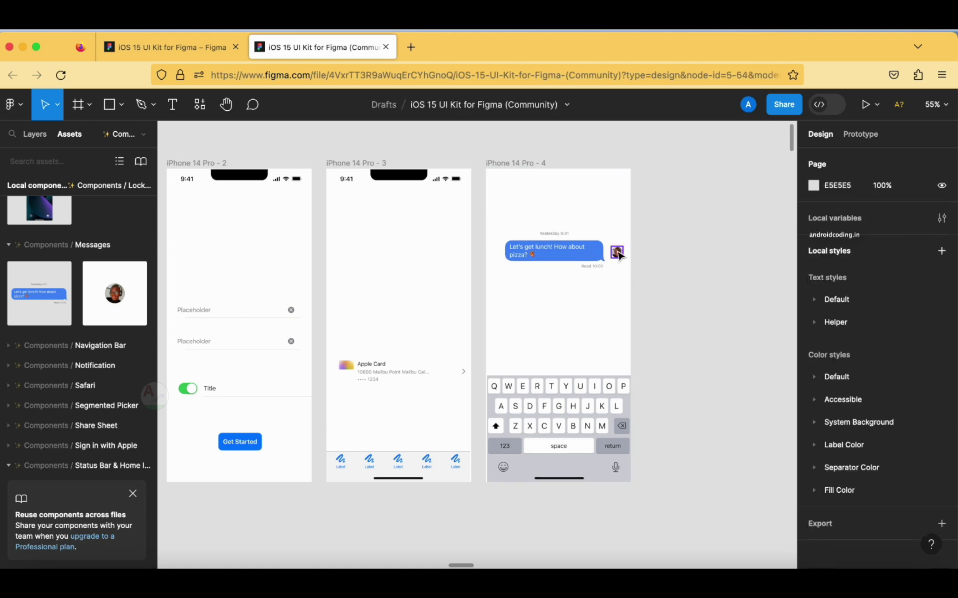
click(613, 246)
drag(608, 242, 621, 254)
click(580, 318)
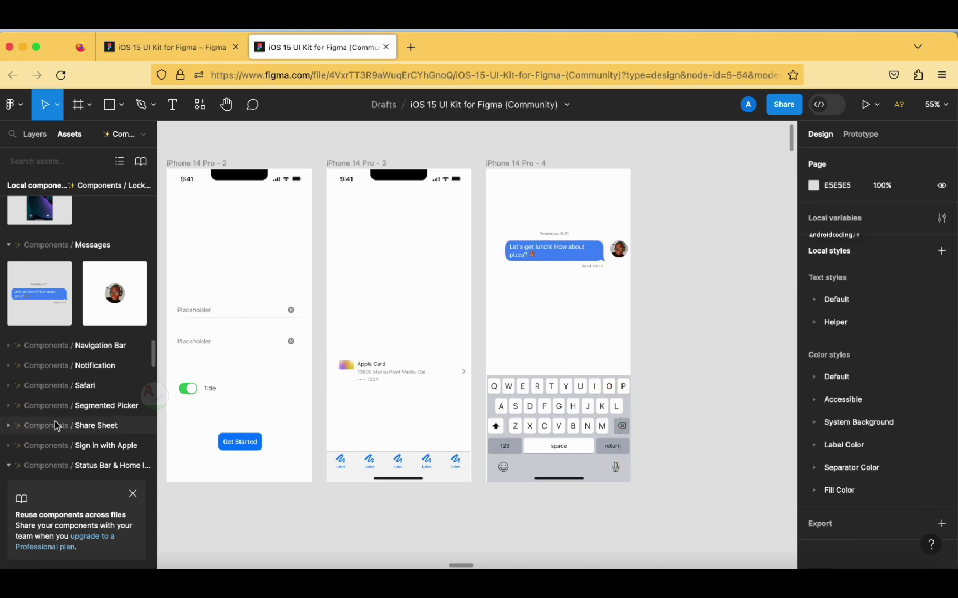
- Insert the SearchField from the Navigation Bar components above the message in the fourth frame at X 31, Y 85
click(25, 346)
scroll(42, 371, down, 2)
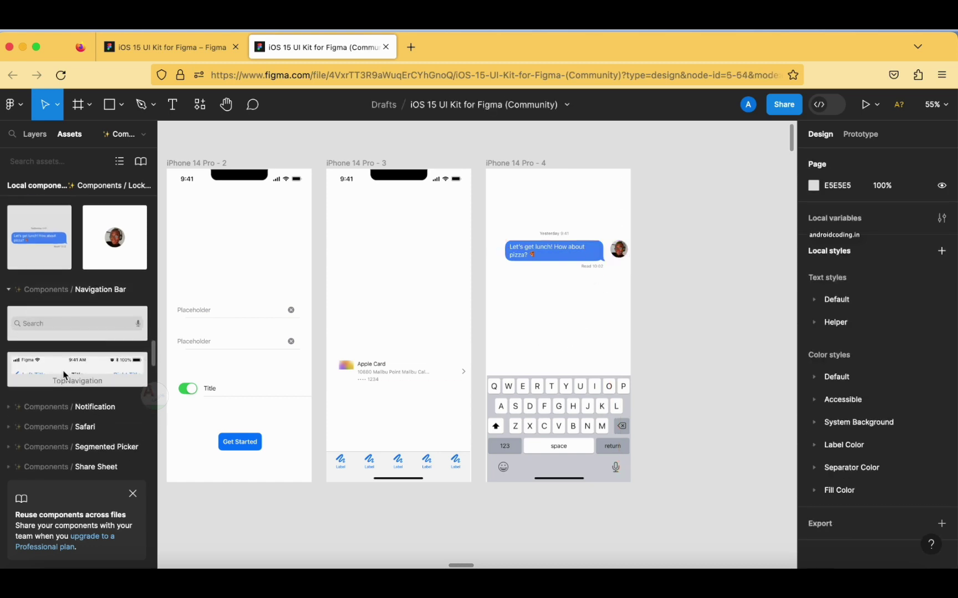
drag(81, 327, 568, 197)
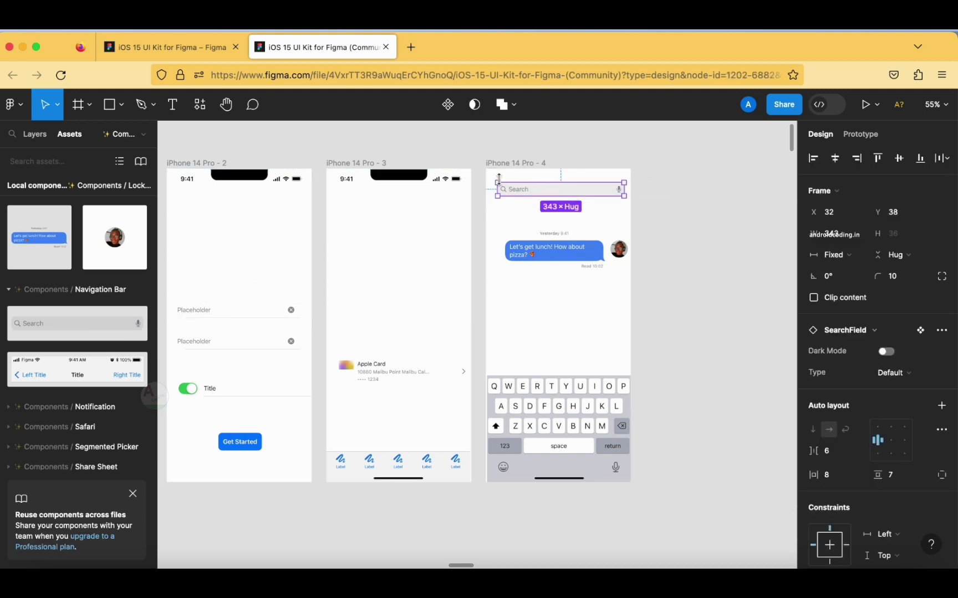
drag(561, 199, 559, 216)
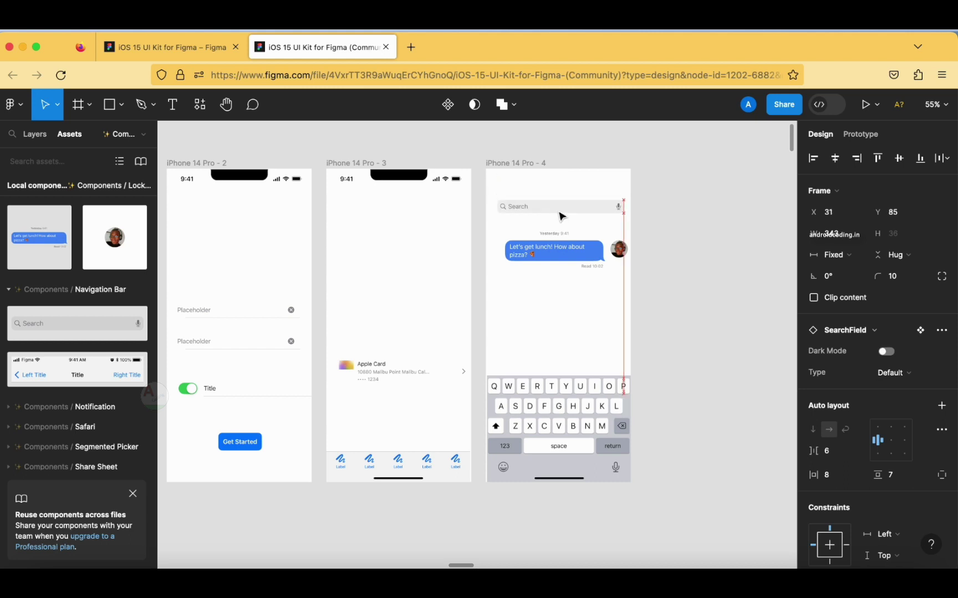
- Copy the third frame's iPhone 13 status bar to the top of the fourth frame at X 0, Y 0
click(432, 188)
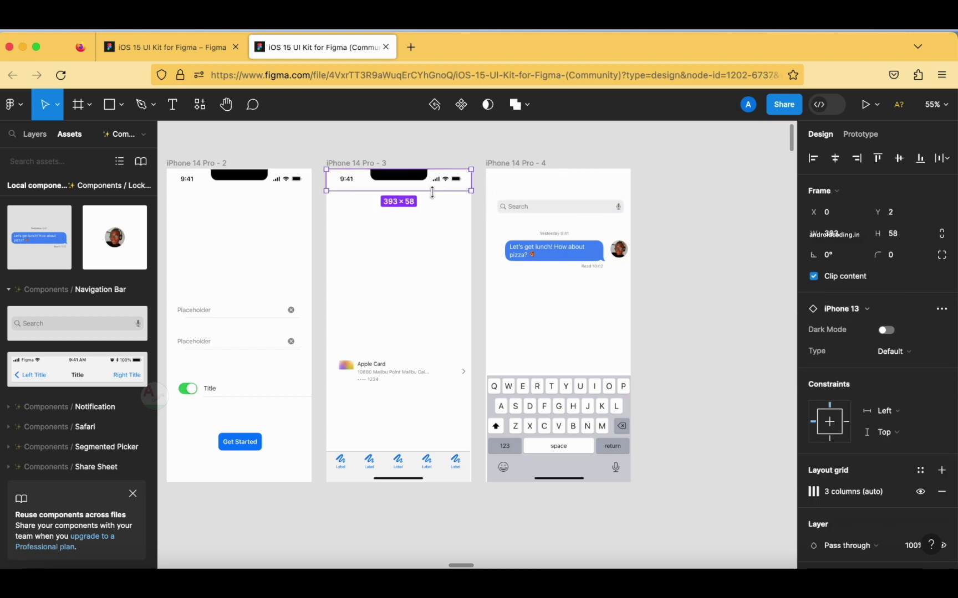
drag(407, 183, 566, 182)
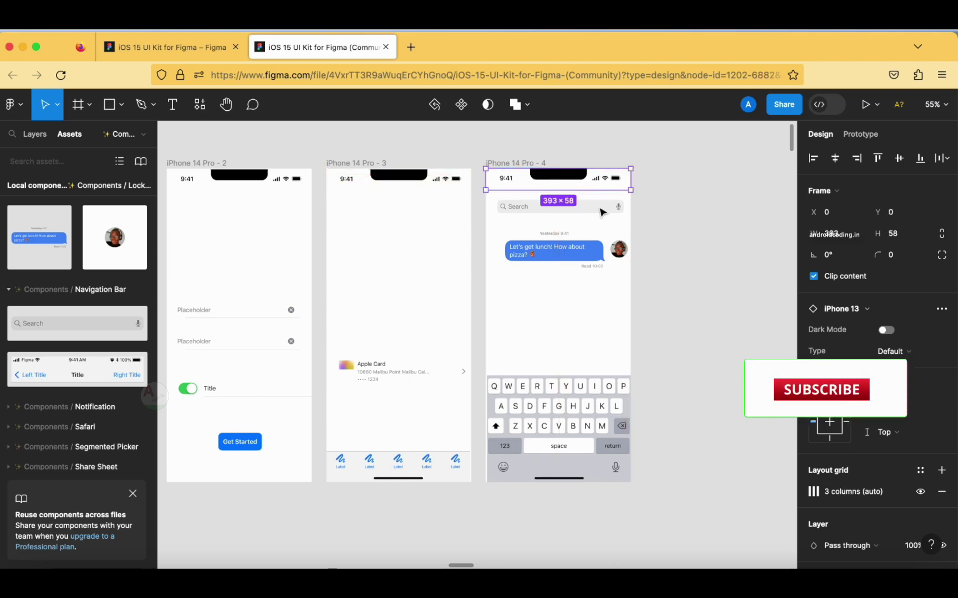
click(656, 239)
- Widen the search field in the fourth frame on both sides until it spans nearly the full frame width
click(512, 210)
drag(495, 215, 487, 214)
drag(630, 216, 637, 217)
click(676, 244)
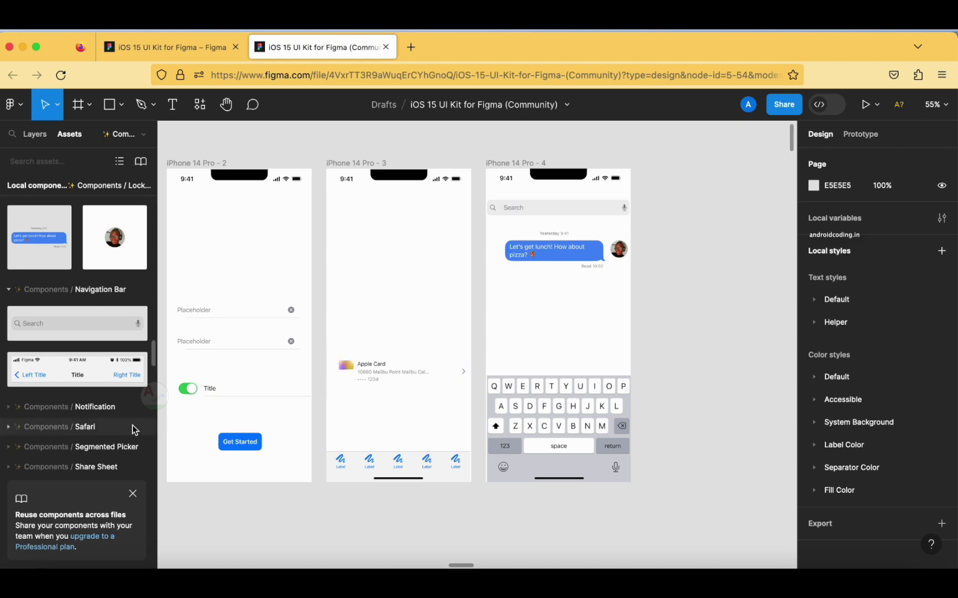
- Insert the app icon from the Notification components above the second frame's text fields at X 145, Y 128, sized 113 × 121
scroll(118, 385, down, 2)
click(12, 391)
scroll(65, 387, down, 3)
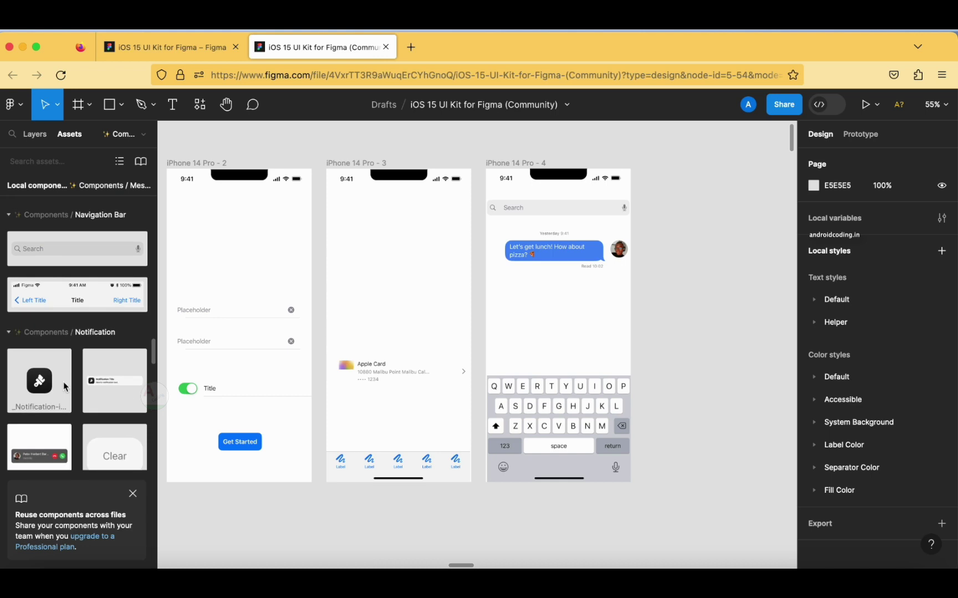
drag(38, 387, 242, 245)
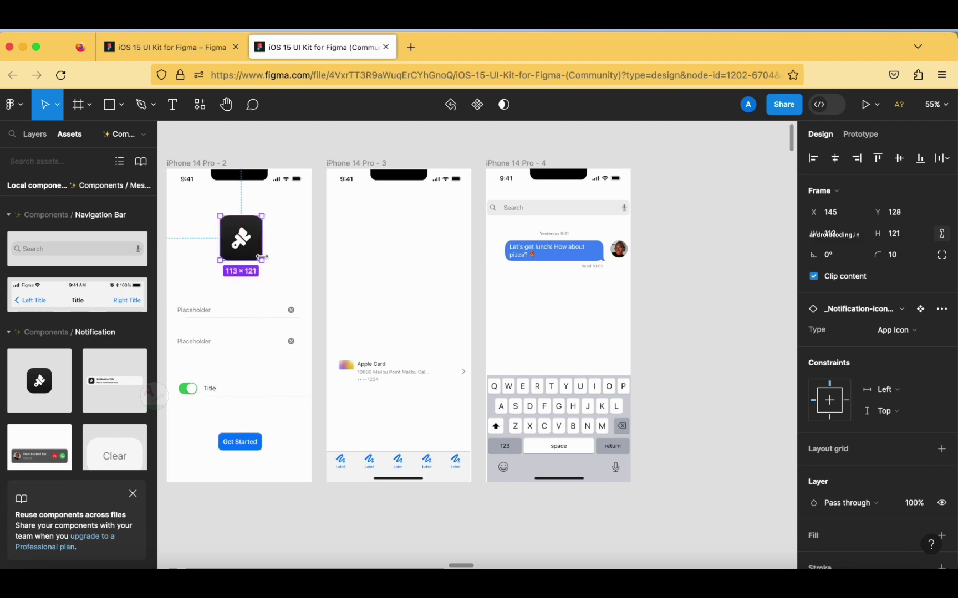
click(662, 328)
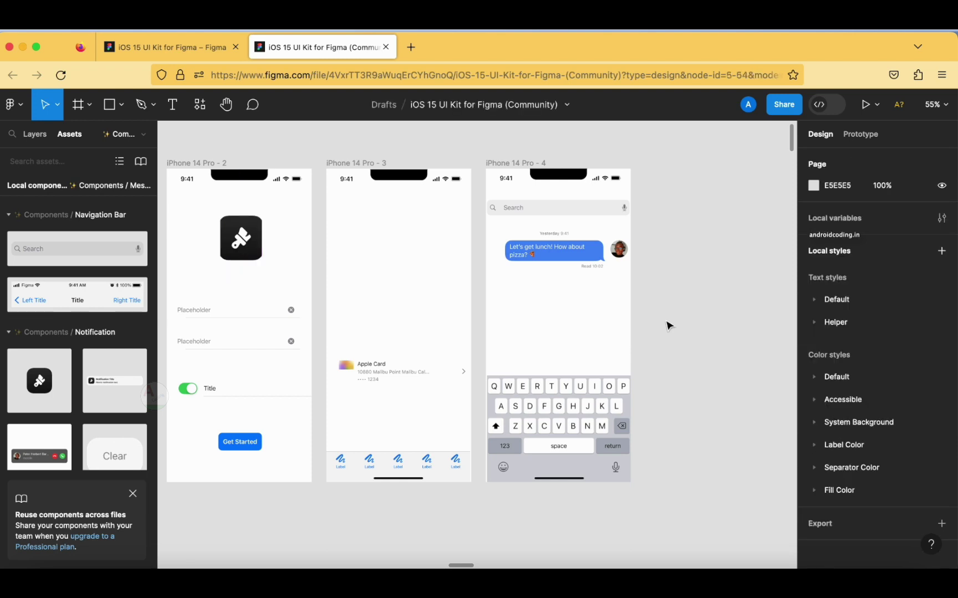
- Insert the Wallpaper component in the second frame at X 2, Y 0 and send it behind the other elements
scroll(111, 433, down, 5)
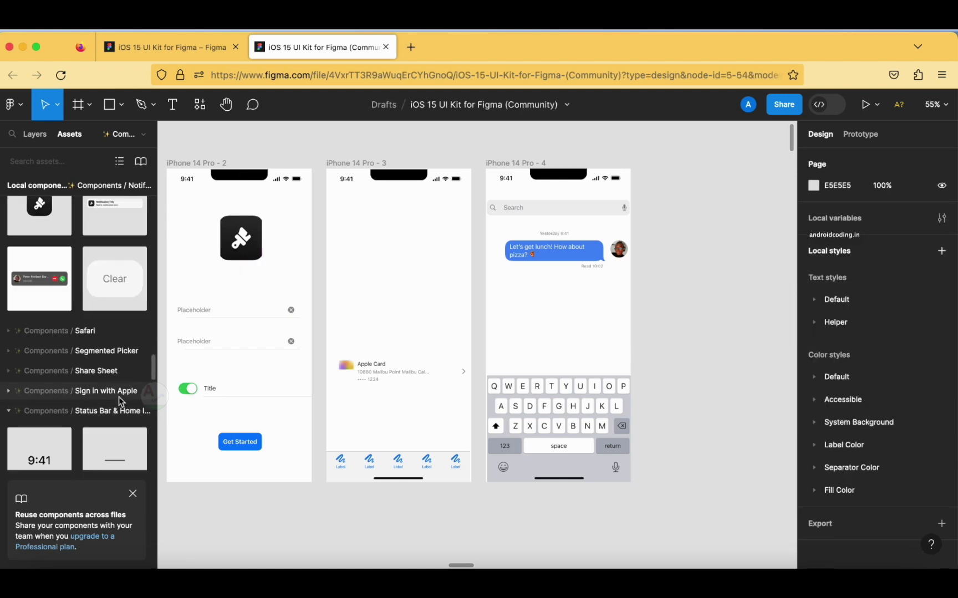
scroll(92, 332, down, 1)
scroll(55, 328, down, 5)
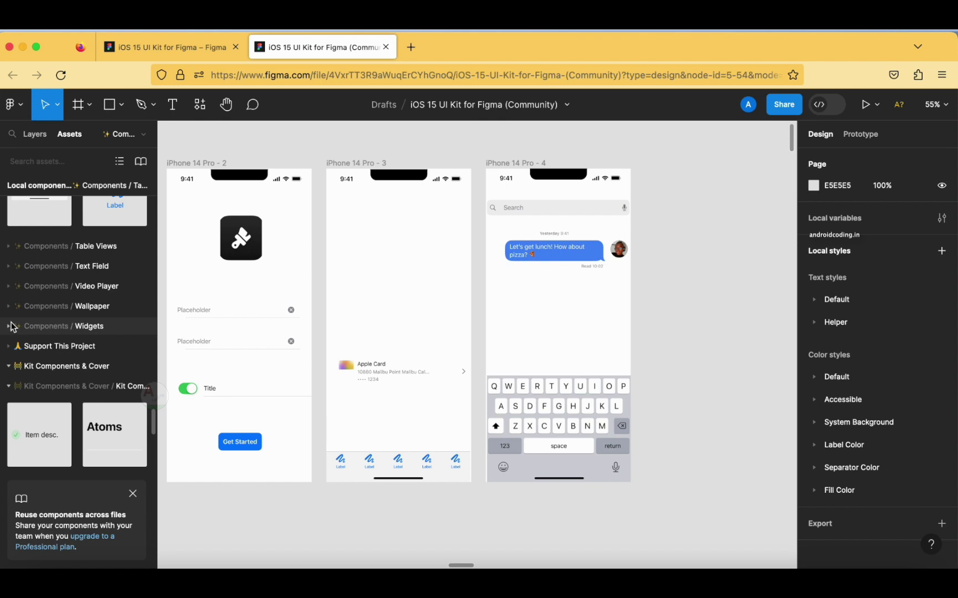
click(9, 306)
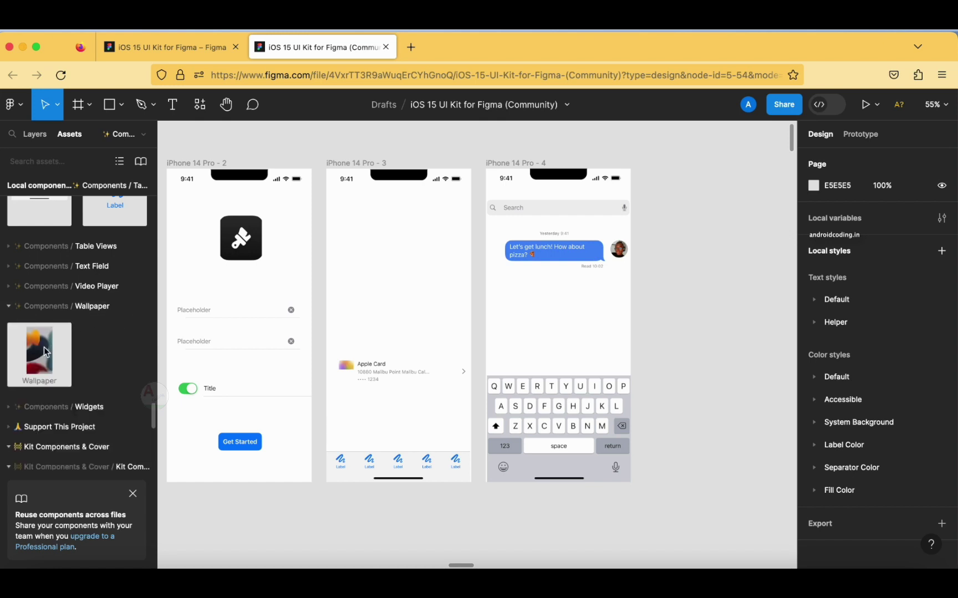
drag(468, 565, 460, 566)
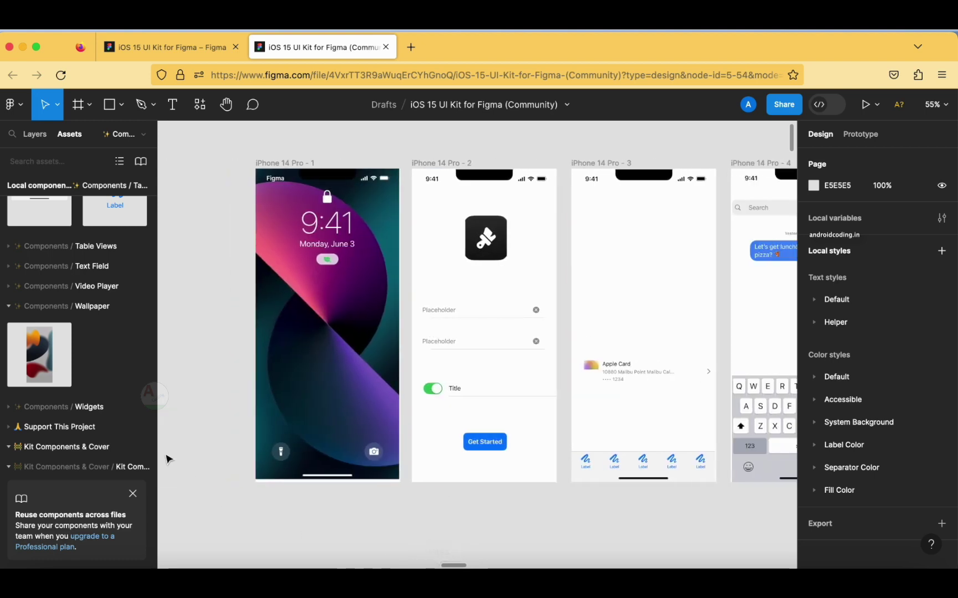
drag(41, 358, 543, 294)
right_click(512, 283)
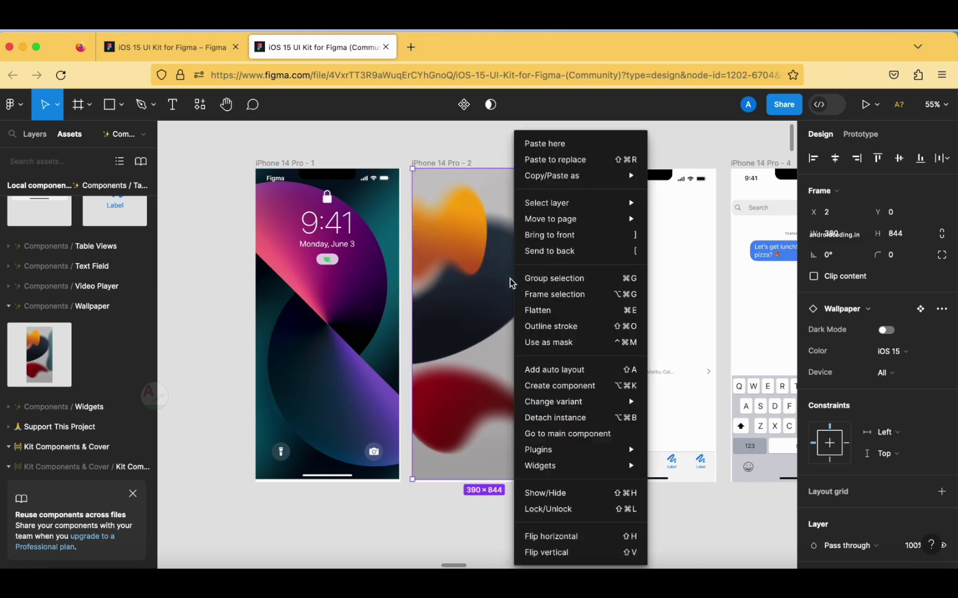
click(550, 251)
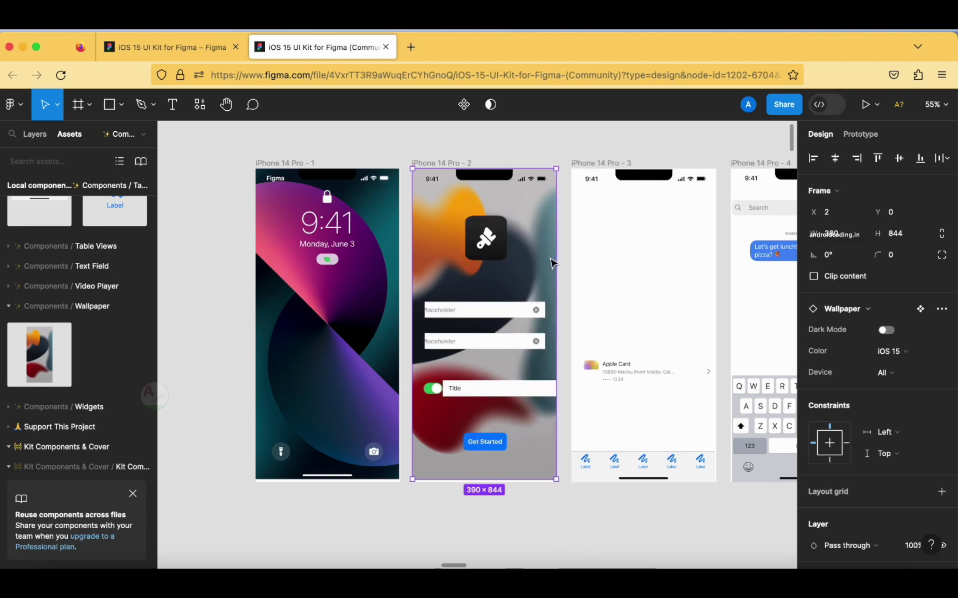
- Replace the Title row beside the switch in the second frame with the Text Field component
click(516, 394)
drag(586, 381, 557, 377)
click(530, 376)
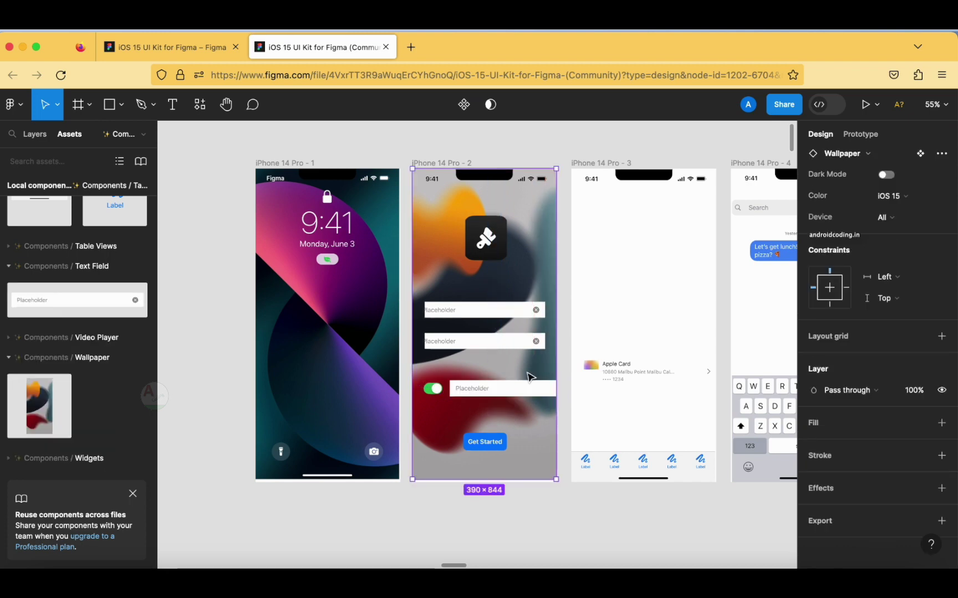
click(540, 159)
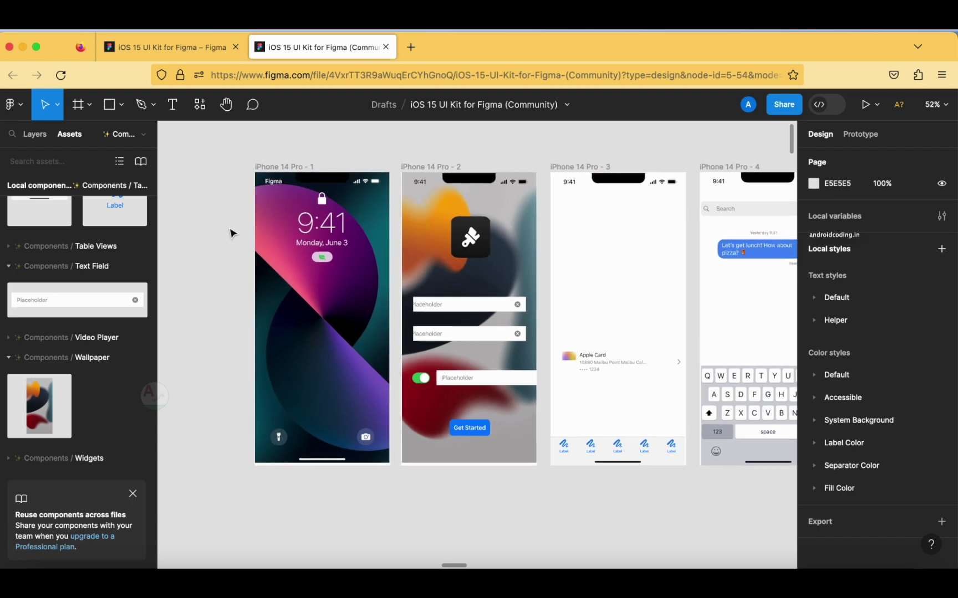
scroll(215, 238, down, 5)
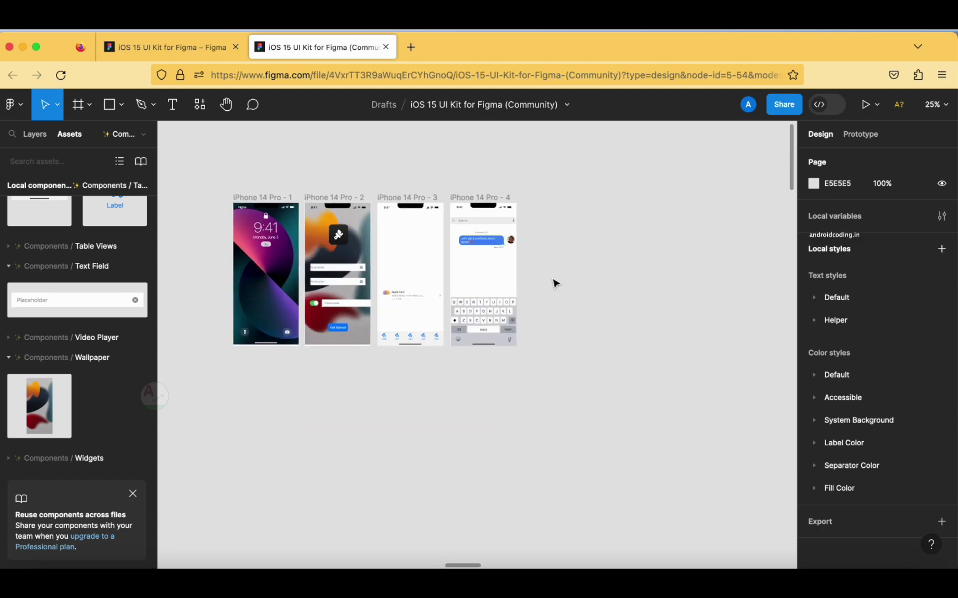
scroll(520, 288, up, 5)
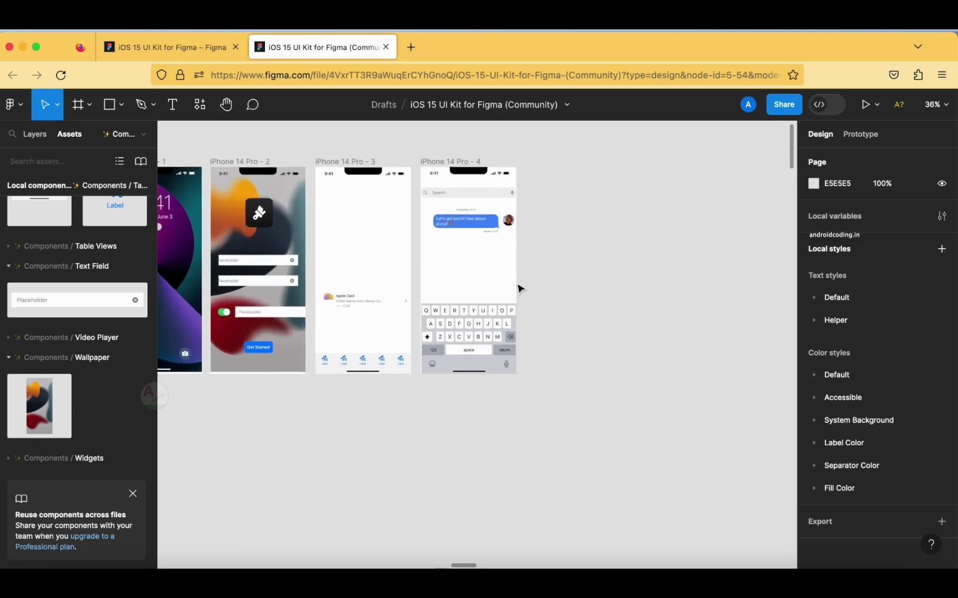
- Preview the first two iPhone 14 Pro screens in the inline prototype preview, and close the preview
scroll(520, 288, down, 2)
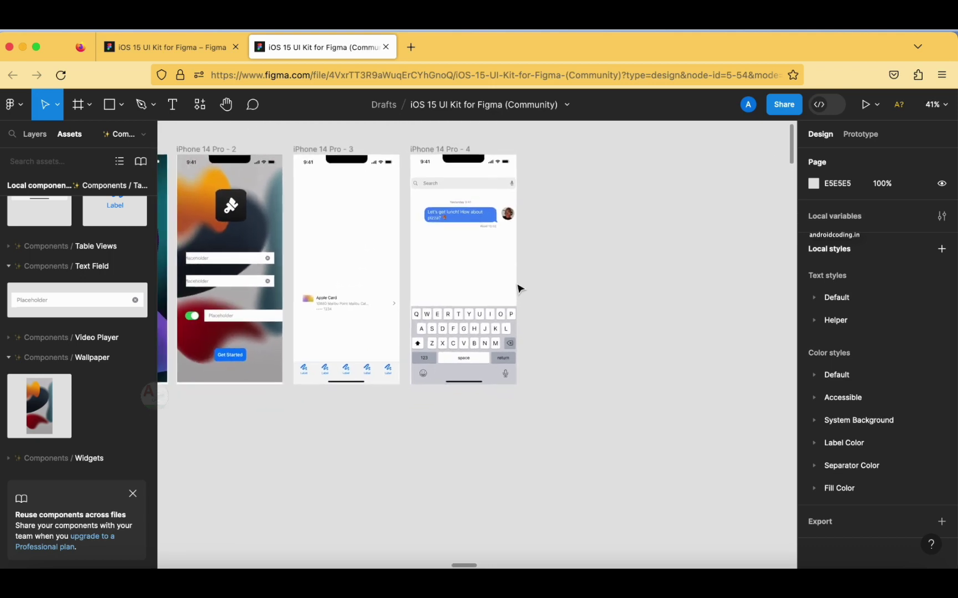
click(226, 104)
drag(249, 287, 369, 313)
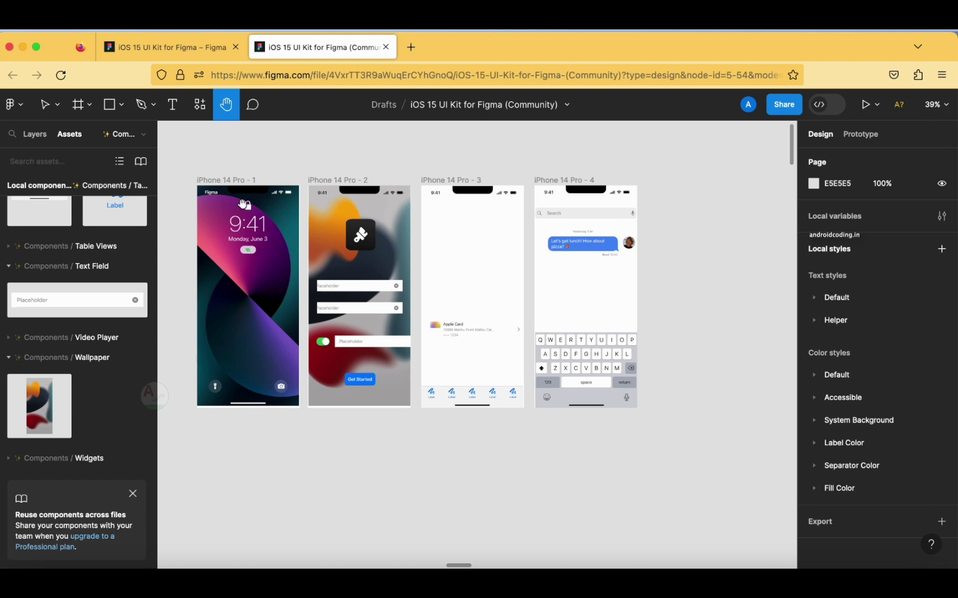
click(877, 104)
click(871, 156)
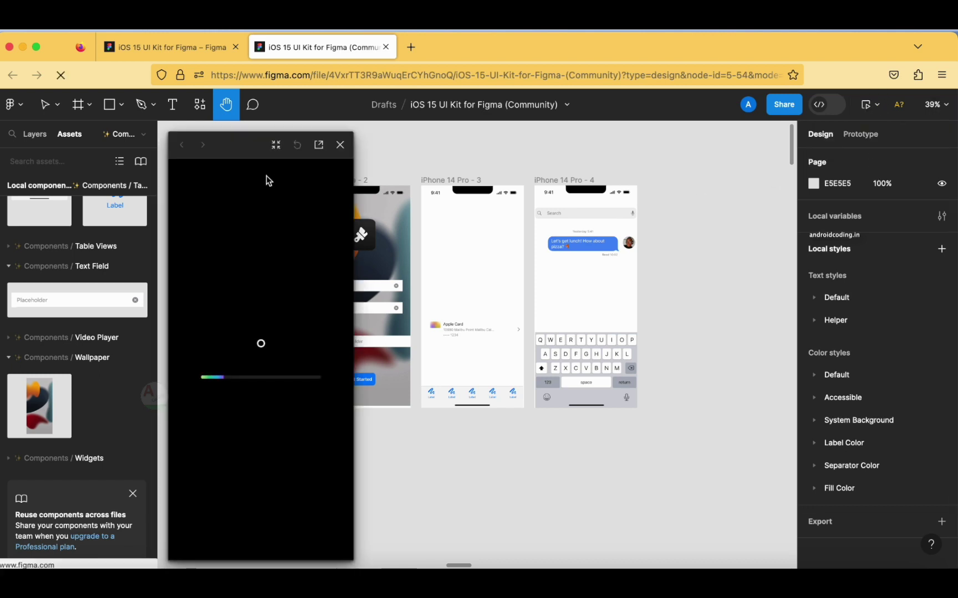
drag(250, 148, 492, 143)
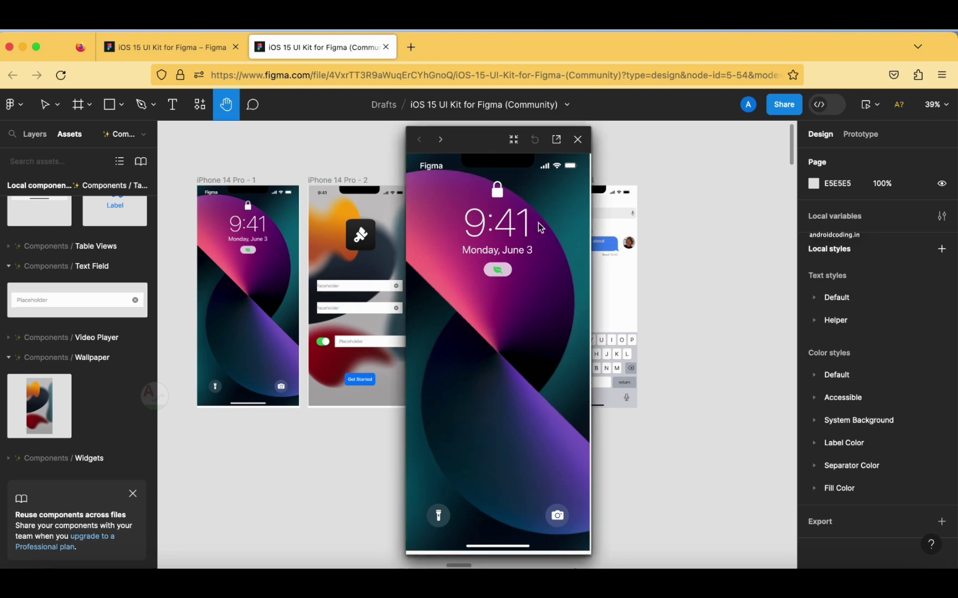
click(441, 140)
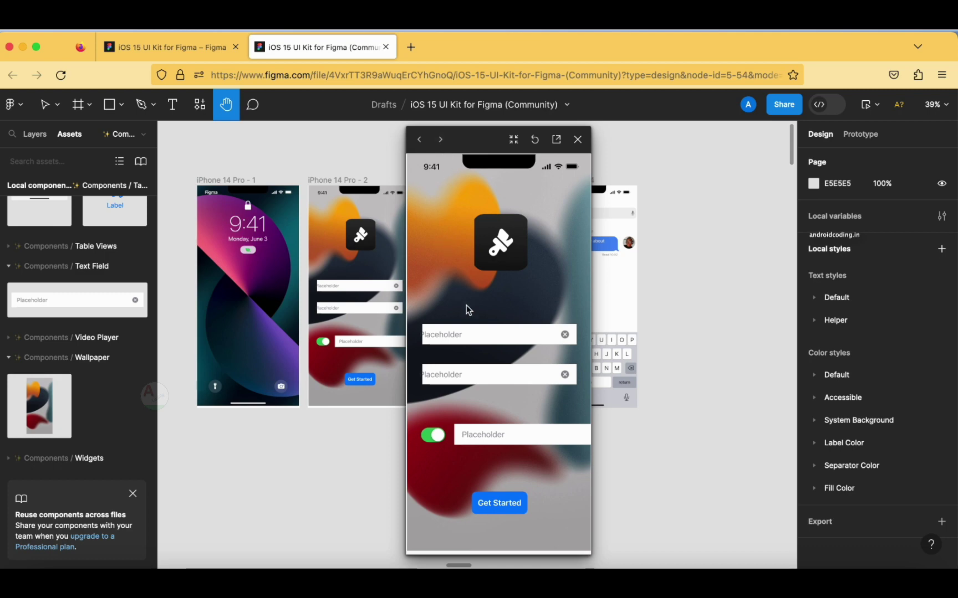
scroll(382, 468, up, 3)
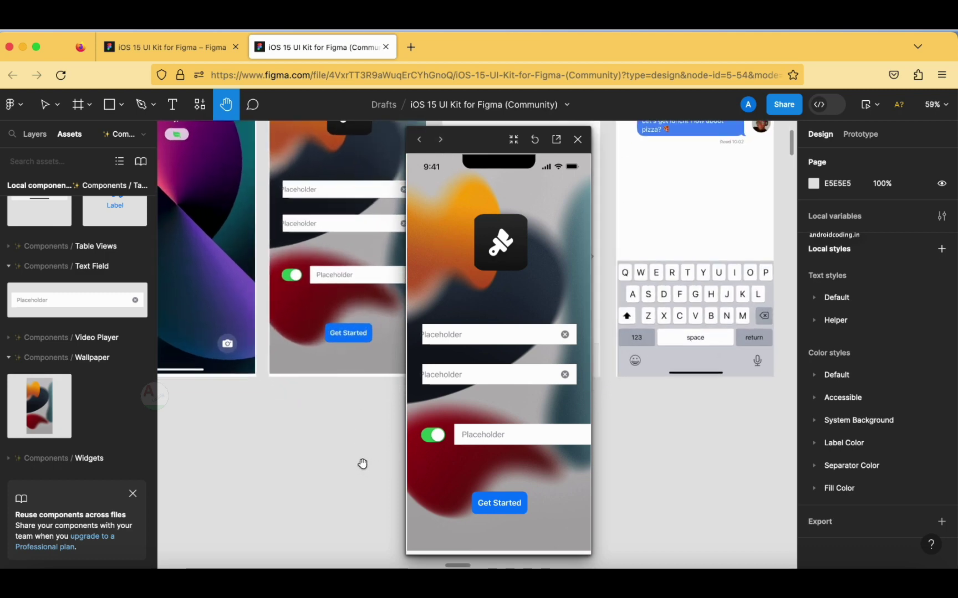
scroll(362, 464, up, 2)
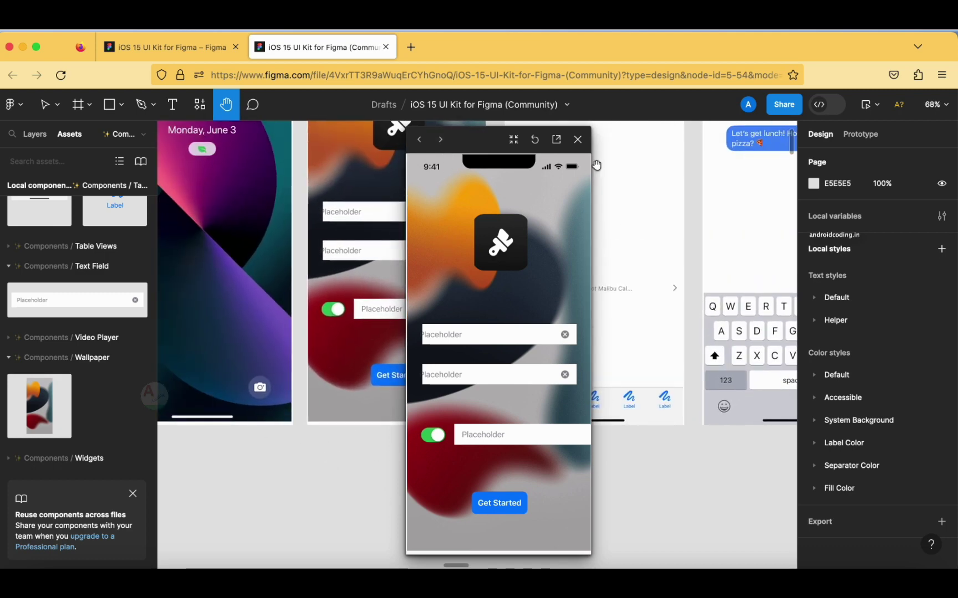
click(577, 139)
- Enlarge the lock screen component in the first frame to 393 × 852 so it fills the whole frame
scroll(269, 229, up, 2)
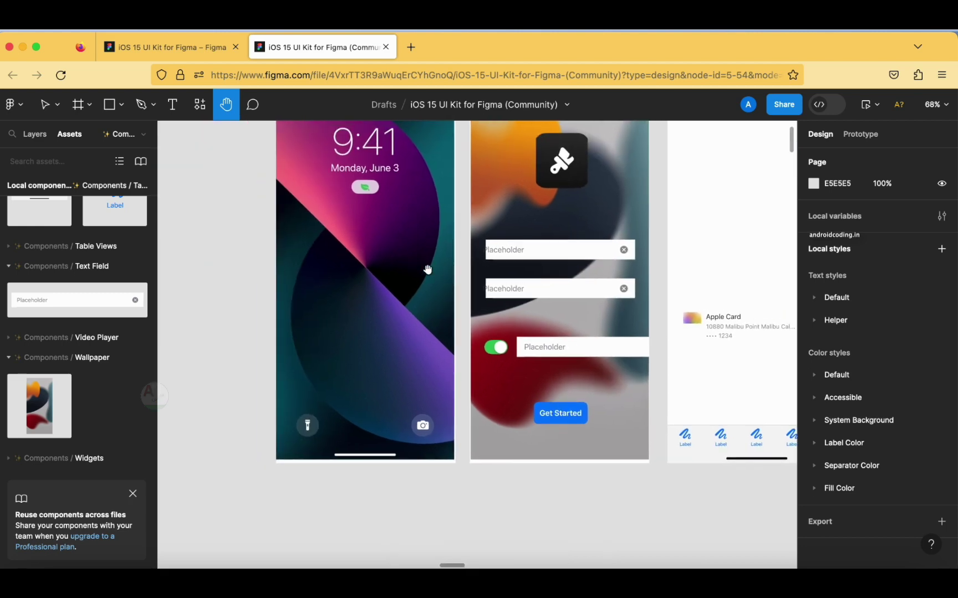
key(v)
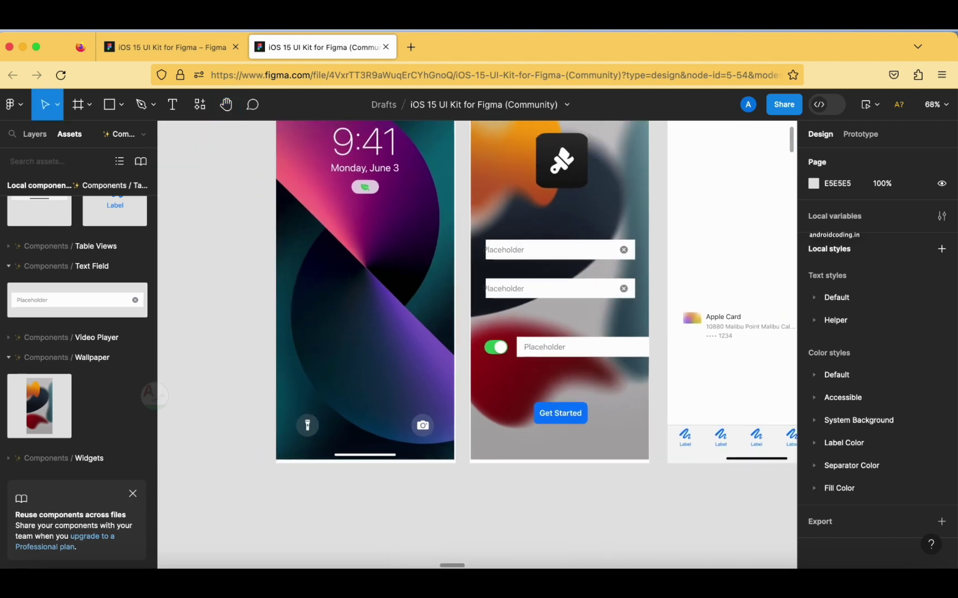
click(339, 288)
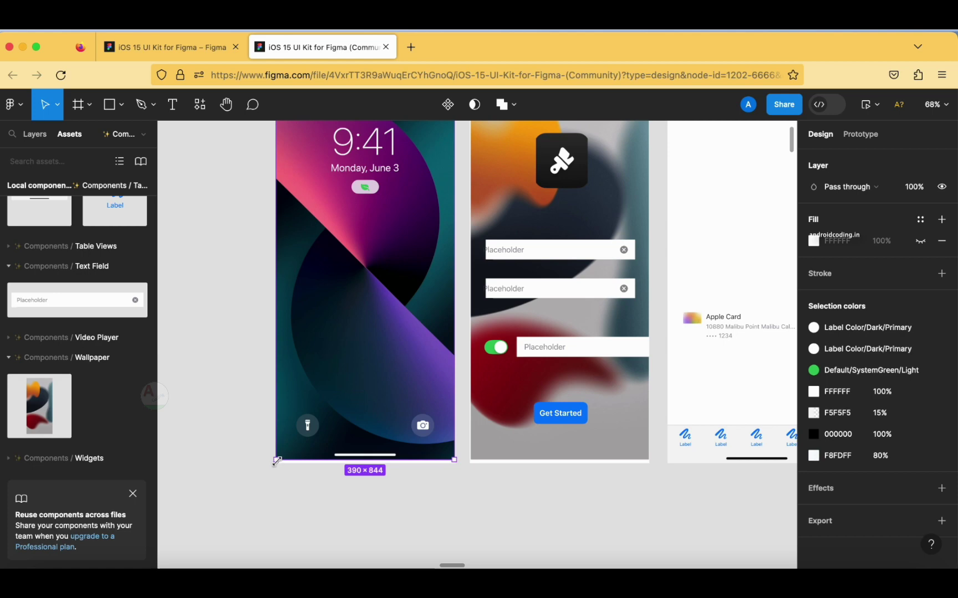
scroll(458, 177, up, 3)
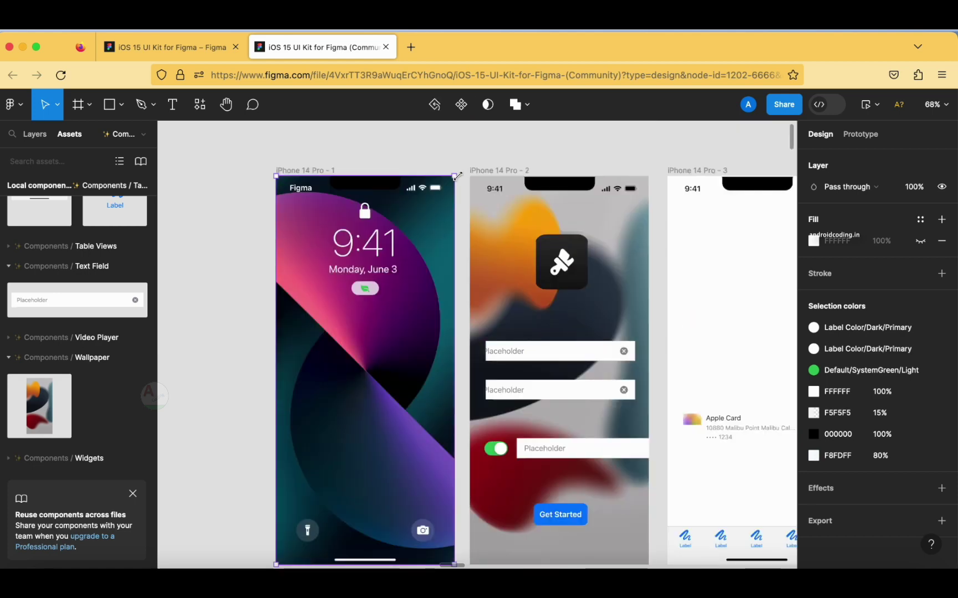
drag(457, 176, 459, 176)
- Preview all four iPhone 14 Pro screens in sequence, starting with the lock screen, and close the preview
click(874, 107)
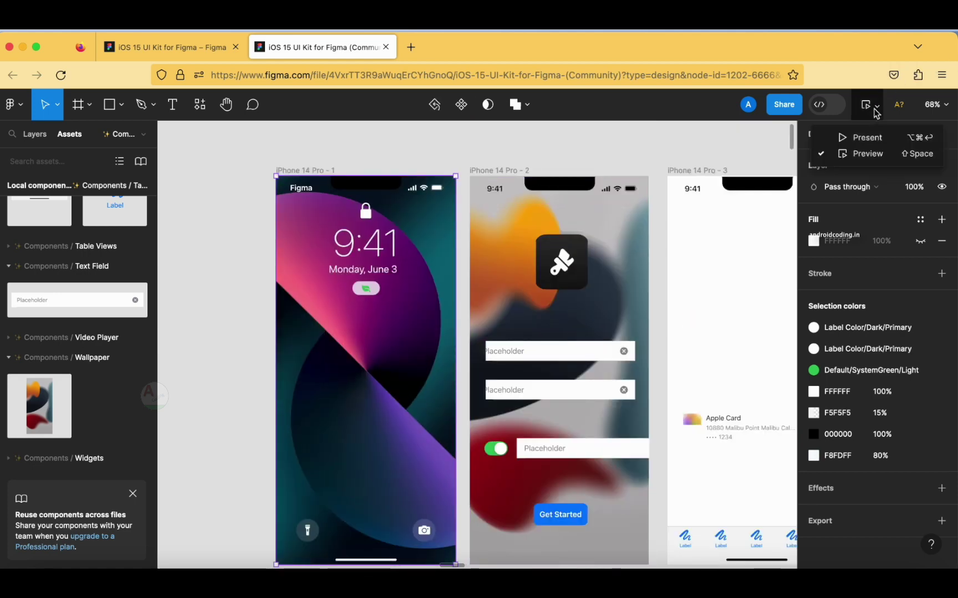
click(863, 154)
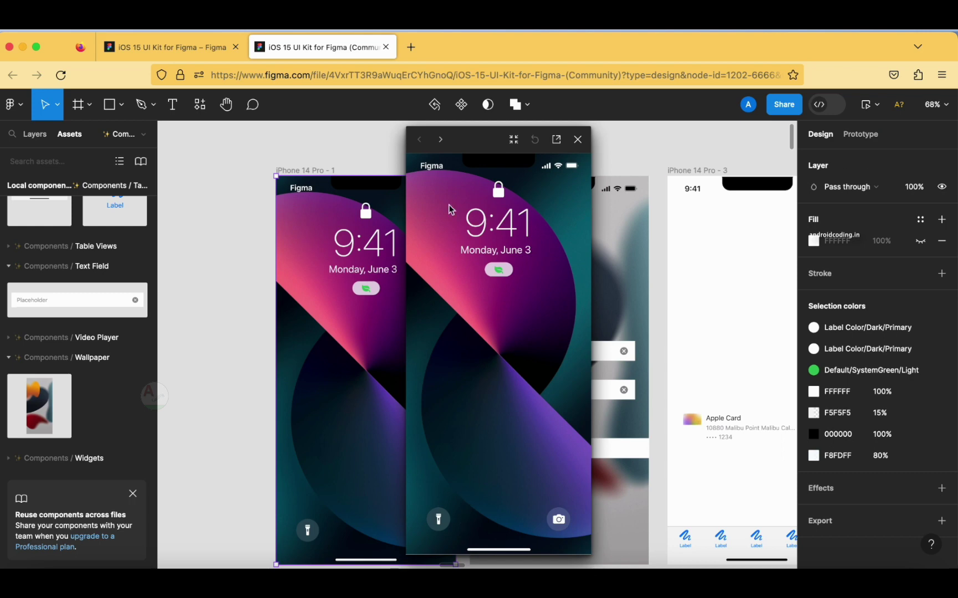
click(439, 140)
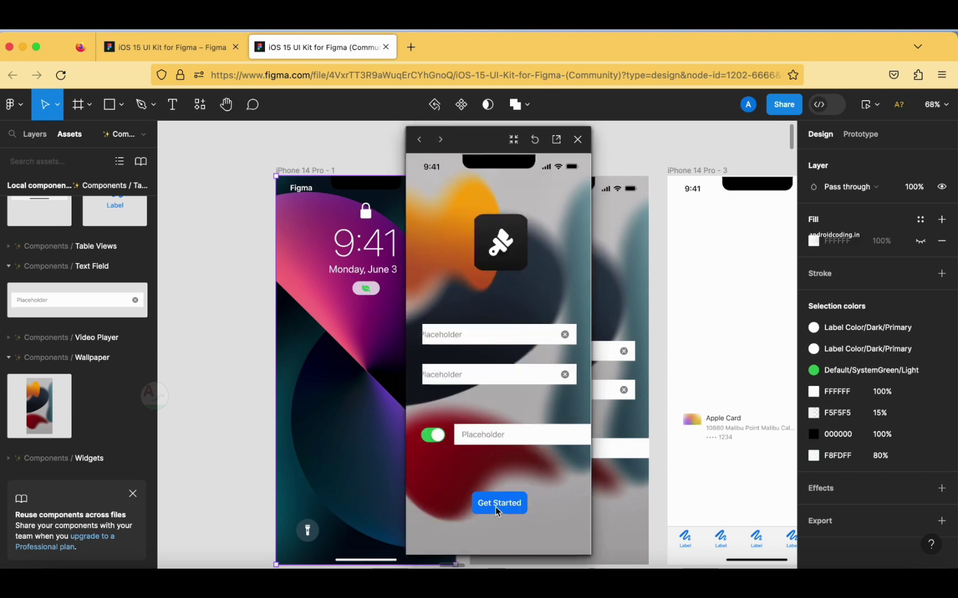
click(440, 140)
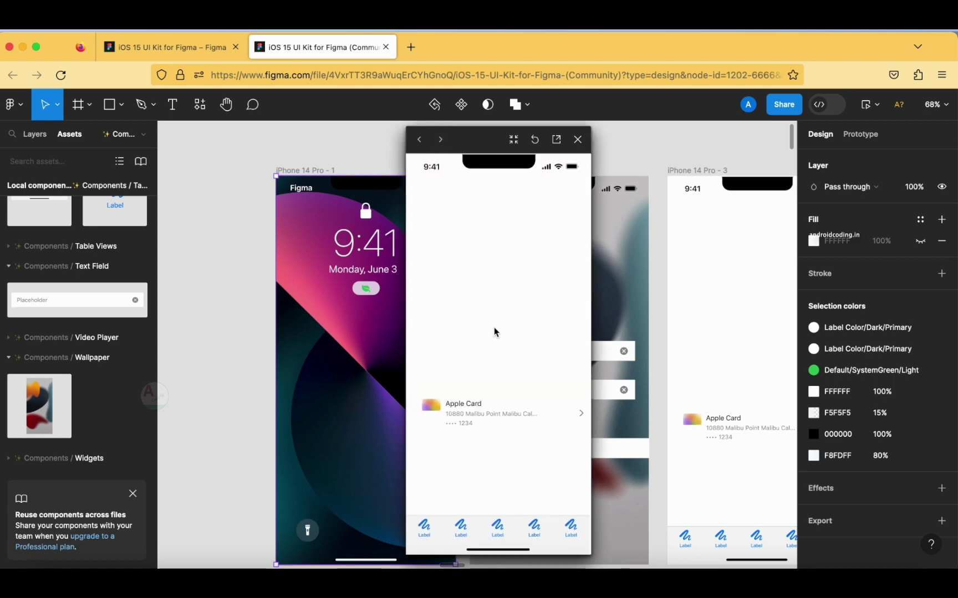
click(441, 140)
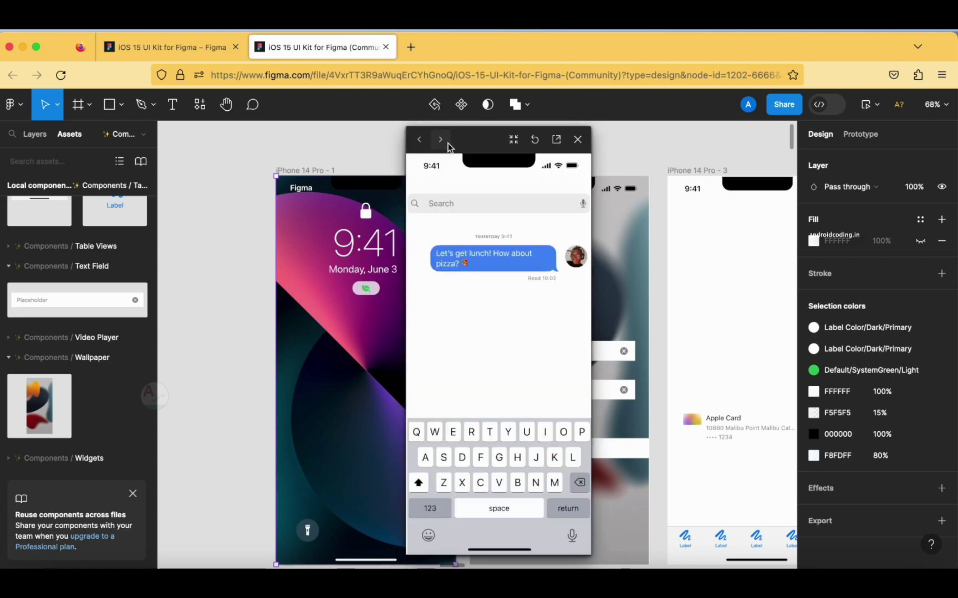
click(578, 139)
- Add an On click interaction to the second frame's Get Started button that navigates to iPhone 14 Pro - 3
scroll(576, 338, down, 4)
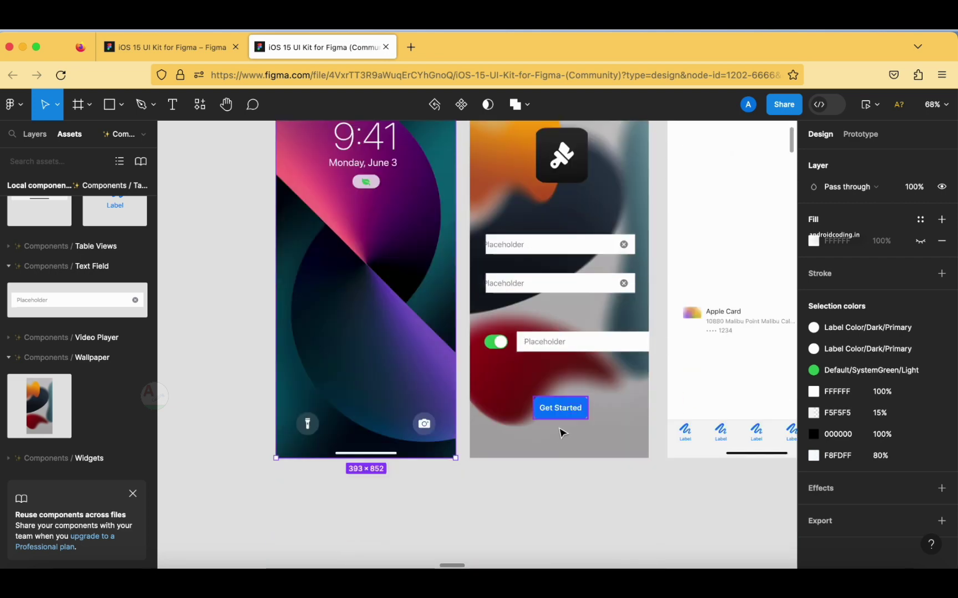
click(561, 410)
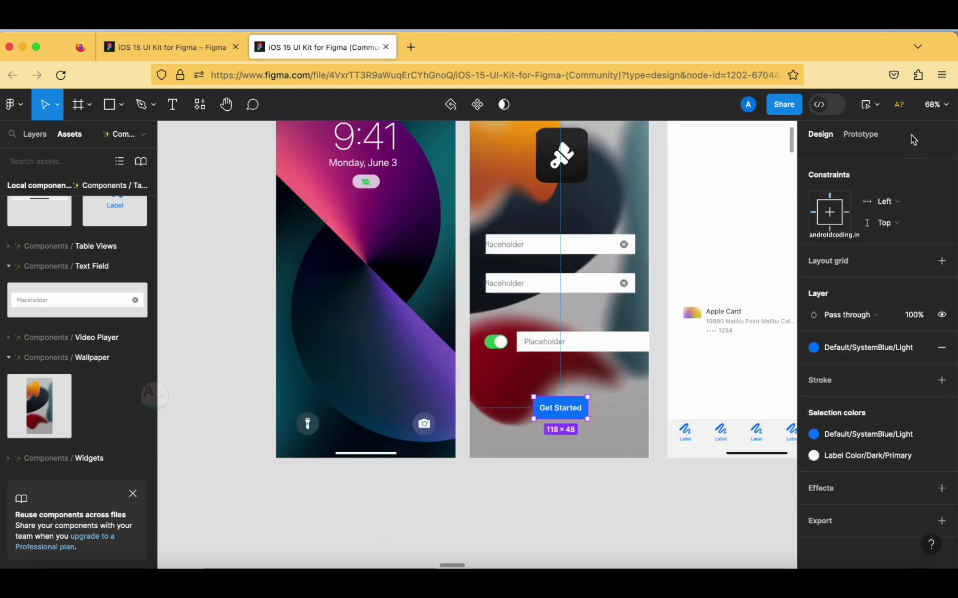
click(870, 139)
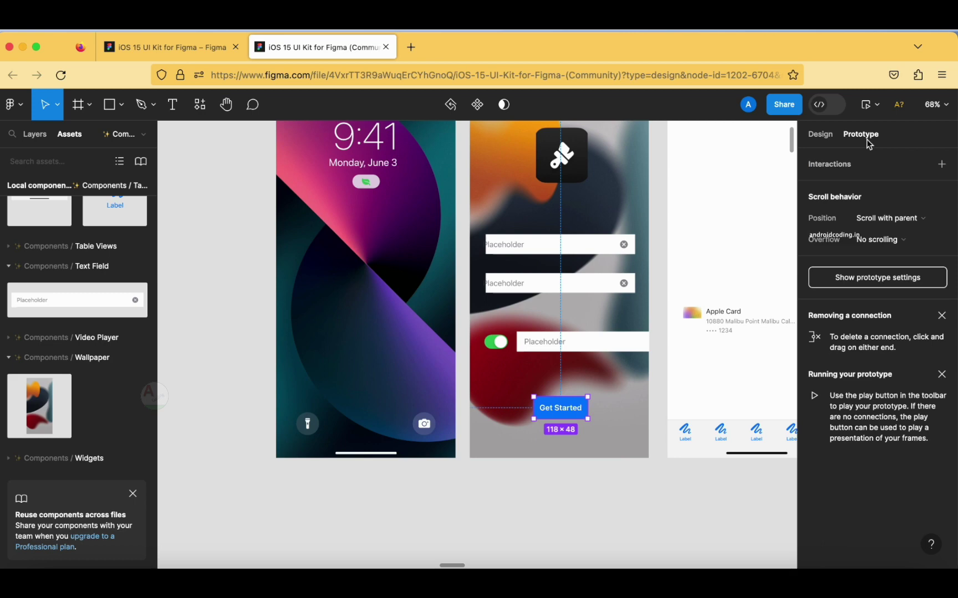
click(940, 165)
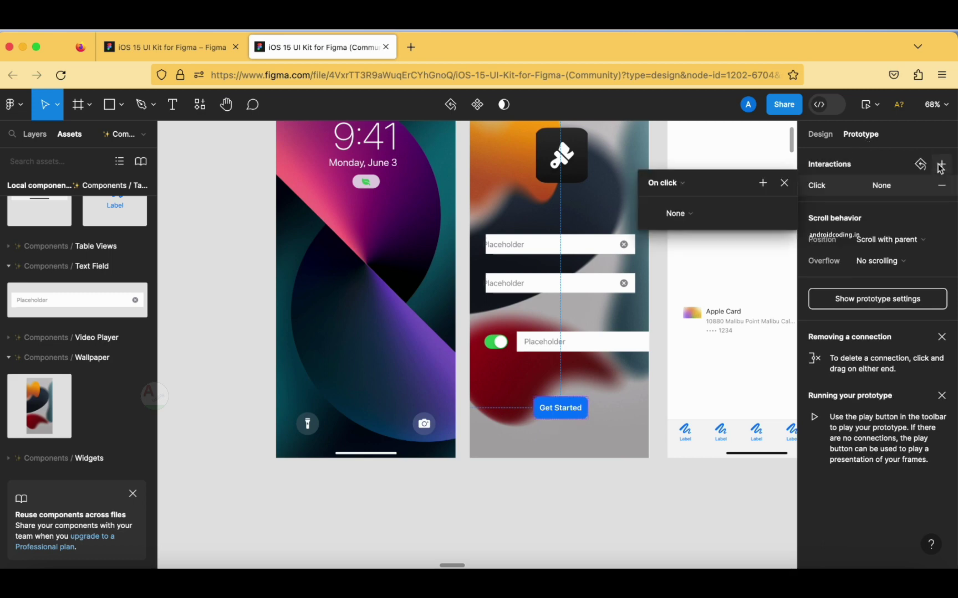
click(677, 214)
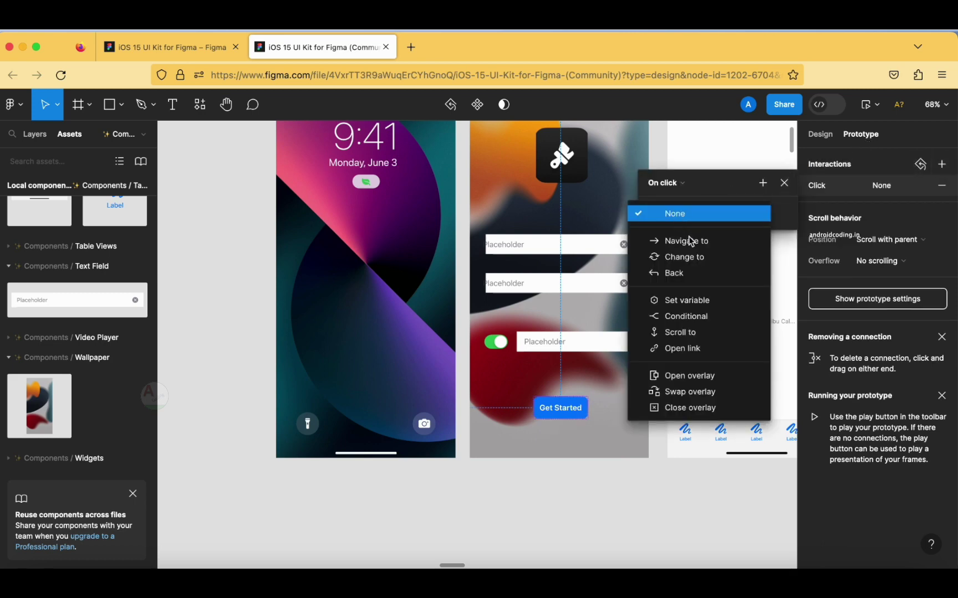
click(702, 246)
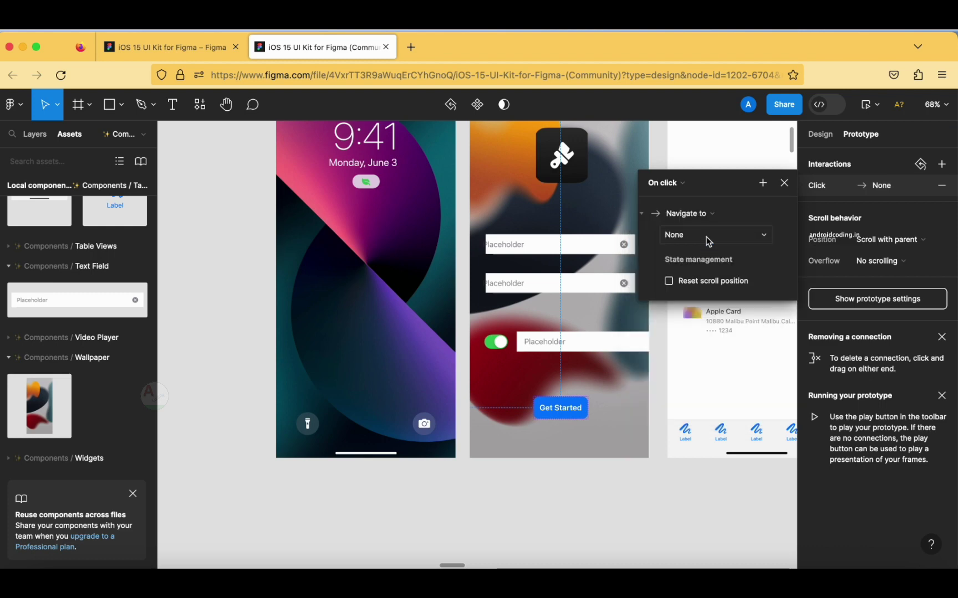
click(708, 237)
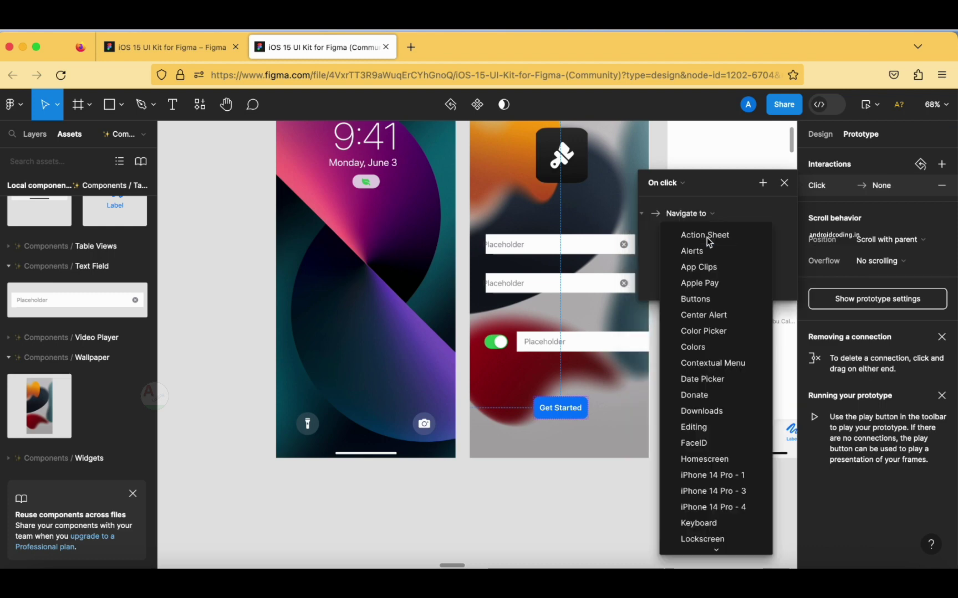
click(734, 496)
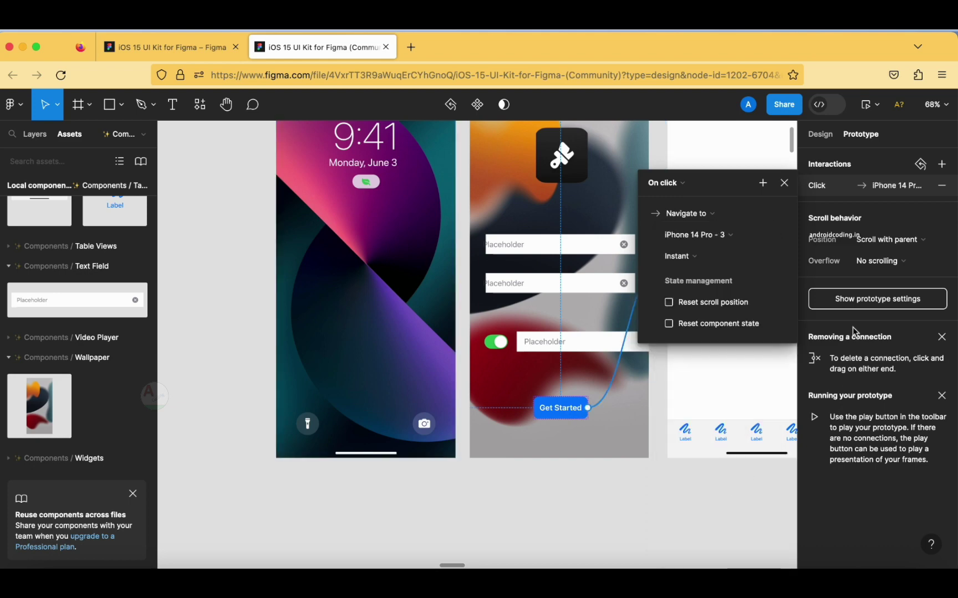
- Set the animation of the Get Started button's interaction to Dissolve and close the interaction details
click(694, 258)
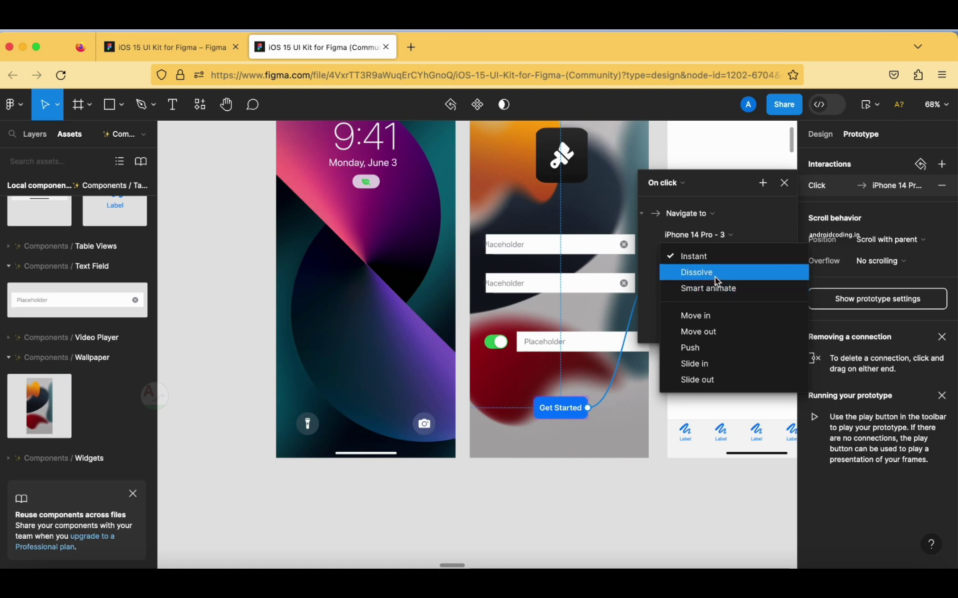
click(717, 282)
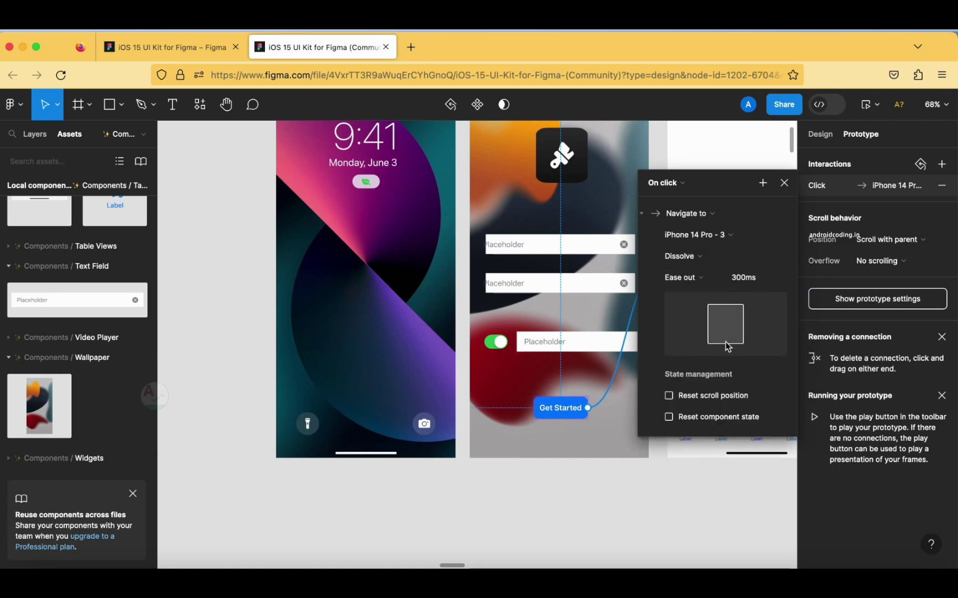
click(784, 183)
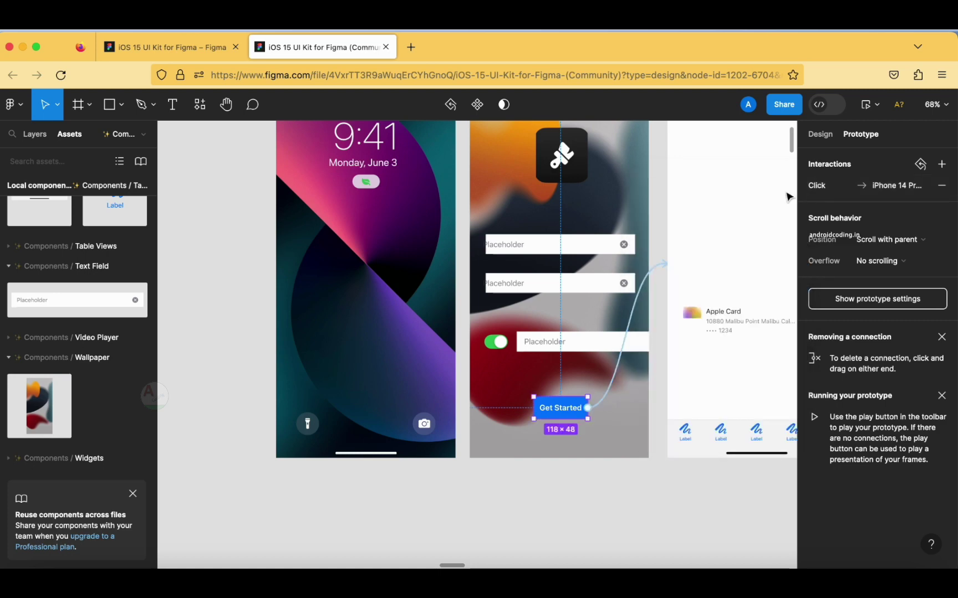
- Test the Get Started button's link in the prototype preview, going back to the form screen to retry it
click(869, 105)
click(881, 154)
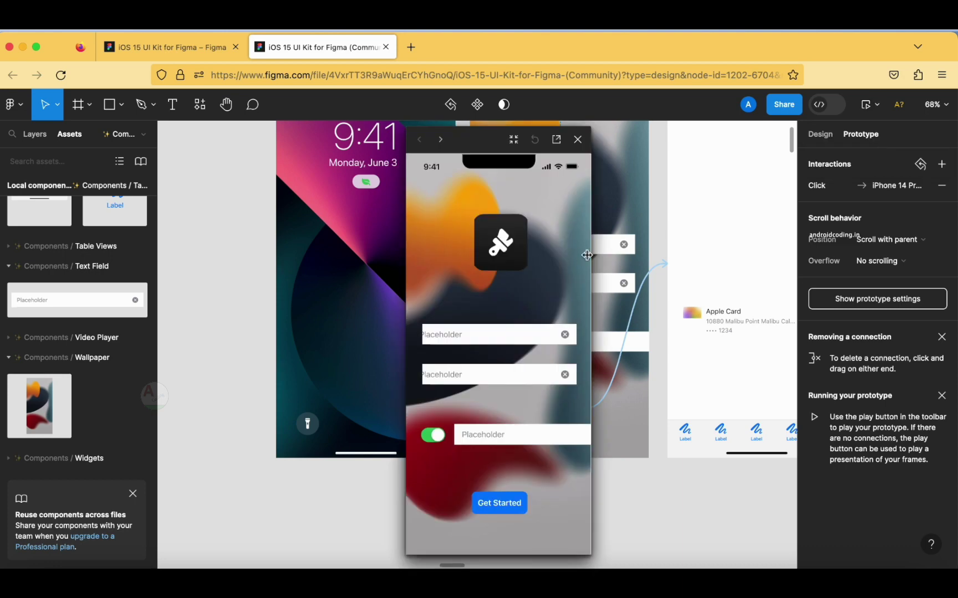
click(493, 506)
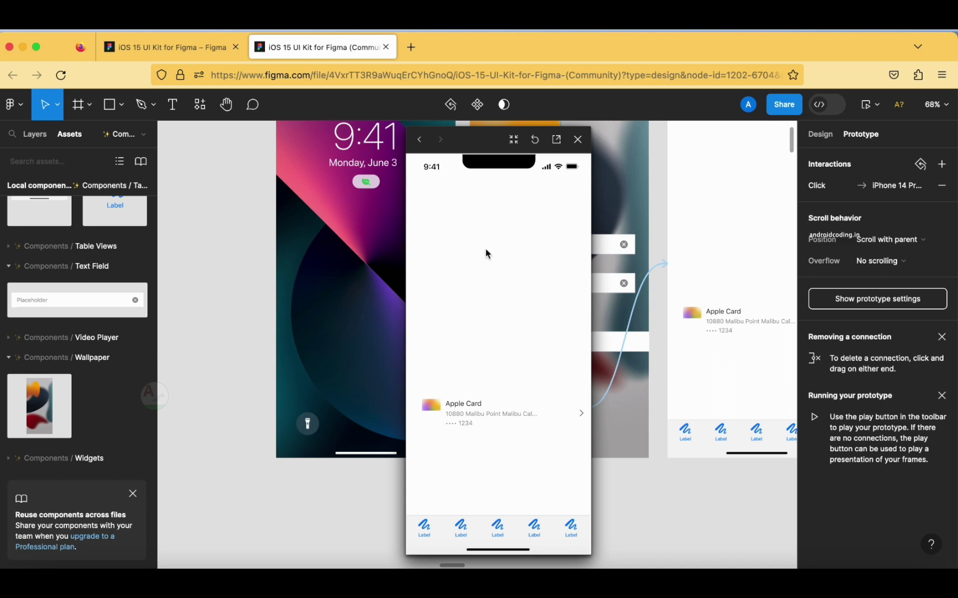
click(420, 141)
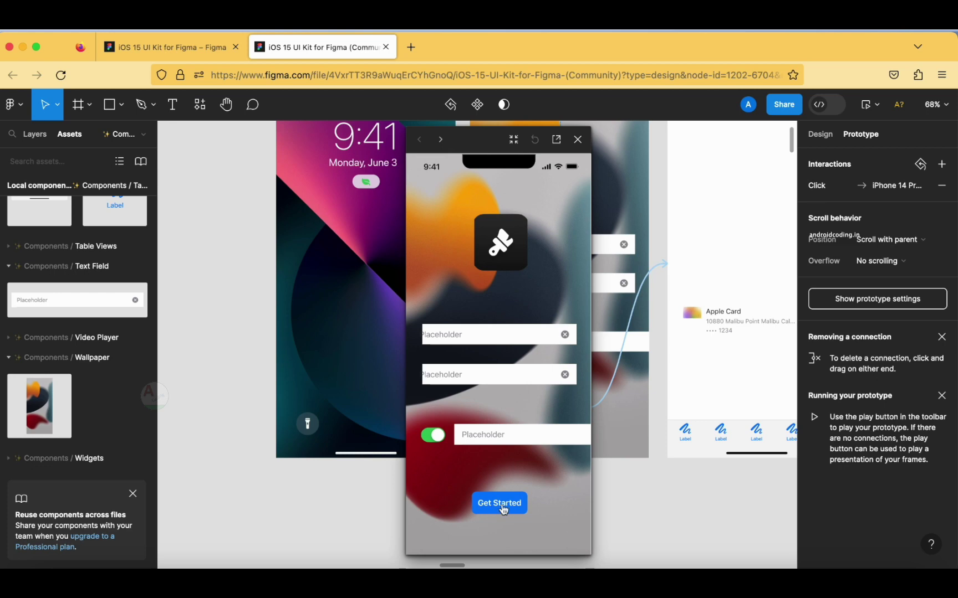
click(501, 505)
click(420, 139)
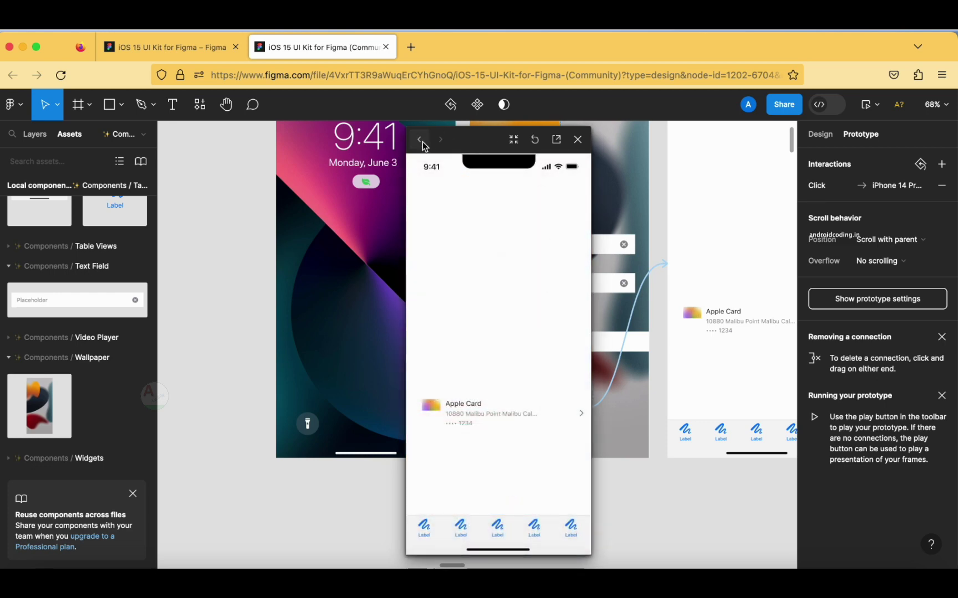
click(577, 140)
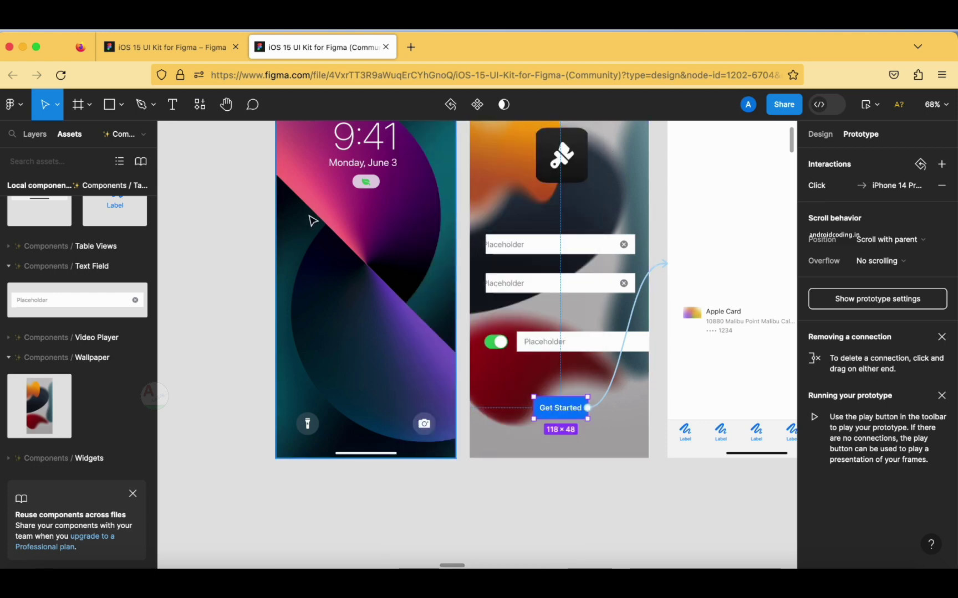
click(220, 188)
key(h)
scroll(426, 208, right, 8)
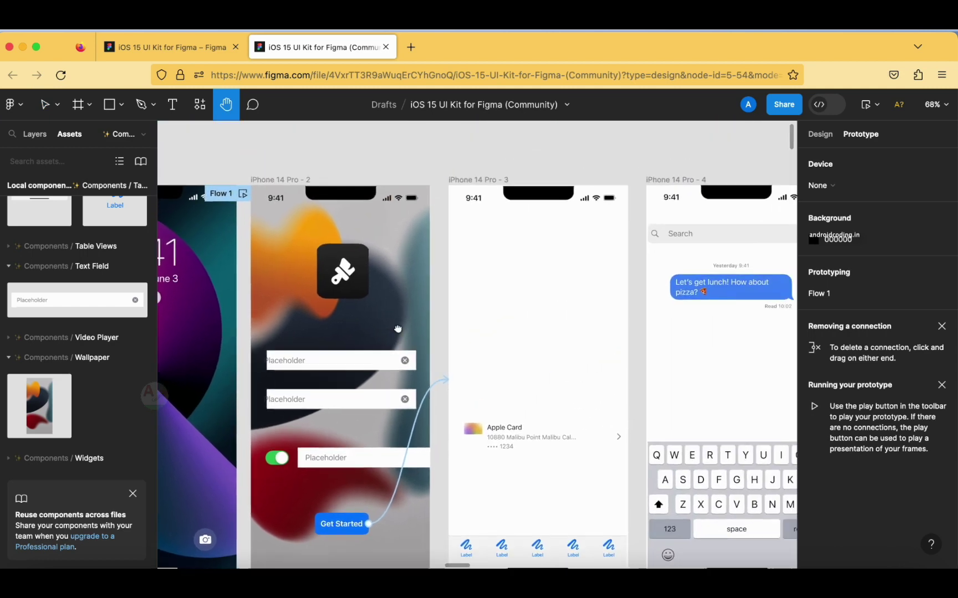